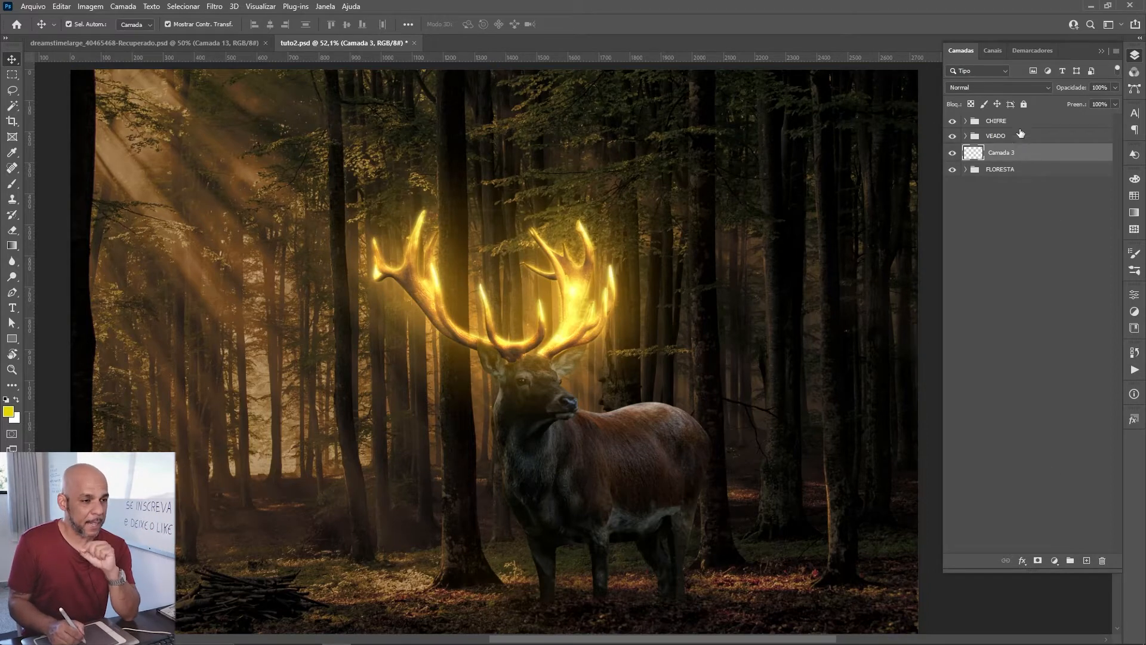
# Step: Set the Camada 3 layer's blend mode to Luz Brilhante and rename the layer LUZ FLORESTA
pyautogui.click(1049, 87)
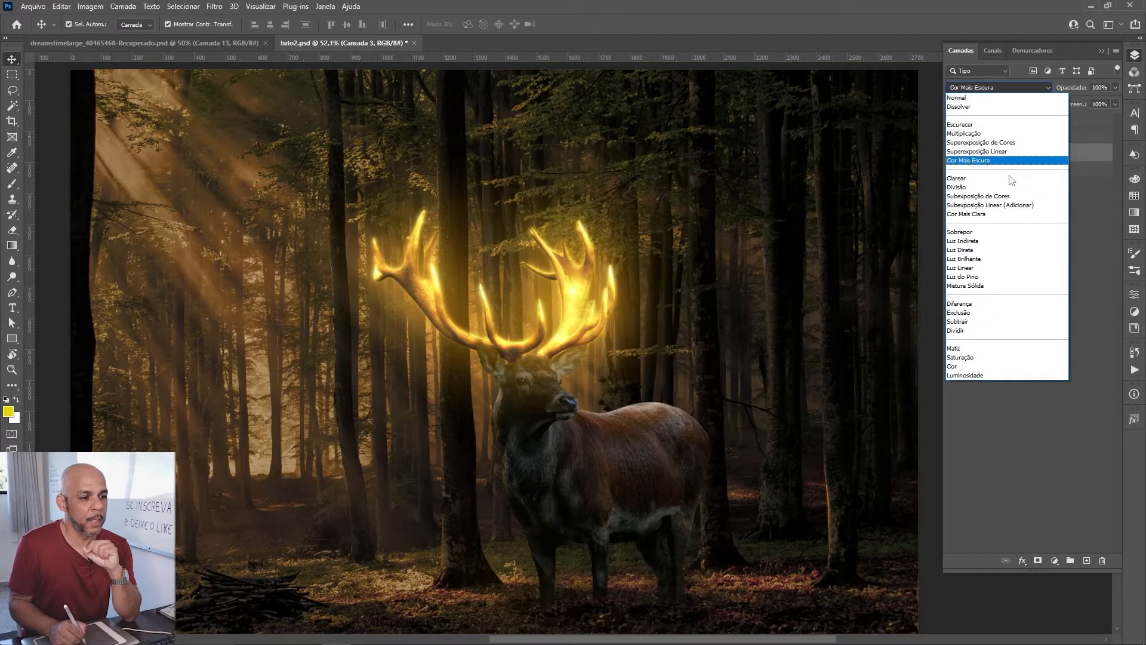
pyautogui.click(975, 258)
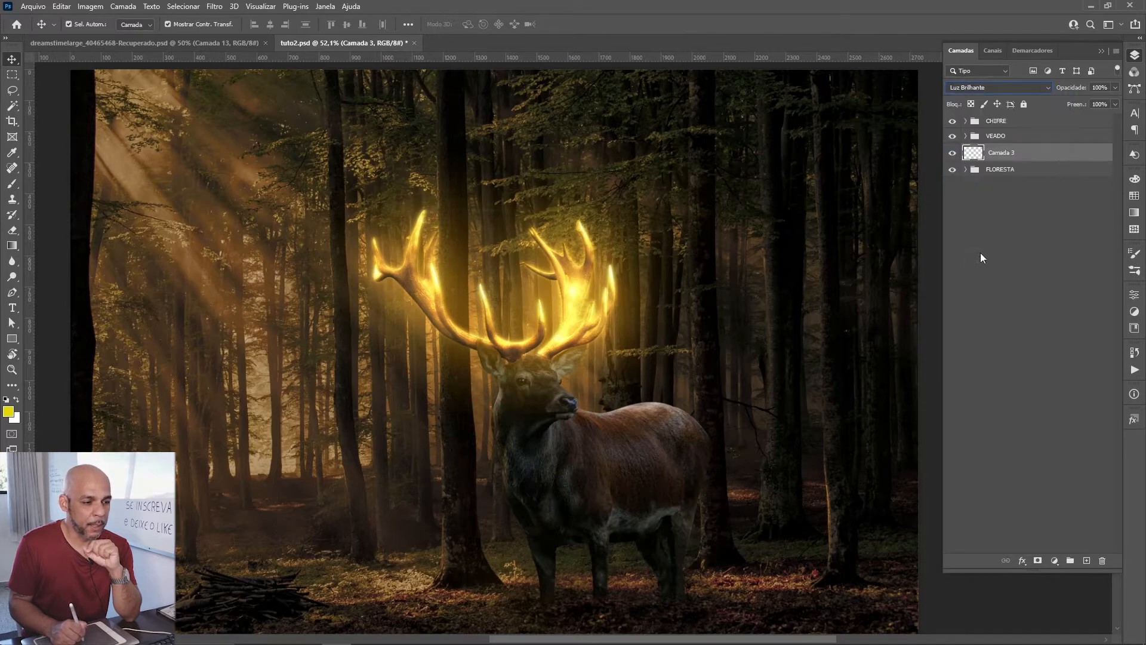
pyautogui.doubleClick(1002, 153)
pyautogui.write('LUZ FLORESTA')
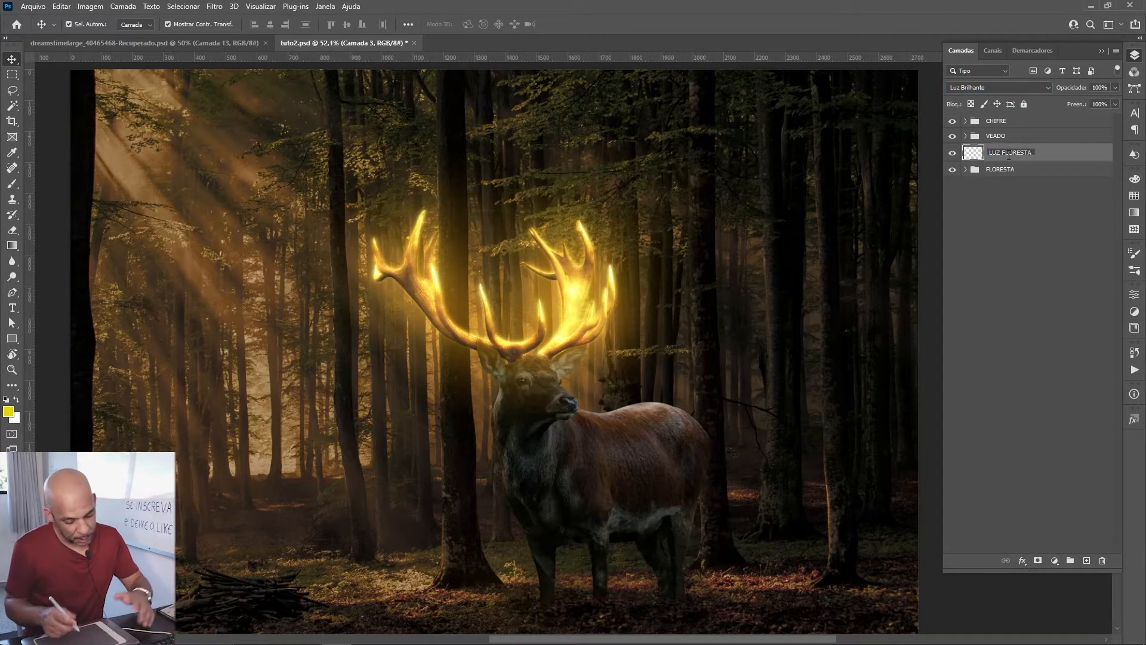
pyautogui.press('Return')
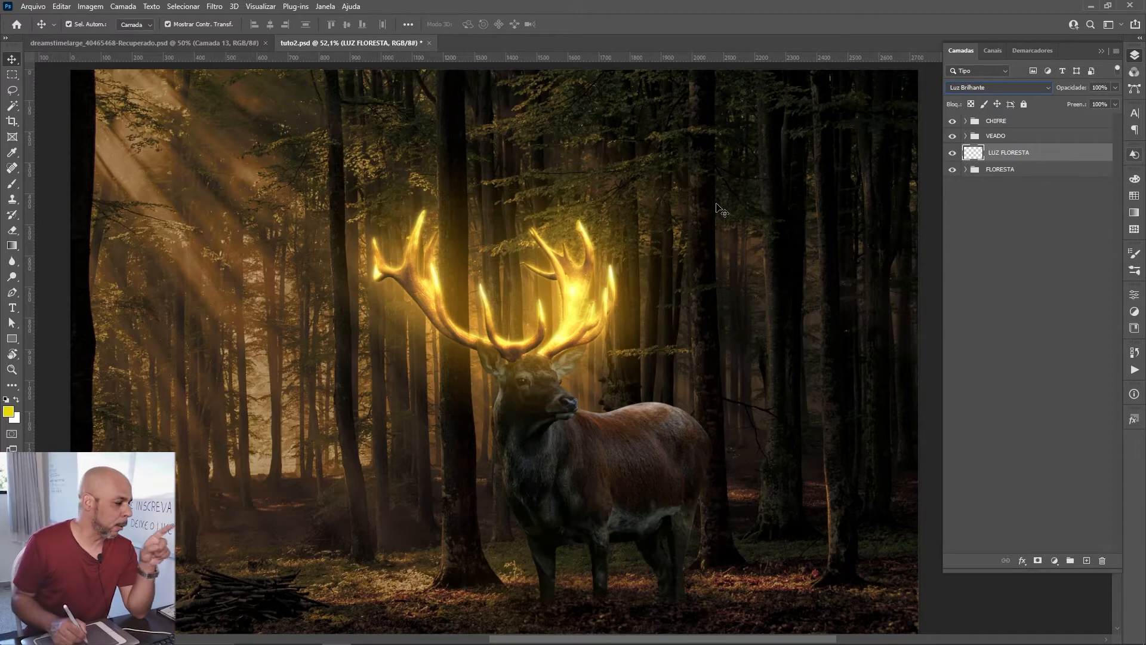
# Step: Paint one large yellow (e5d701) glow over the antlers with a soft 2300 px brush on the layer between VEADO and FLORESTA
pyautogui.click(10, 412)
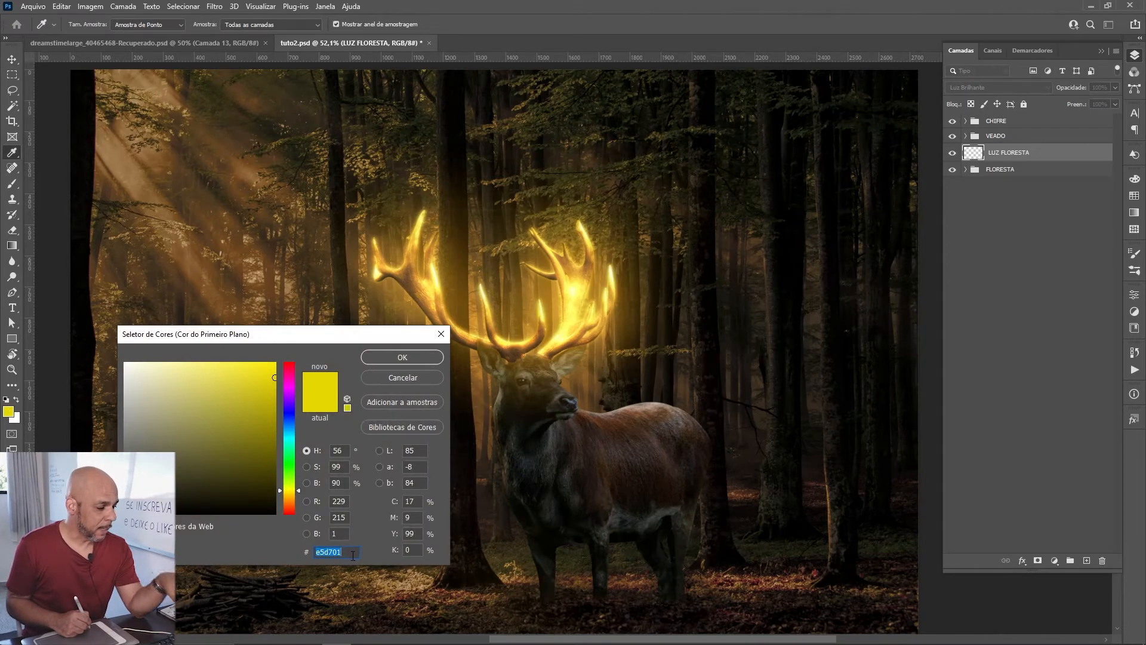
pyautogui.click(417, 375)
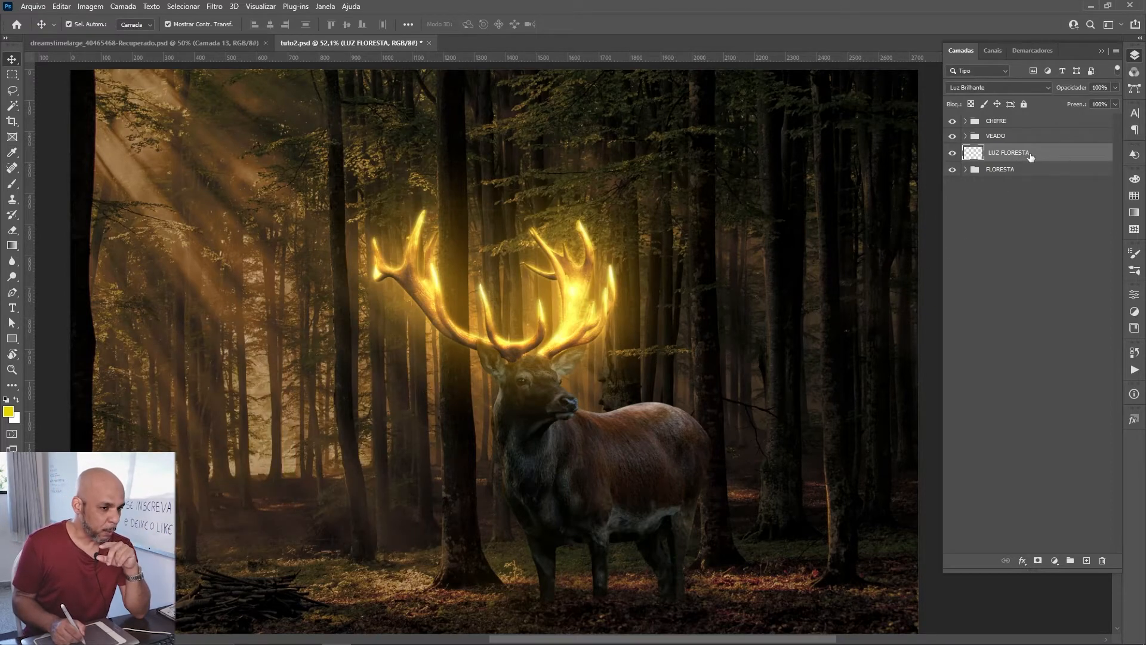
pyautogui.press('b')
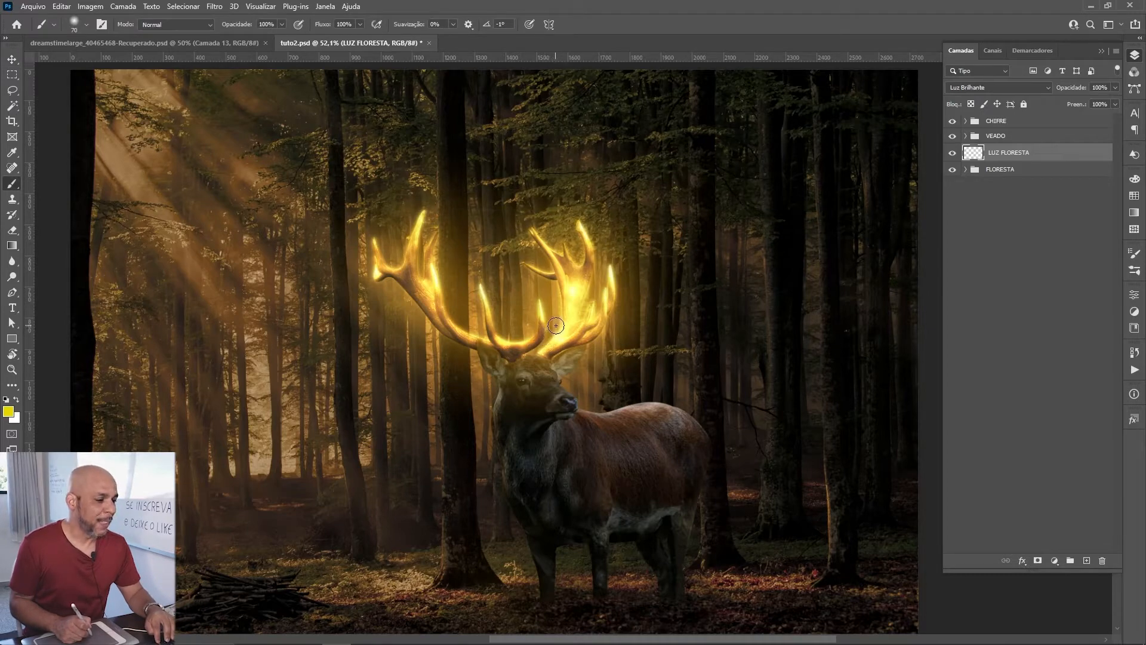
pyautogui.press(']')
pyautogui.press(']')
pyautogui.press(']')
pyautogui.press(']')
pyautogui.press(']')
pyautogui.press(']')
pyautogui.press(']')
pyautogui.press(']')
pyautogui.press(']')
pyautogui.press(']')
pyautogui.press(']')
pyautogui.press(']')
pyautogui.press(']')
pyautogui.press(']')
pyautogui.press(']')
pyautogui.press(']')
pyautogui.press(']')
pyautogui.press(']')
pyautogui.press(']')
pyautogui.press(']')
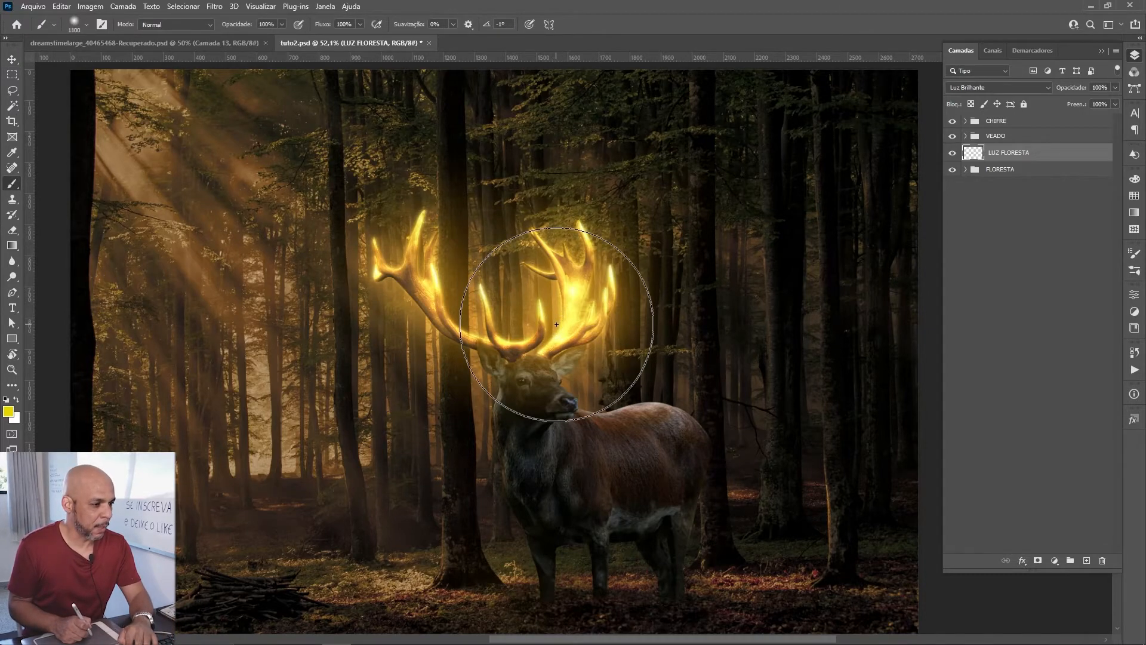
pyautogui.press(']')
pyautogui.press(']')
pyautogui.press(']')
pyautogui.press(']')
pyautogui.press(']')
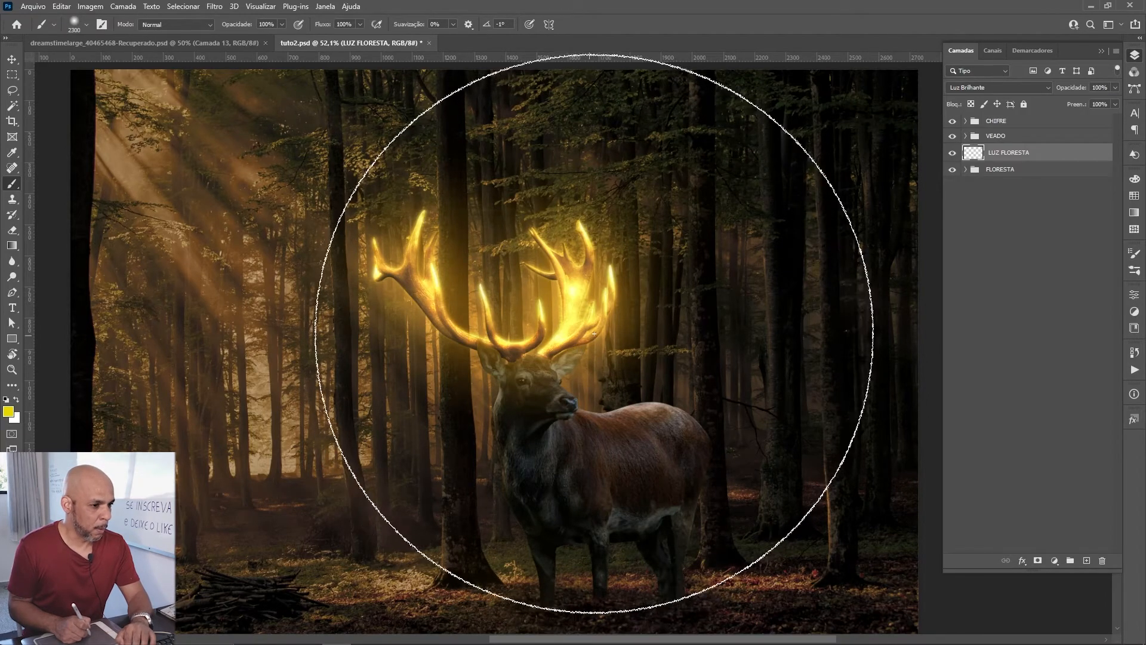
pyautogui.press('[')
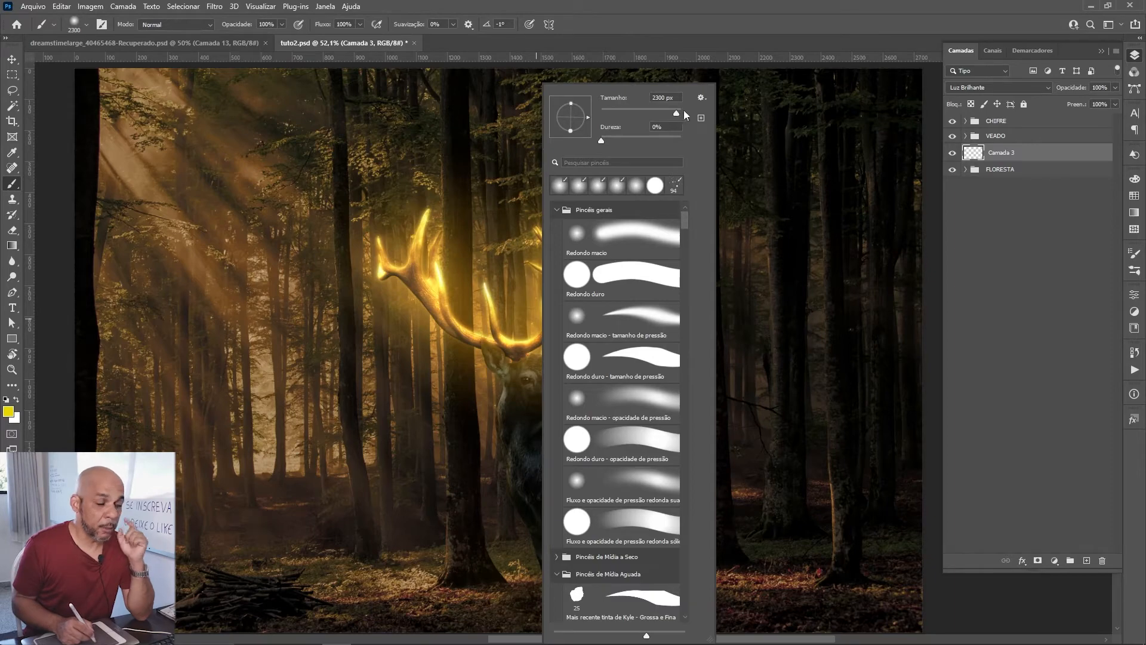
pyautogui.press('Return')
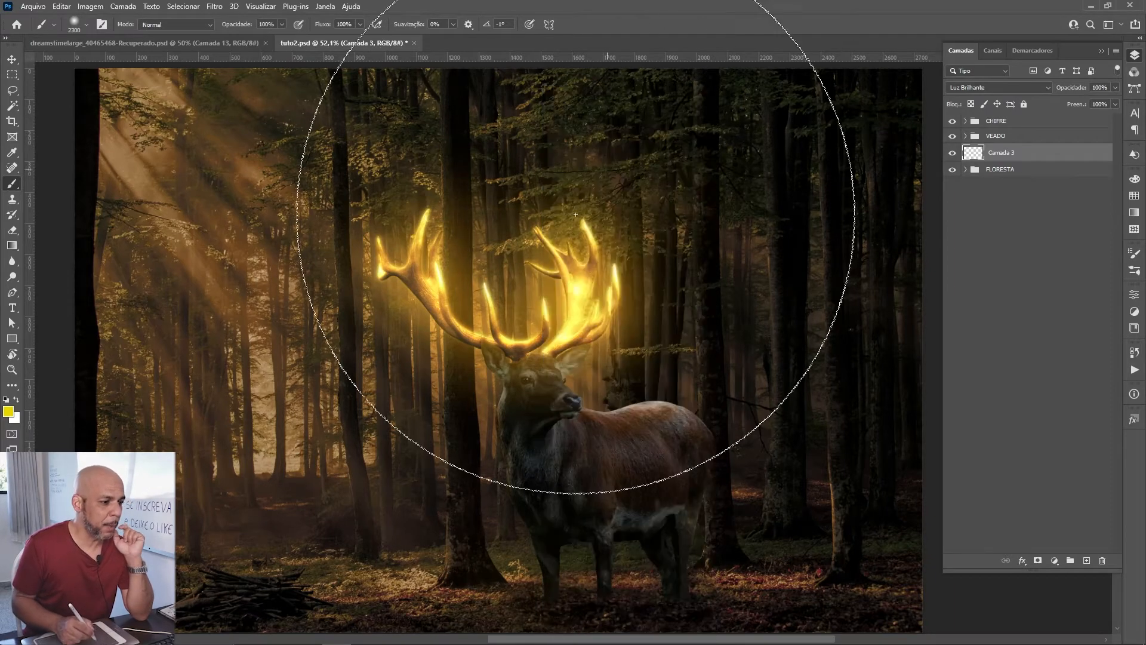
pyautogui.hotkey('ctrl', '-')
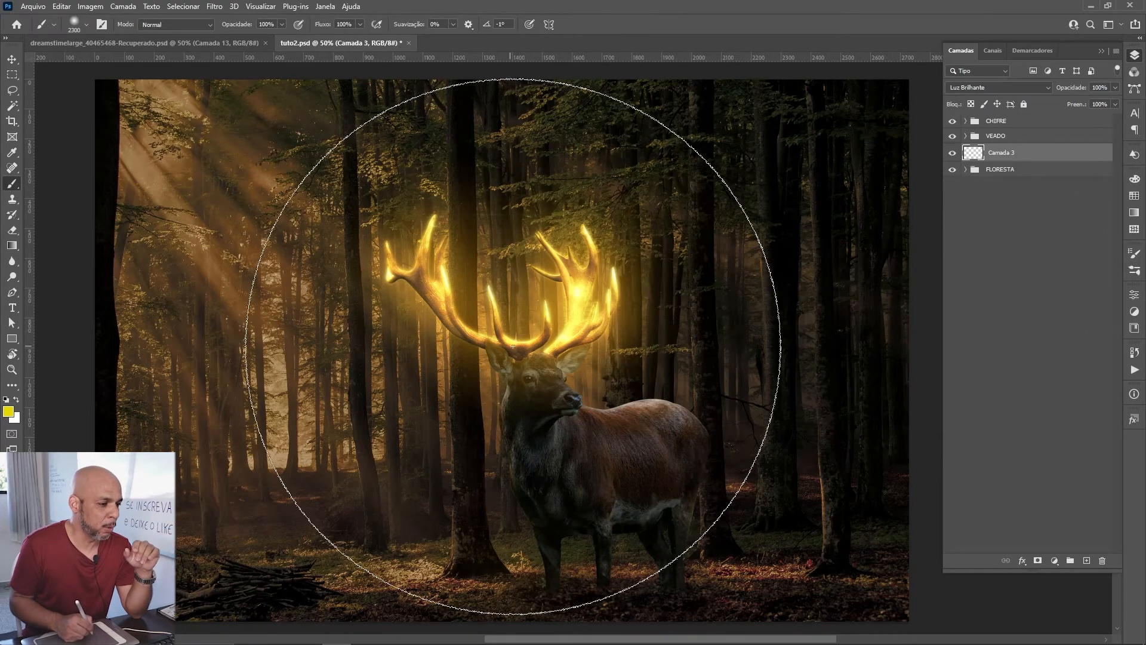
pyautogui.click(579, 333)
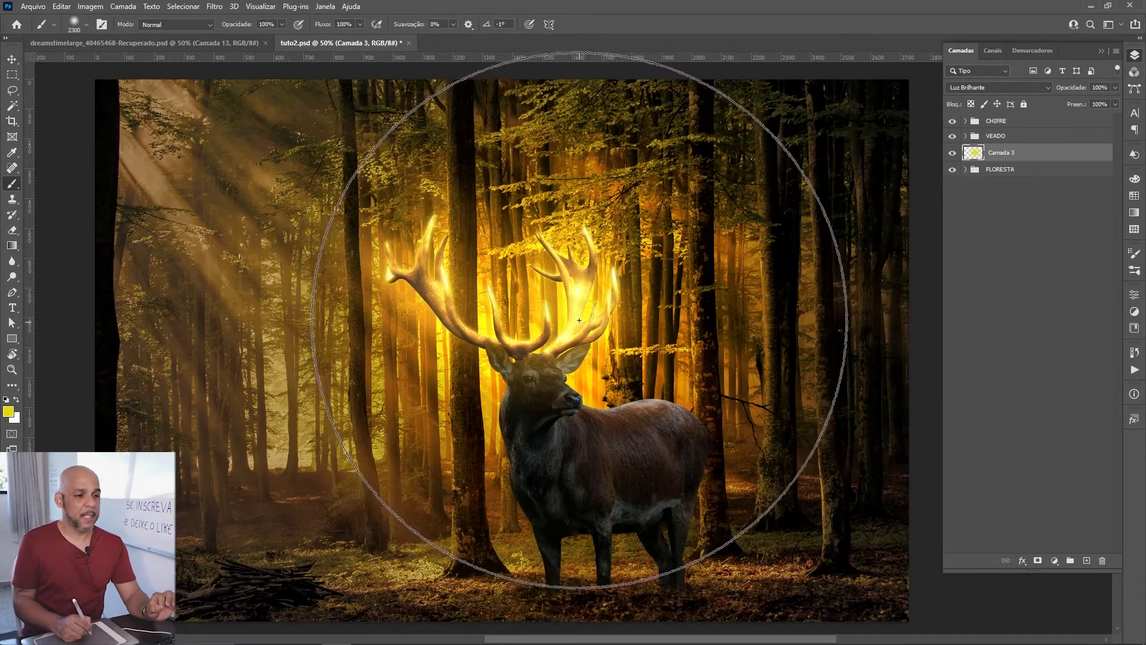
# Step: Hide Camada 3 and paint the same yellow glow over the antlers on a new Normal-mode layer above the CHIFRE group
pyautogui.click(1021, 124)
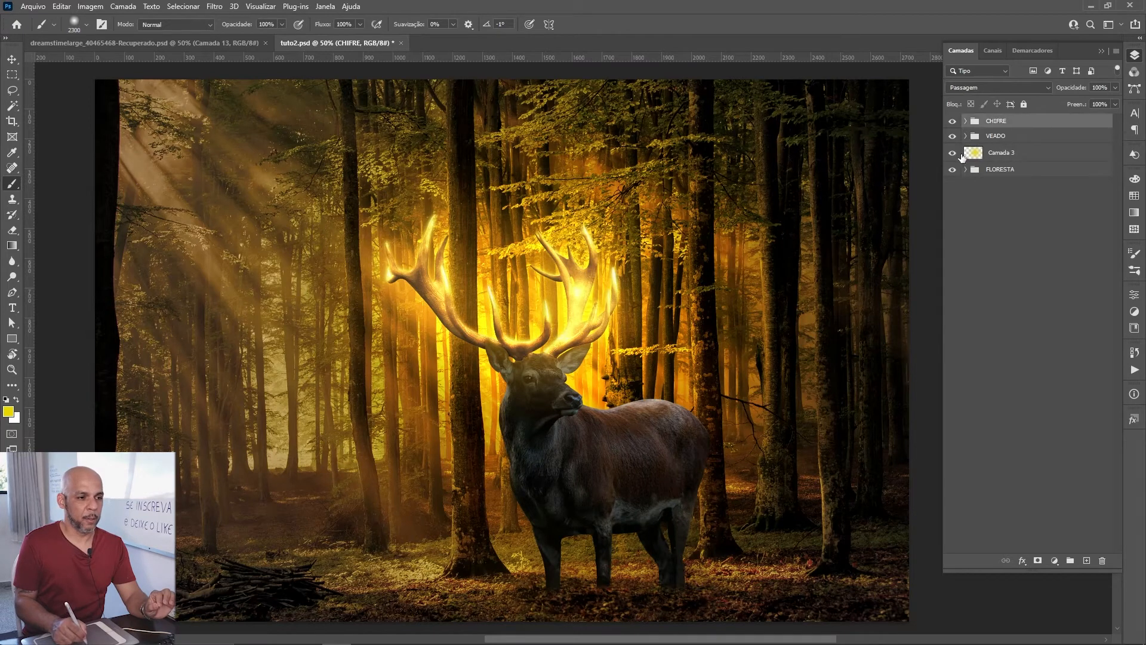
pyautogui.click(952, 154)
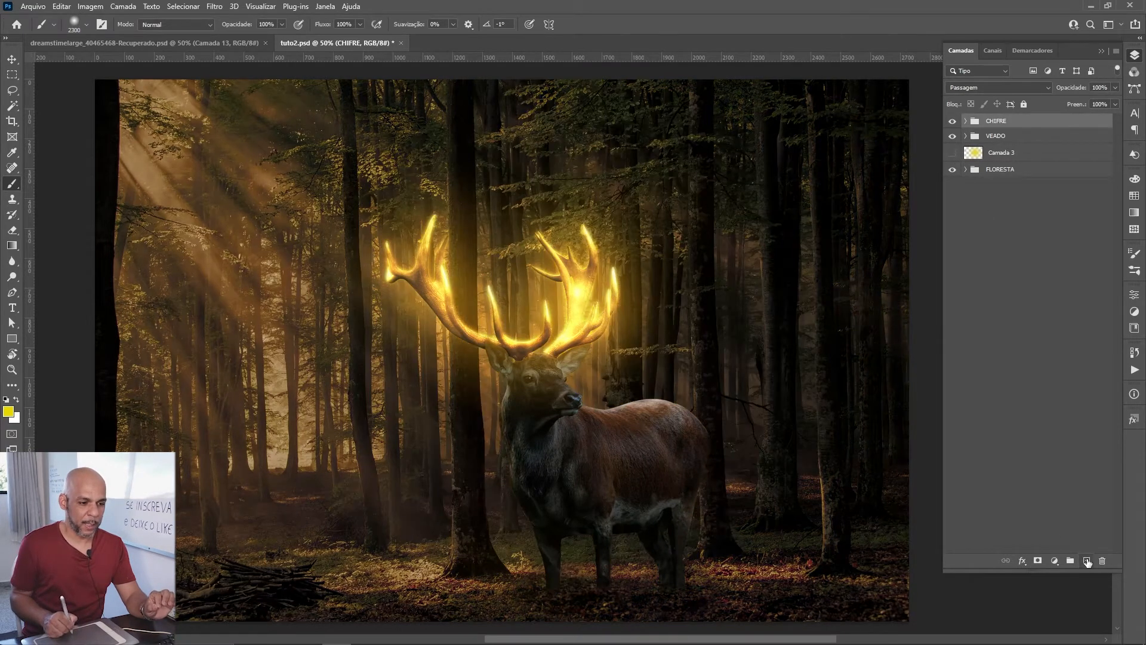
pyautogui.click(1087, 561)
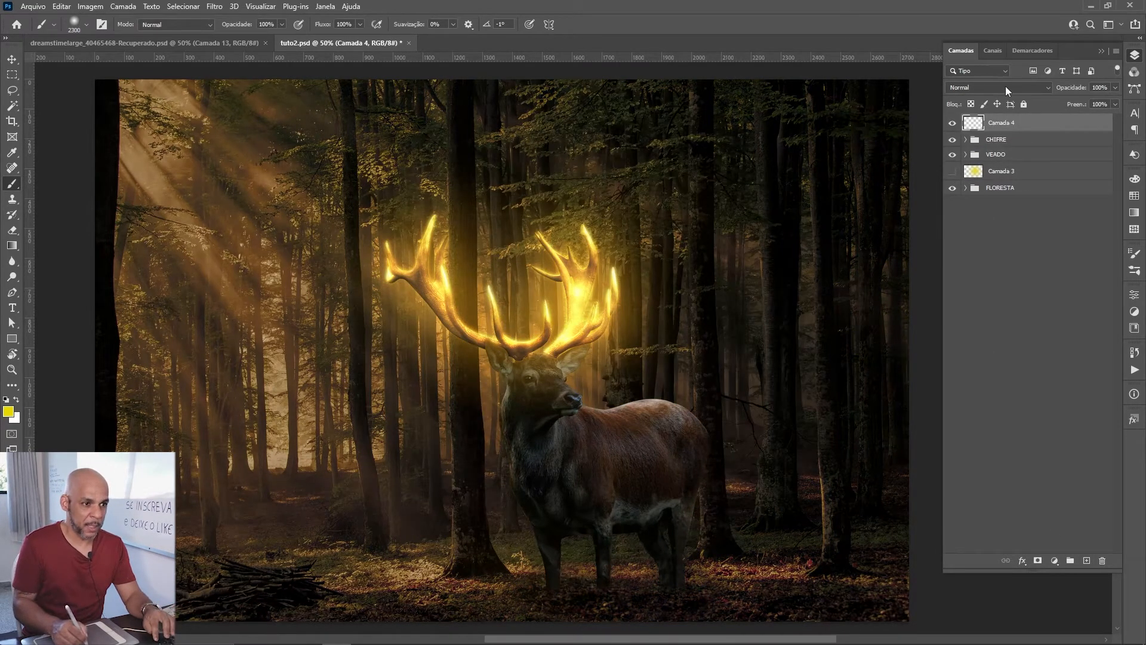
pyautogui.click(533, 316)
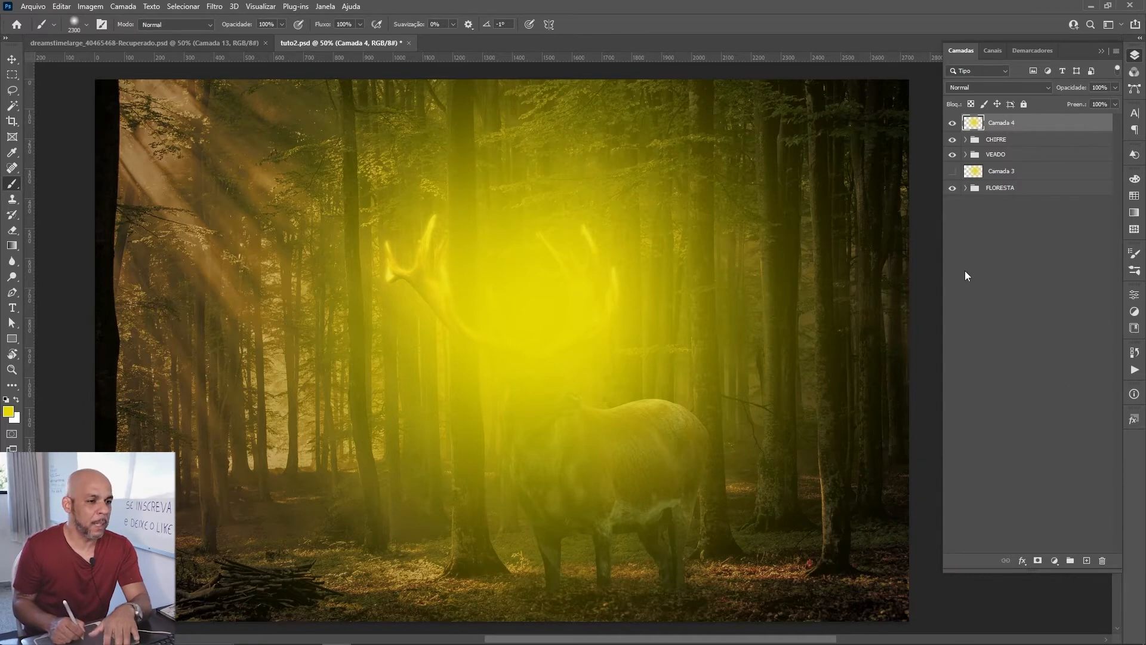
# Step: Delete the Normal-mode test layer and make Camada 3 visible and selected
pyautogui.press('Delete')
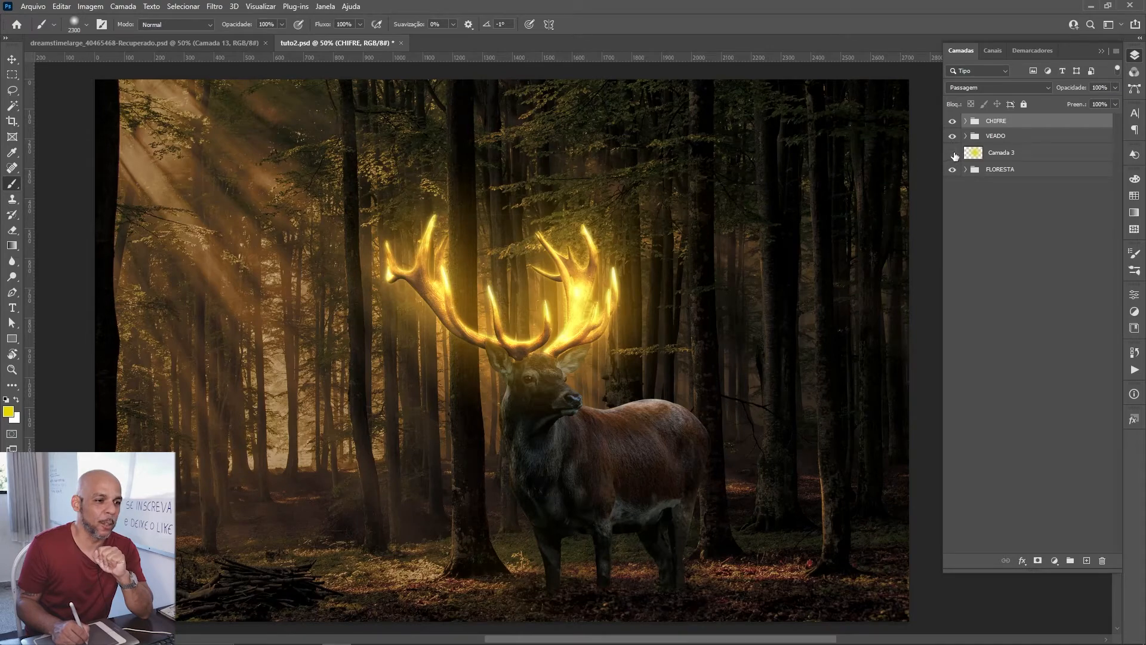
pyautogui.click(953, 153)
pyautogui.click(1009, 153)
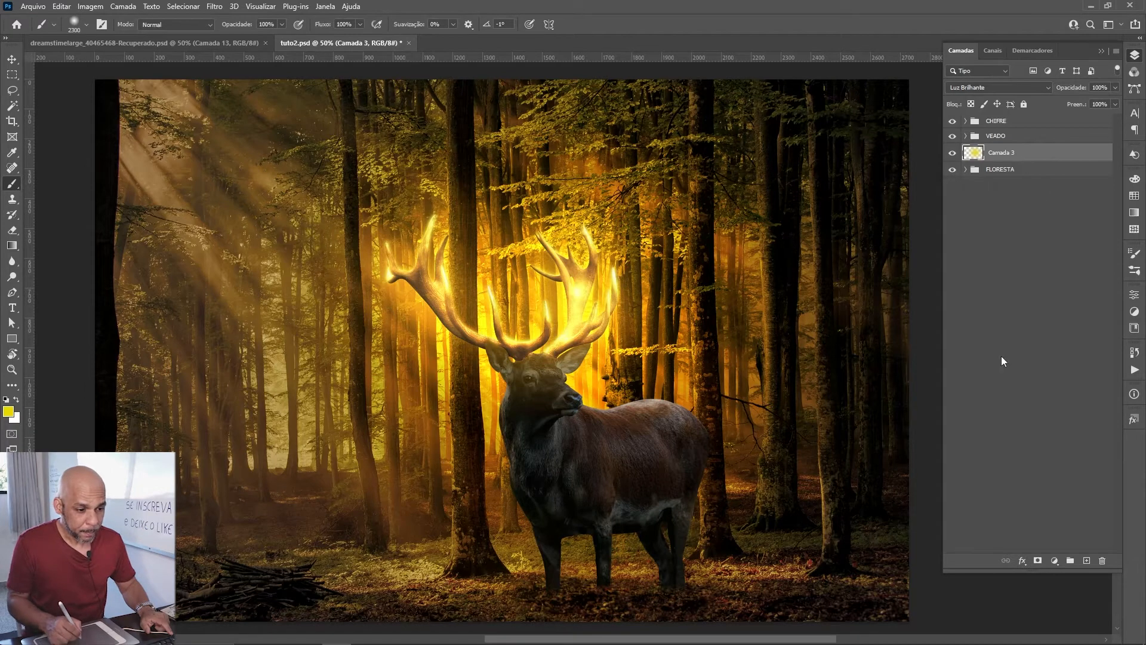
# Step: Rename the Camada 3 layer LUZ FLORESTA
pyautogui.doubleClick(1003, 152)
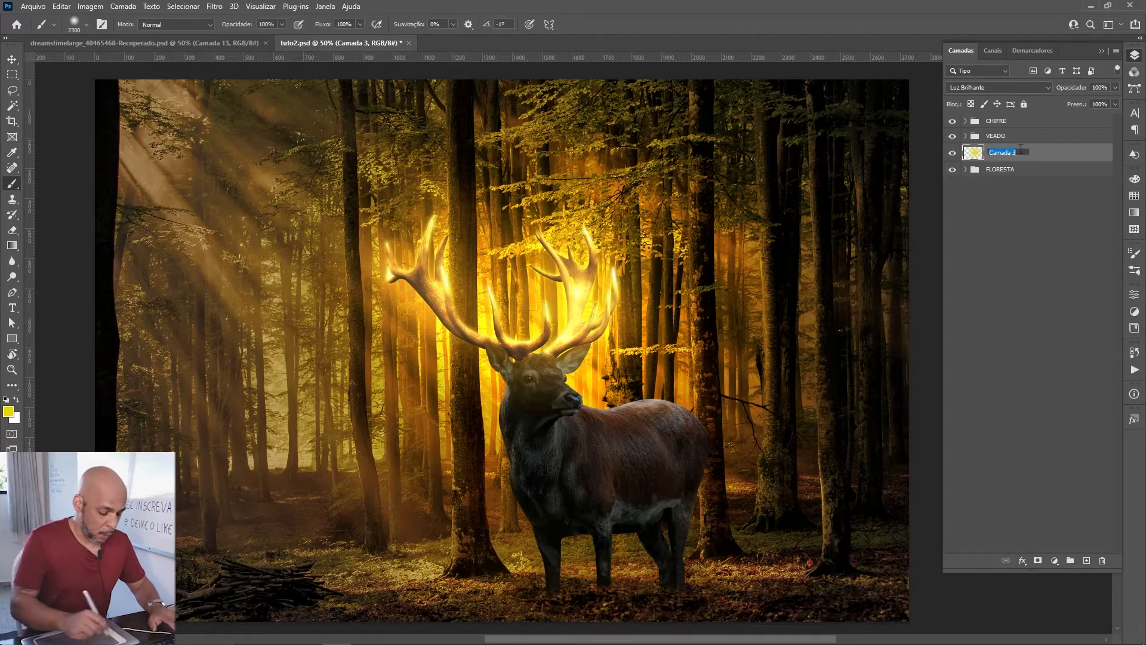
pyautogui.write('Lu')
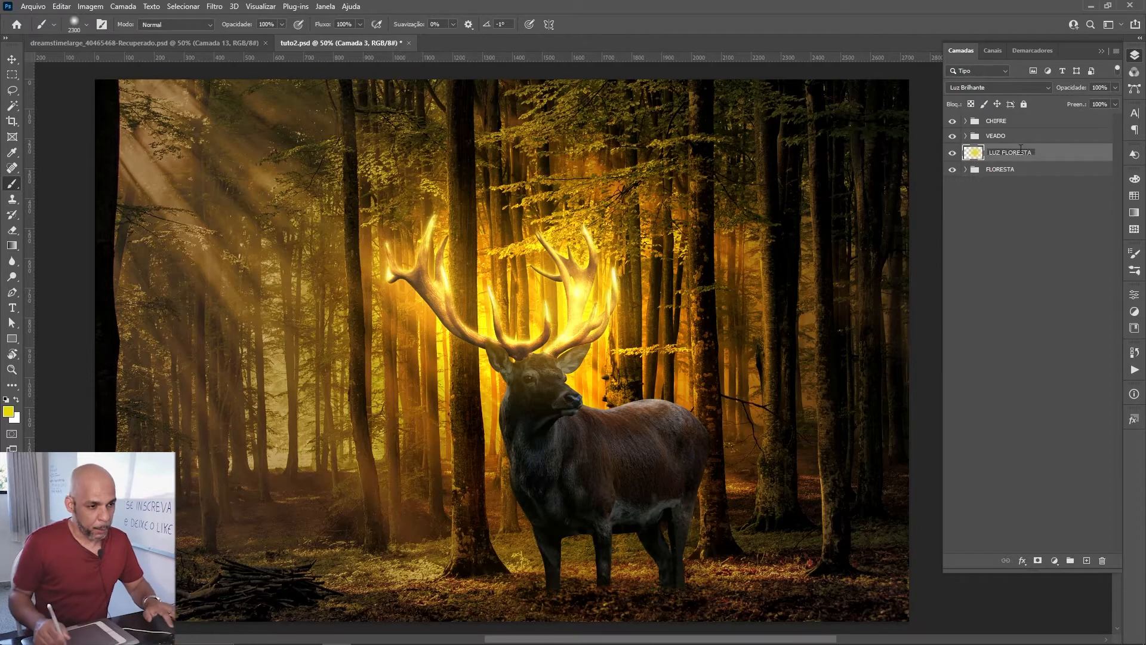
pyautogui.write('Z FLORESTA')
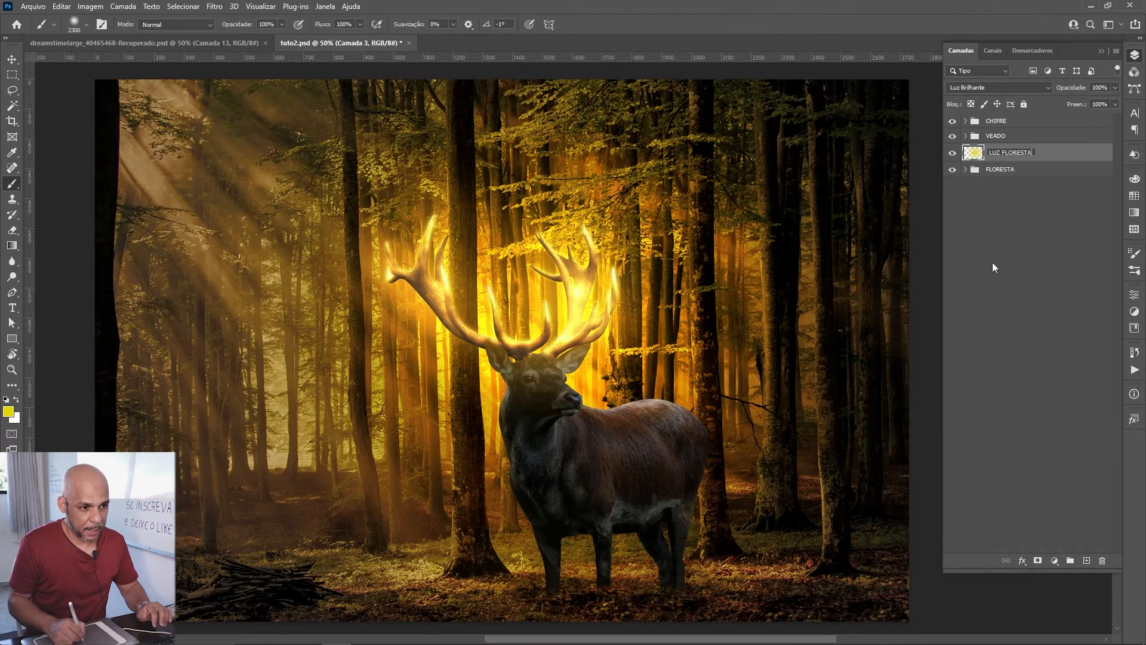
pyautogui.click(1035, 316)
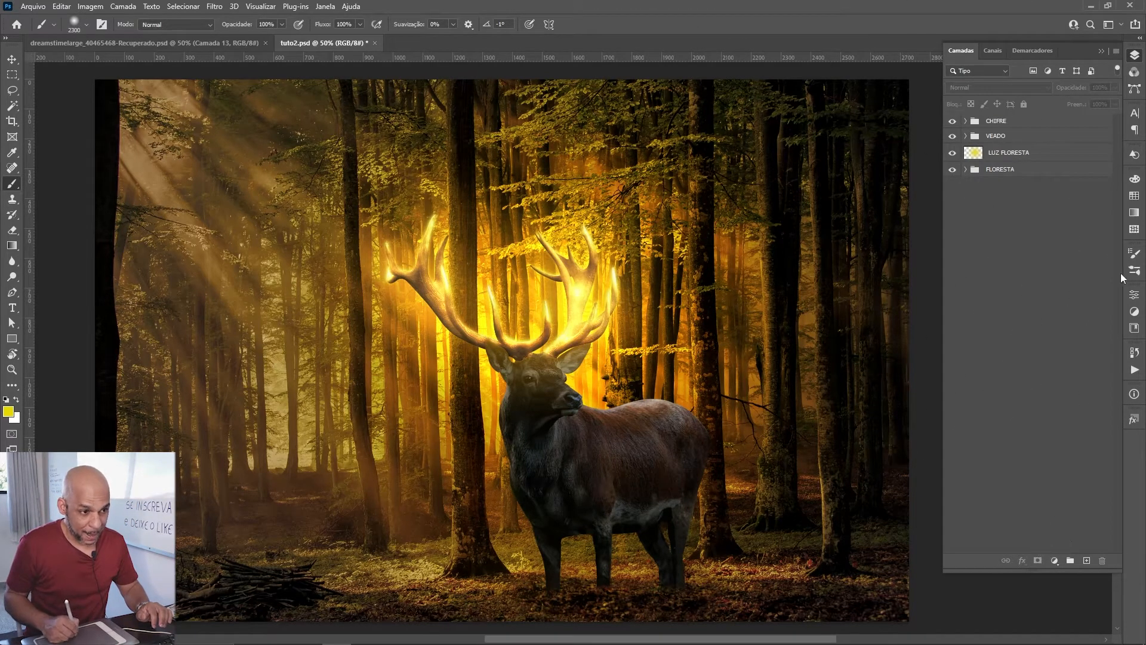
# Step: Add a black layer mask to LUZ FLORESTA and set the soft brush to 70 px at 50% opacity
pyautogui.click(1072, 156)
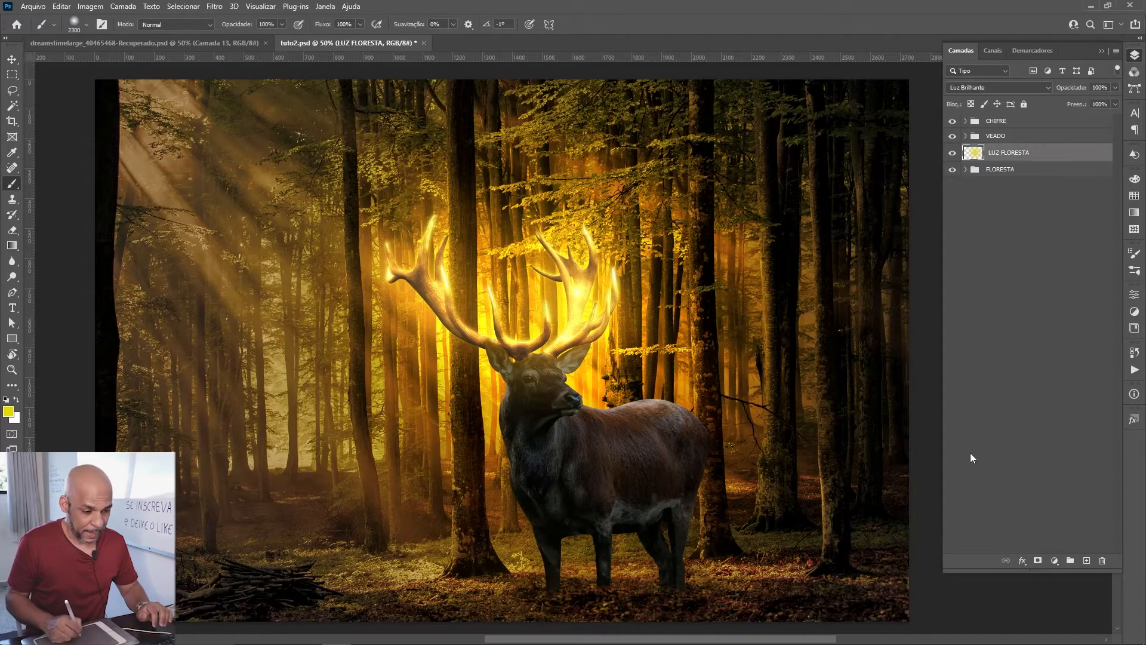
pyautogui.click(1039, 562)
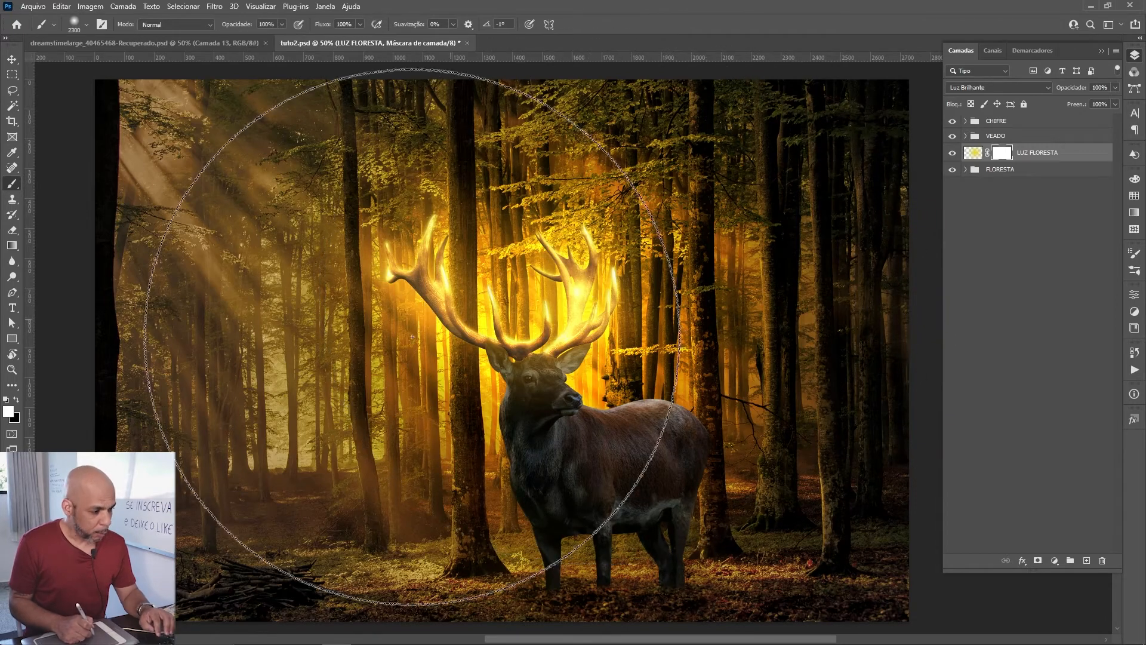
pyautogui.hotkey('ctrl', '-')
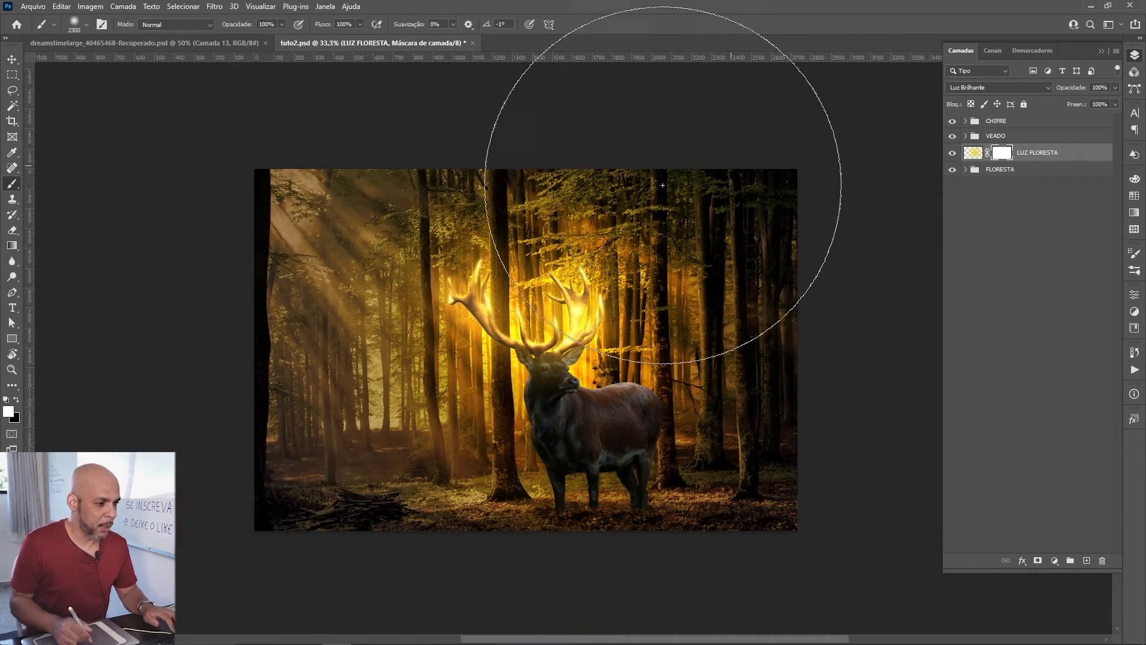
pyautogui.rightClick(549, 287)
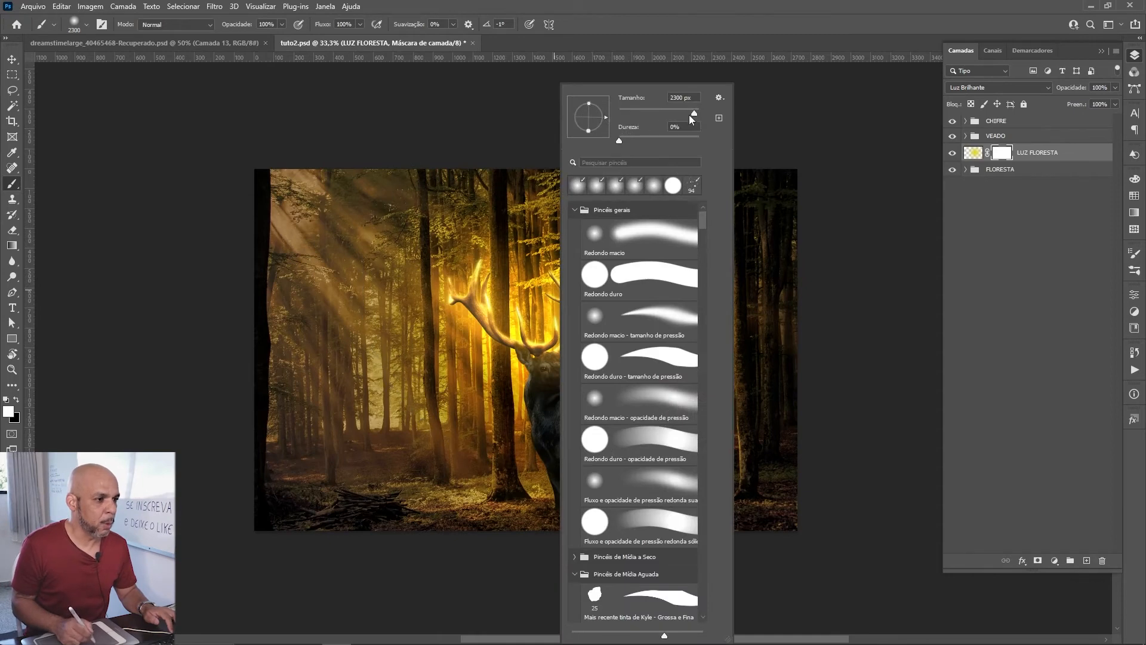
pyautogui.press('Return')
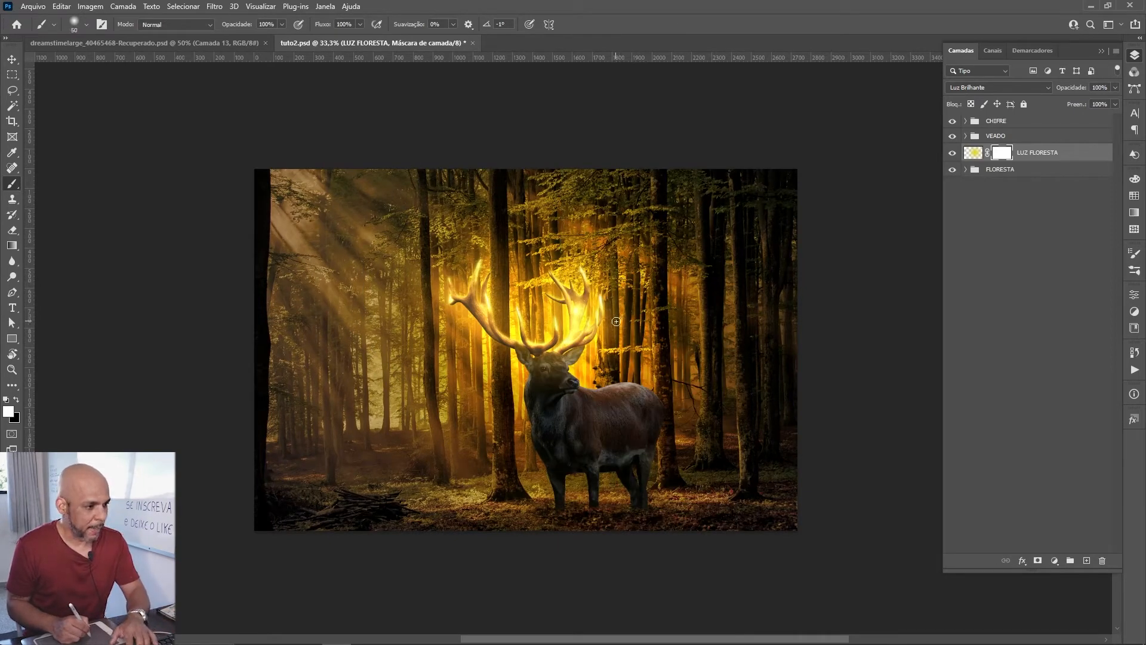
pyautogui.scroll(2, 627, 315)
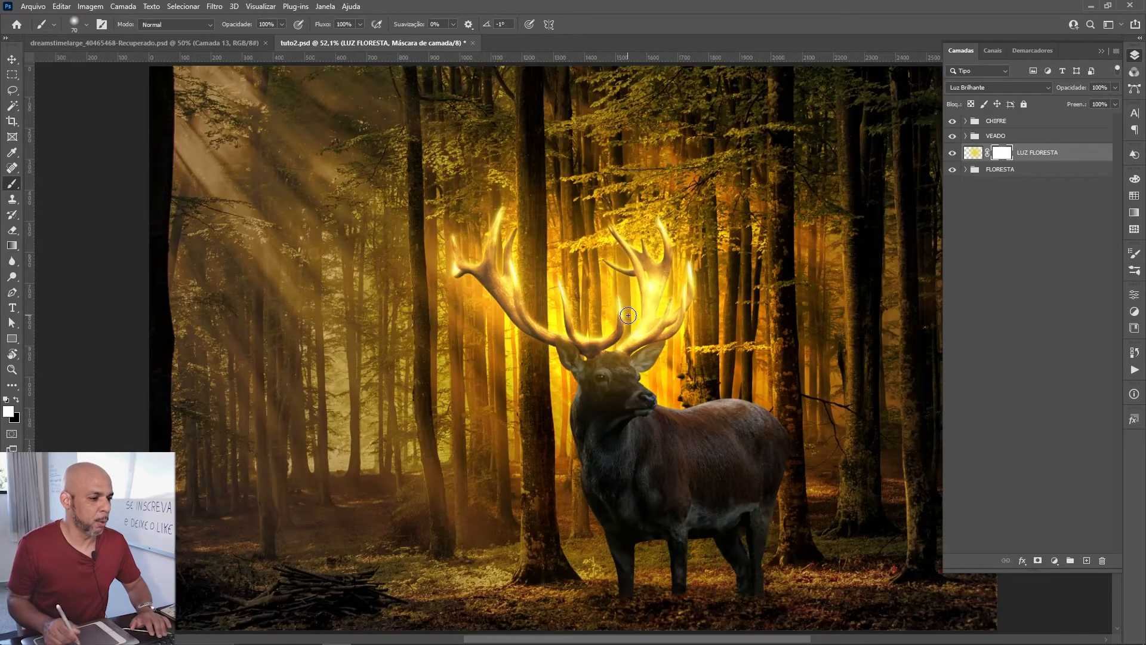
pyautogui.moveTo(811, 326); pyautogui.dragTo(730, 327)
pyautogui.scroll(-1, 740, 314)
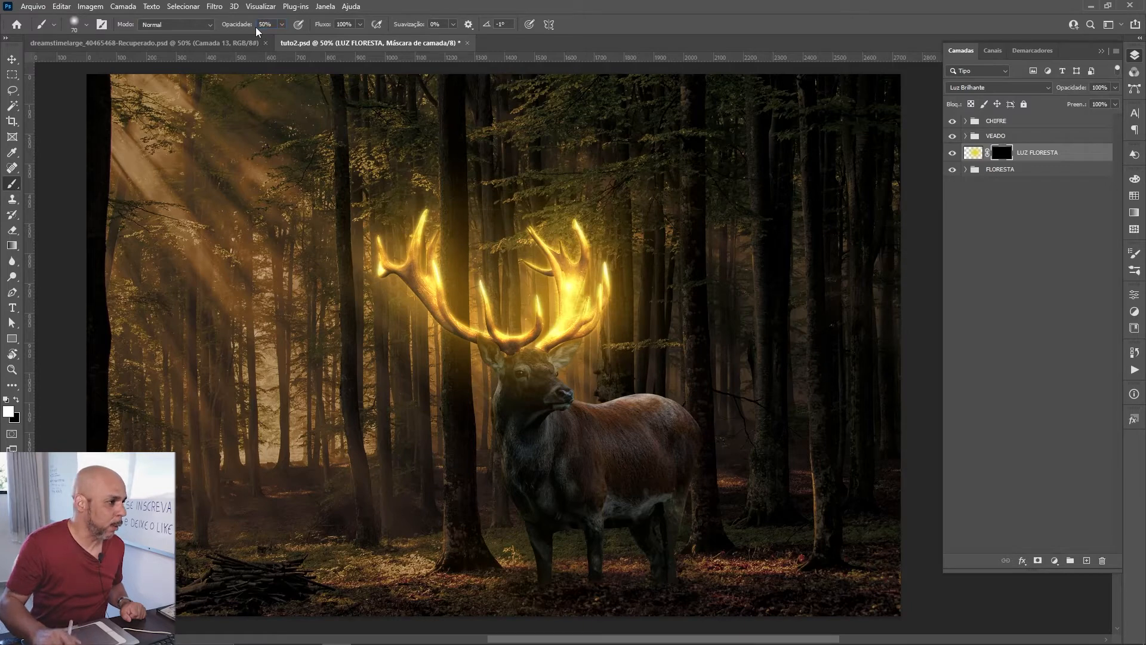
# Step: Enlarge the brush to 90 px and paint white on the mask in straight strokes down the trunk behind the deer's left-hand antler
pyautogui.rightClick(509, 315)
pyautogui.click(661, 2)
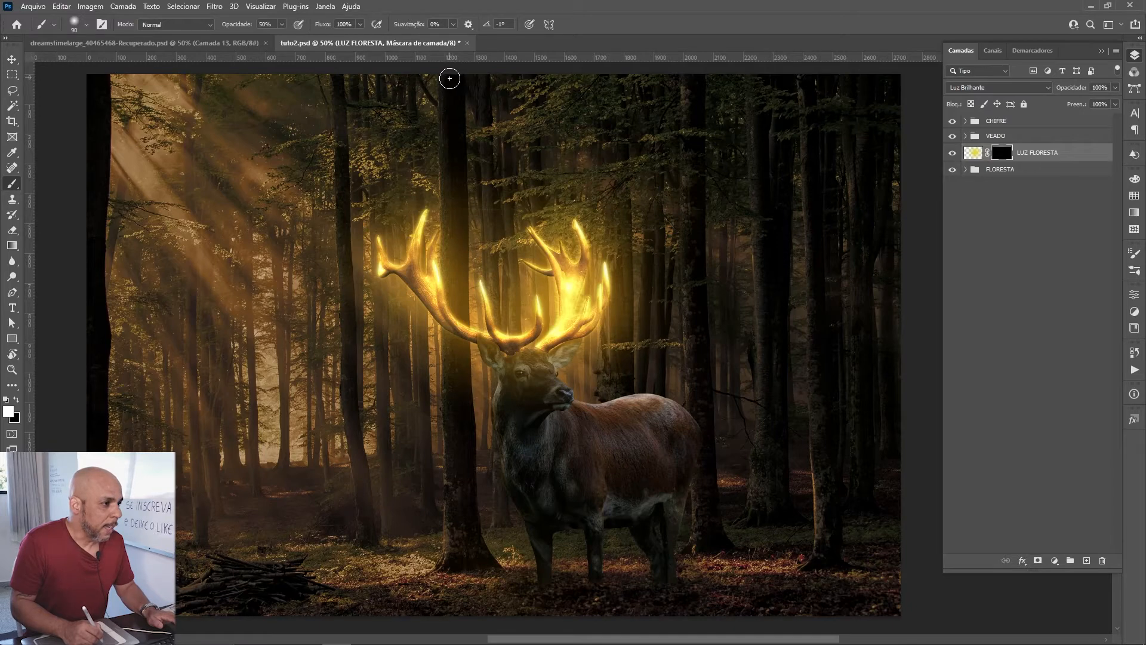
pyautogui.keyDown('shift'); pyautogui.click(452, 412); pyautogui.keyUp('shift')
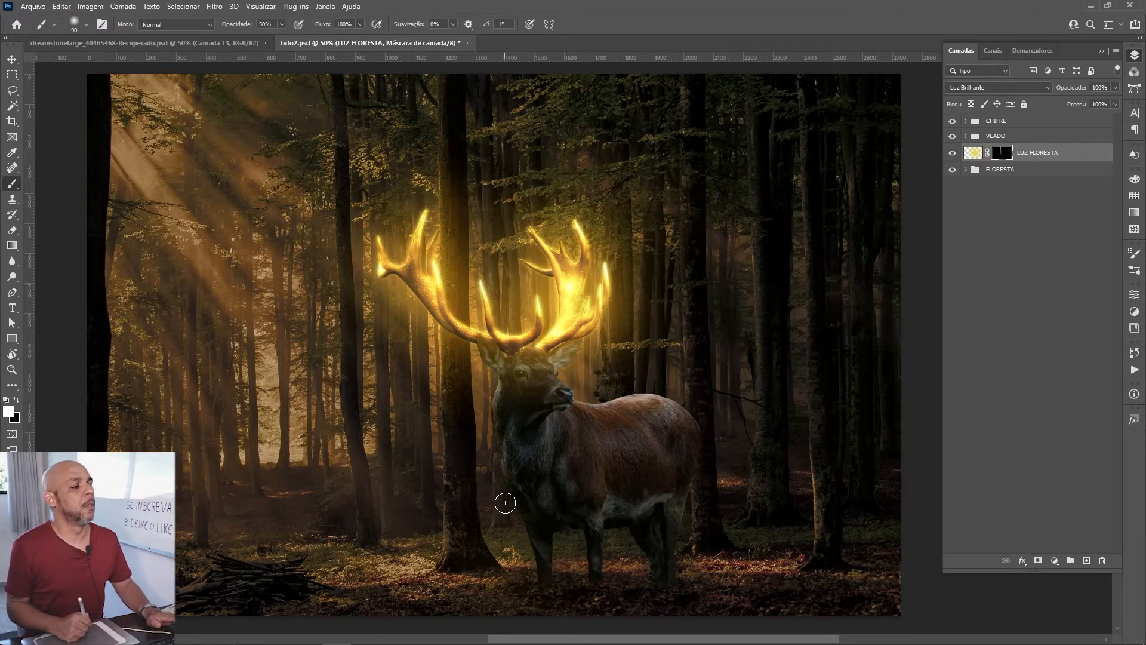
pyautogui.keyDown('shift'); pyautogui.click(455, 552); pyautogui.keyUp('shift')
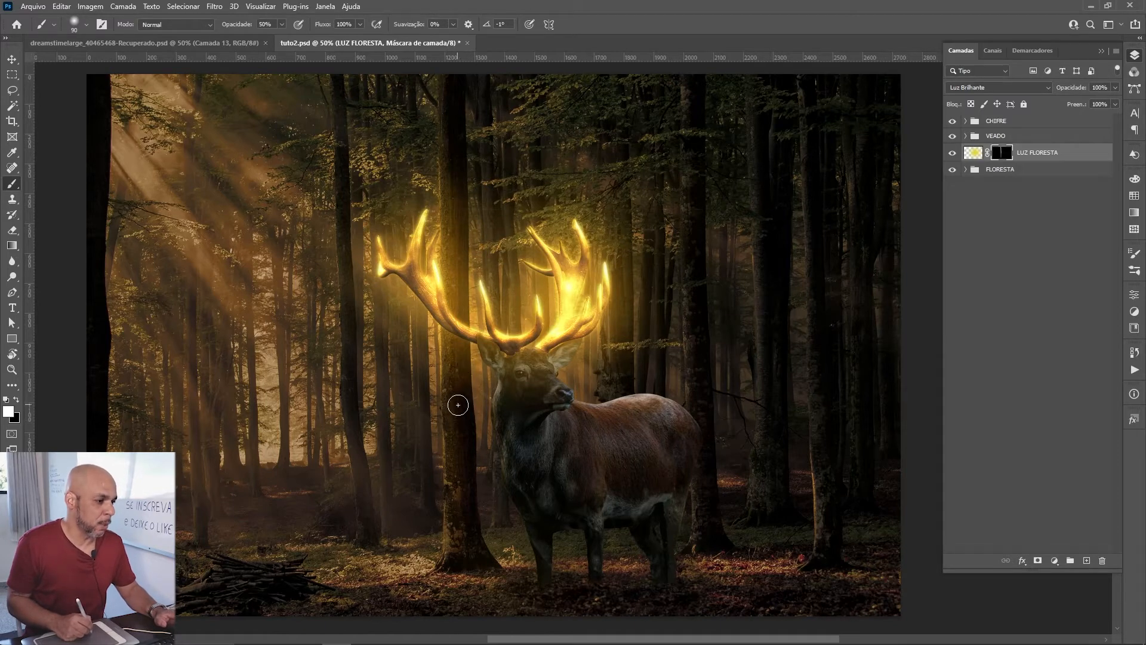
# Step: Paint white on the LUZ FLORESTA mask in a straight stroke down the trunk behind the deer's hindquarters
pyautogui.press('shift')
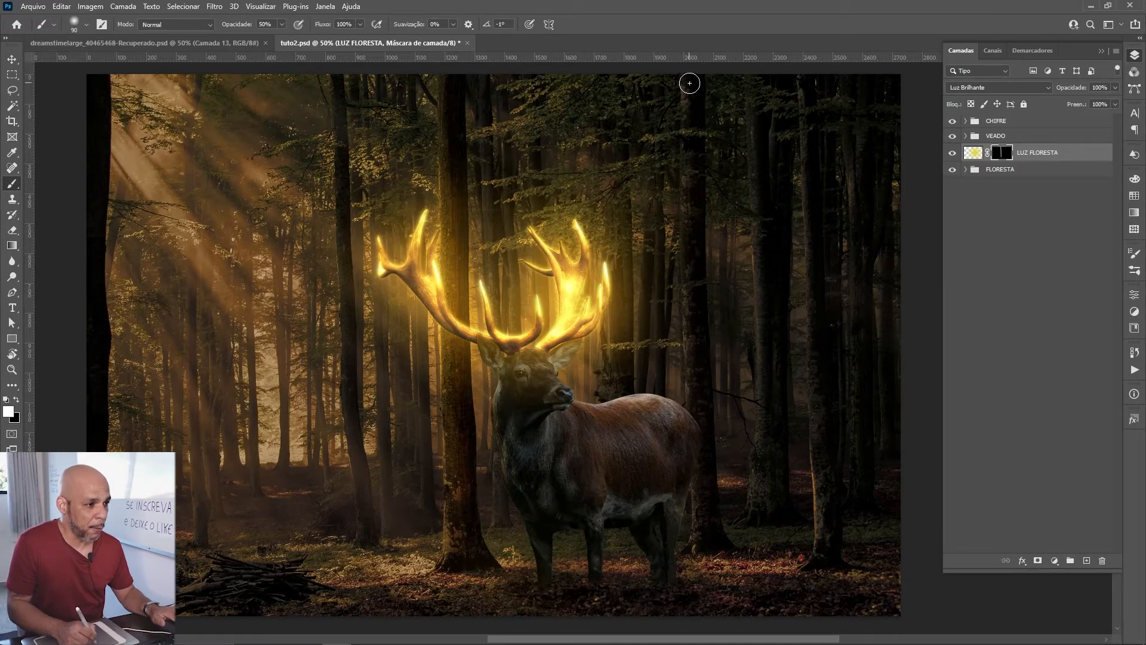
pyautogui.press('shift')
pyautogui.keyDown('shift'); pyautogui.click(697, 412); pyautogui.keyUp('shift')
pyautogui.press('shift')
pyautogui.press('shift')
pyautogui.press('shift')
pyautogui.press('shift')
pyautogui.press('shift')
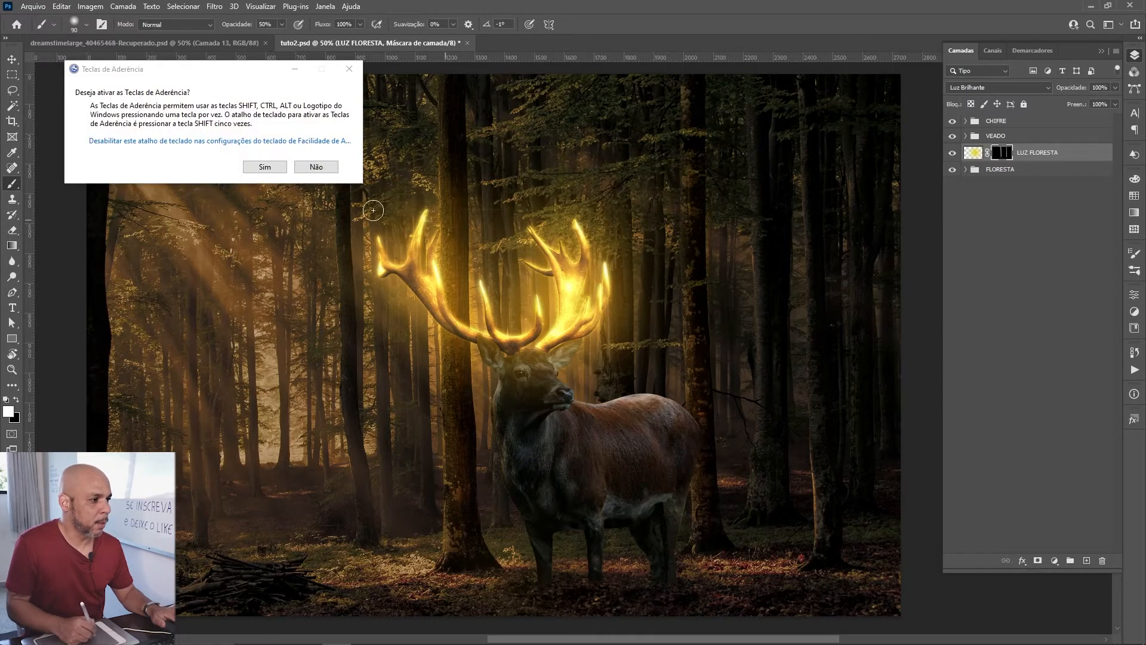
# Step: Decline the Sticky Keys prompt and paint white again on the LUZ FLORESTA mask up the full trunk behind the deer's hindquarters
pyautogui.click(316, 167)
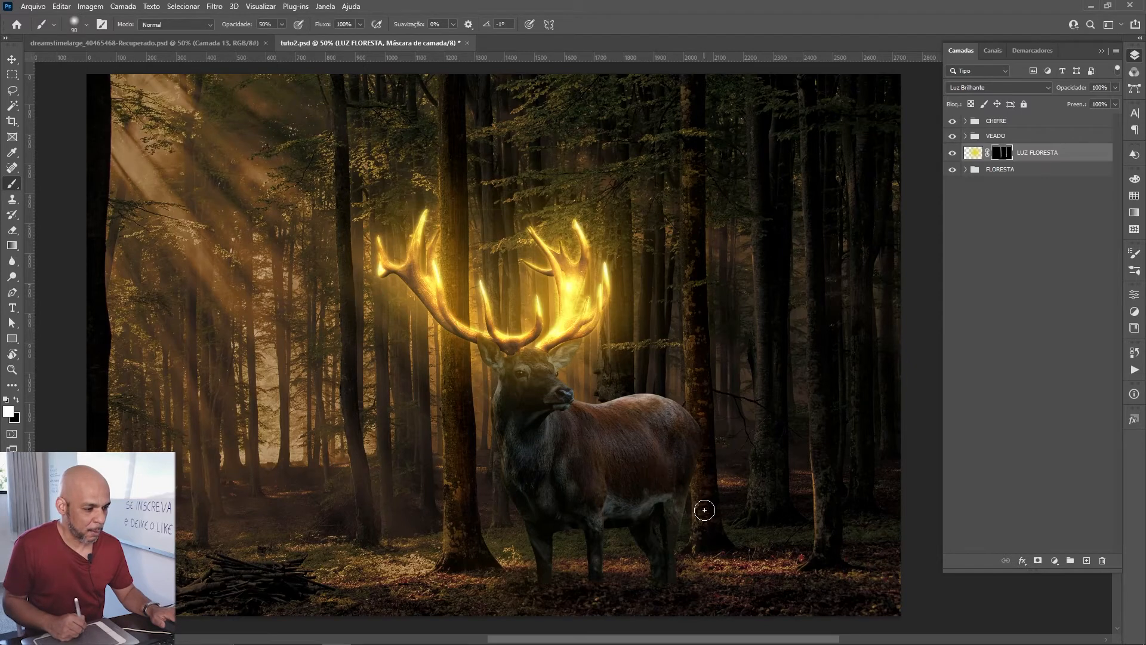
pyautogui.press('shift')
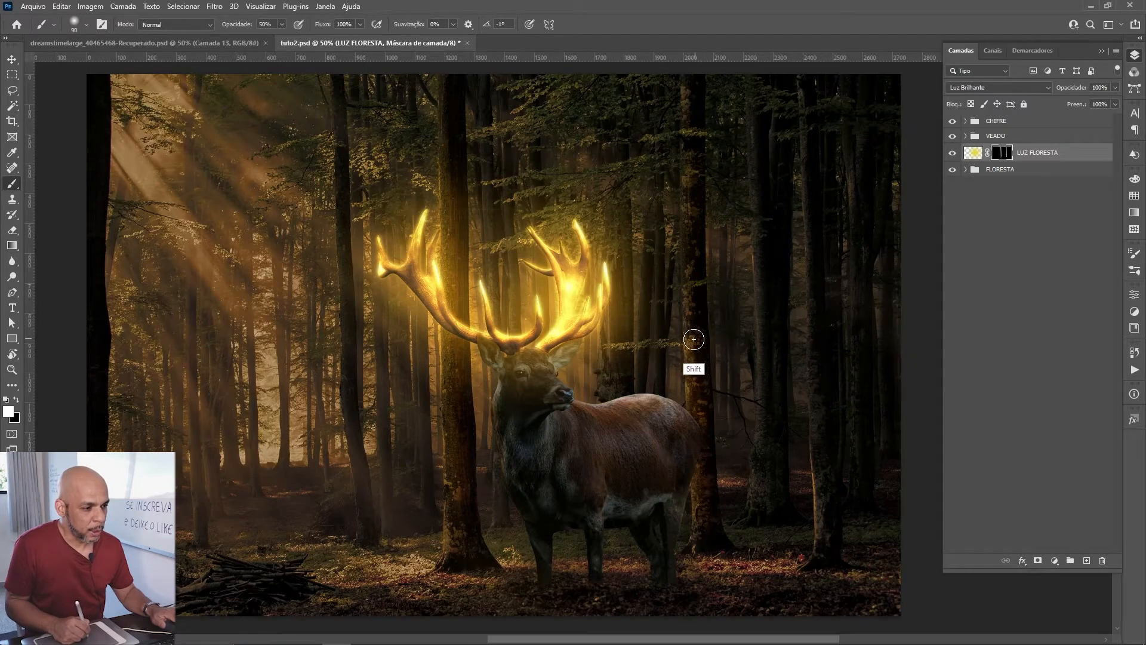
pyautogui.press('shift')
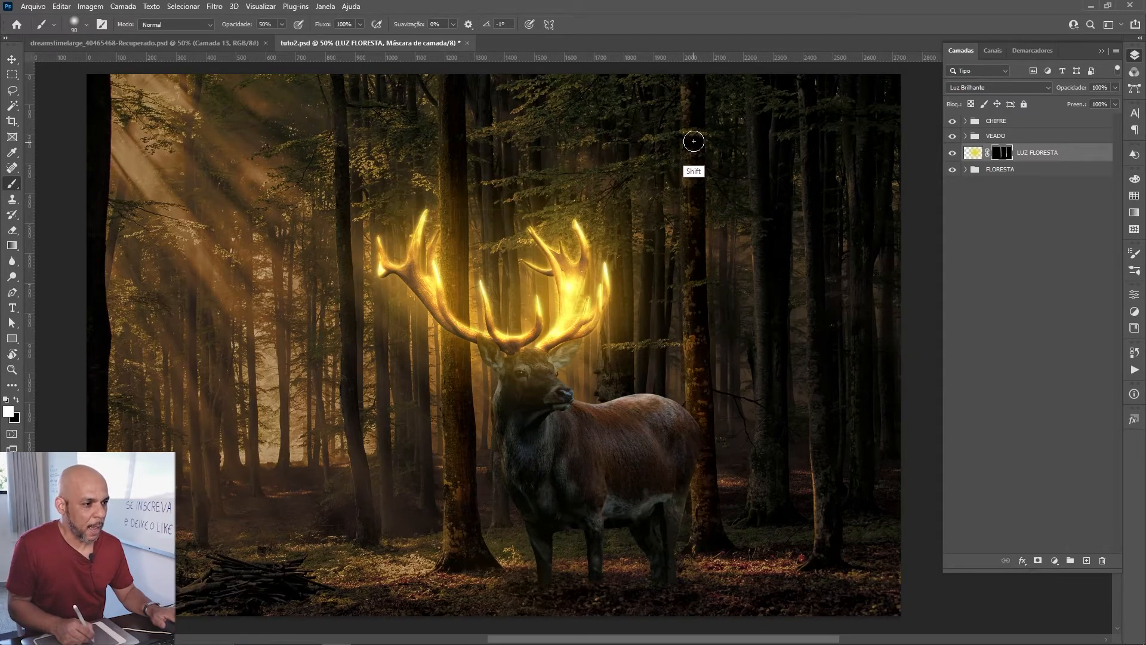
pyautogui.press('shift')
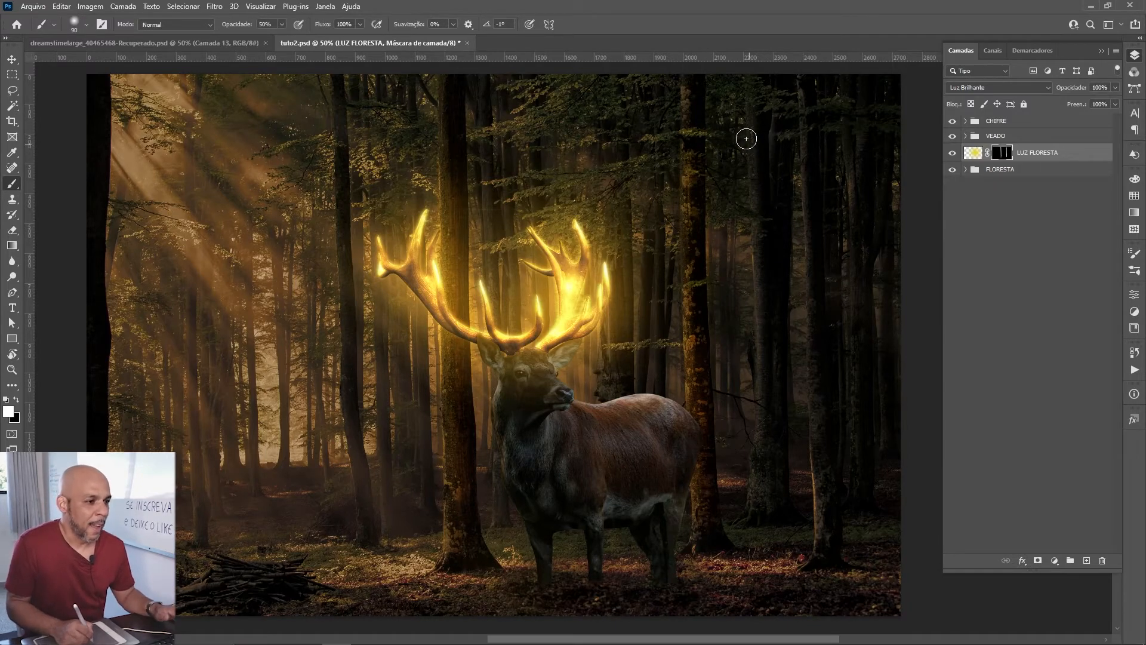
# Step: Paint white on the mask in straight strokes down the pair of trunks just beyond the deer's rump
pyautogui.press('shift')
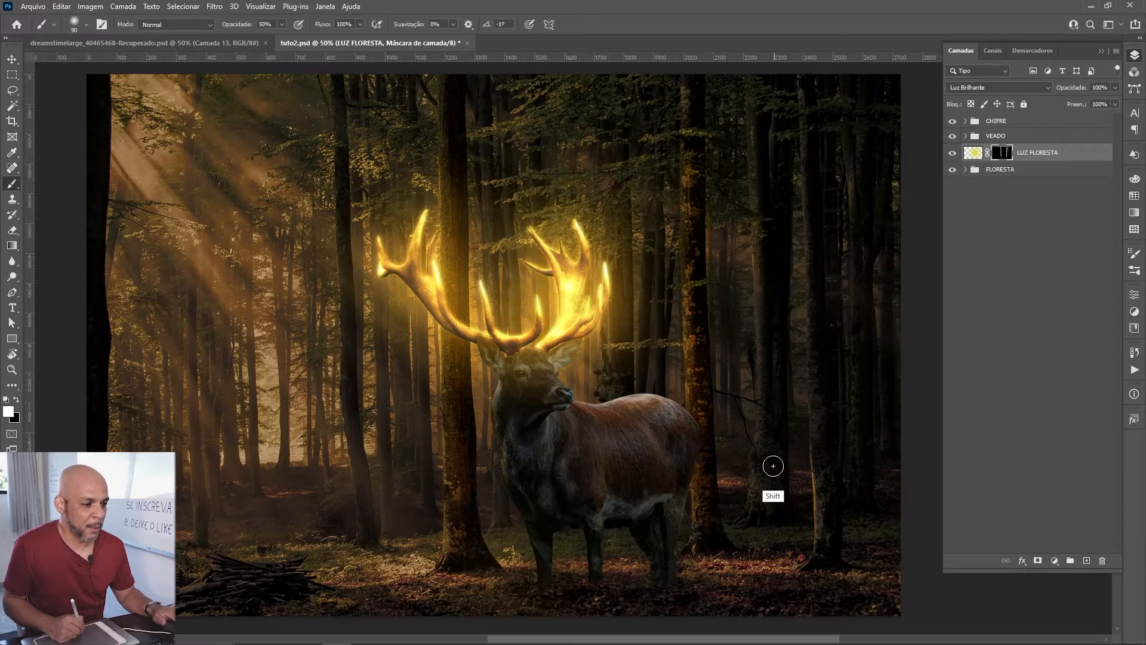
pyautogui.keyDown('shift'); pyautogui.click(768, 506); pyautogui.keyUp('shift')
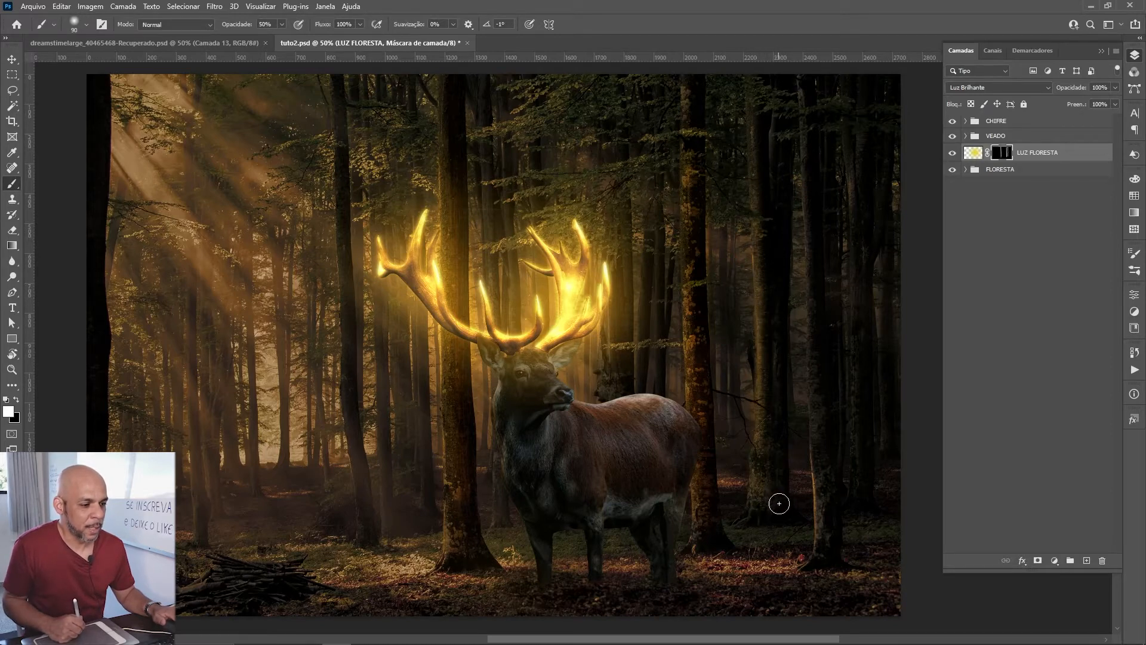
pyautogui.press('shift')
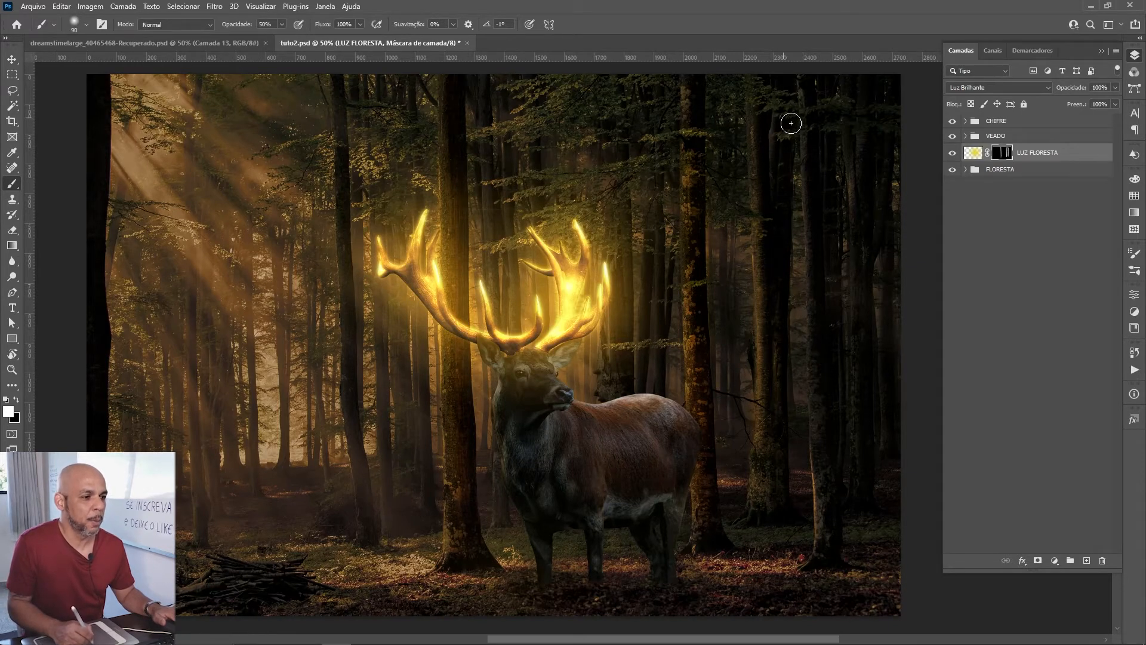
# Step: Reduce the brush to 50 px, paint straight white strokes down the far right-hand trunks, and toggle LUZ FLORESTA's visibility to compare
pyautogui.press('[')
pyautogui.press('[')
pyautogui.press('[')
pyautogui.press('[')
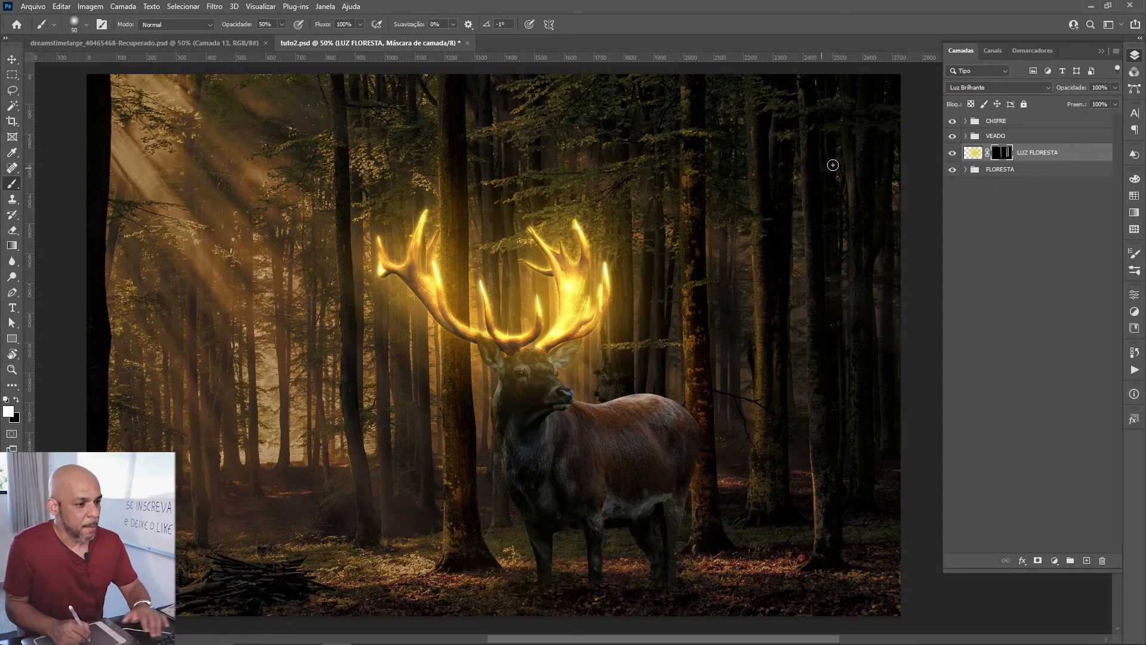
pyautogui.press('shift')
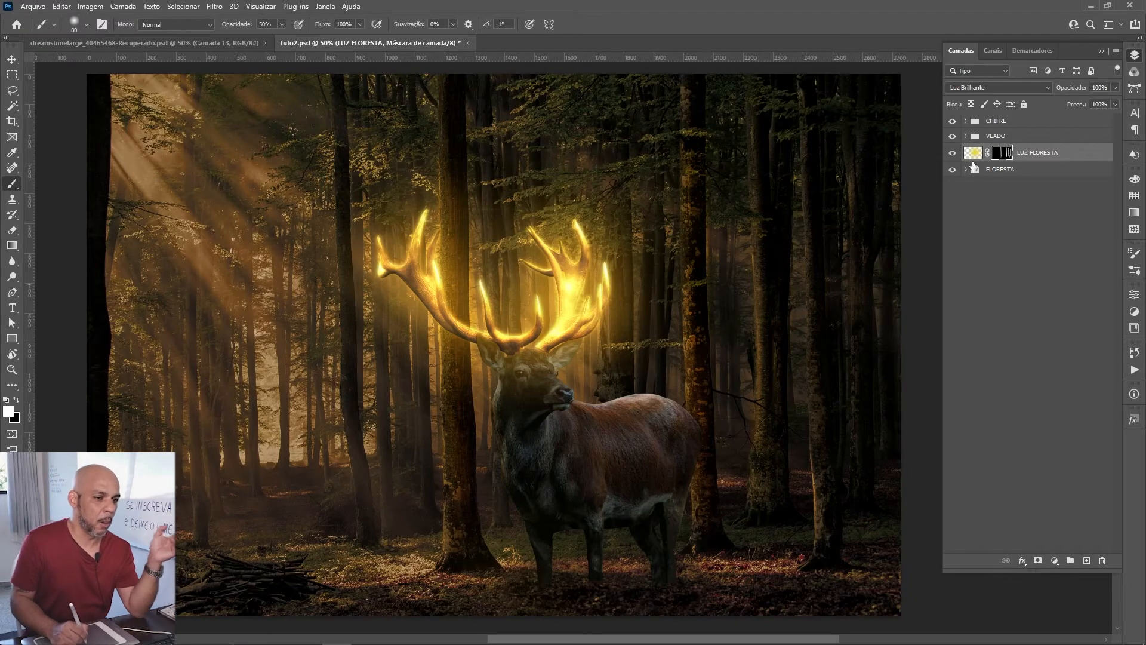
pyautogui.click(952, 153)
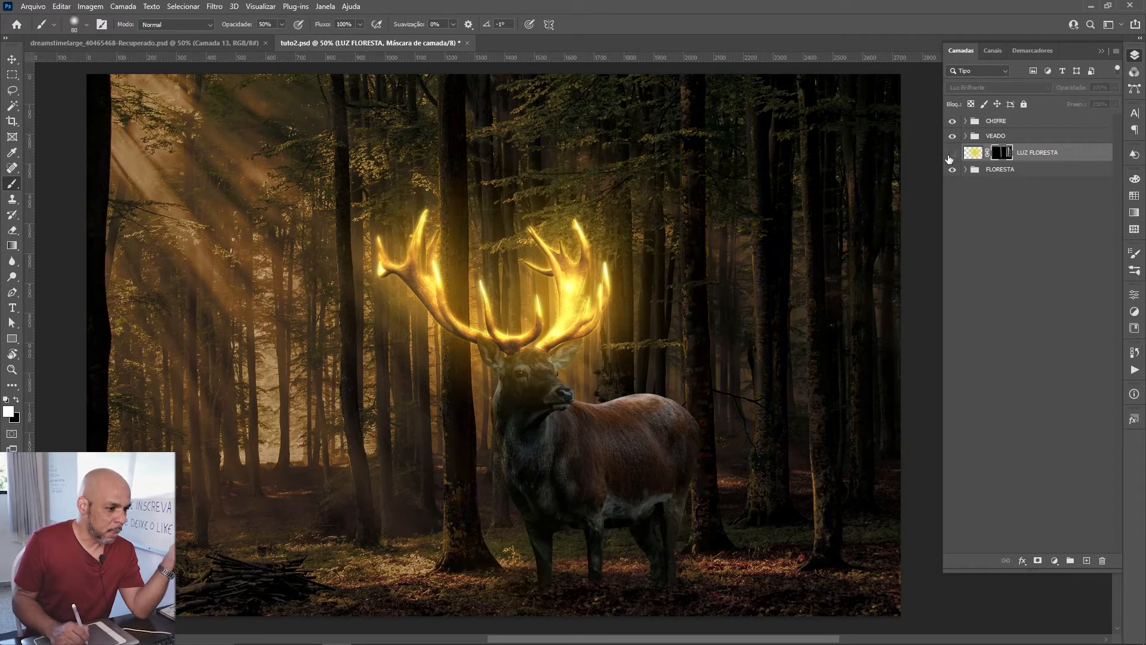
pyautogui.click(952, 153)
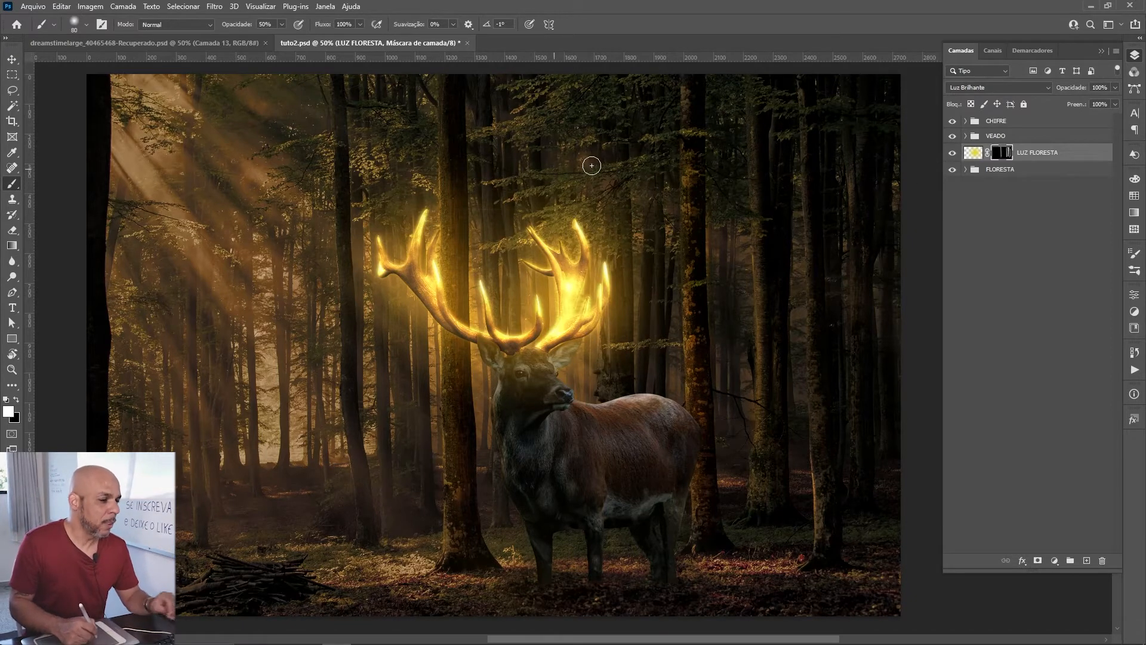
# Step: Paint the thin trunk beside the left-hand antler tip with a 50 px brush, redoing the straight stroke at 30% opacity
pyautogui.press('[')
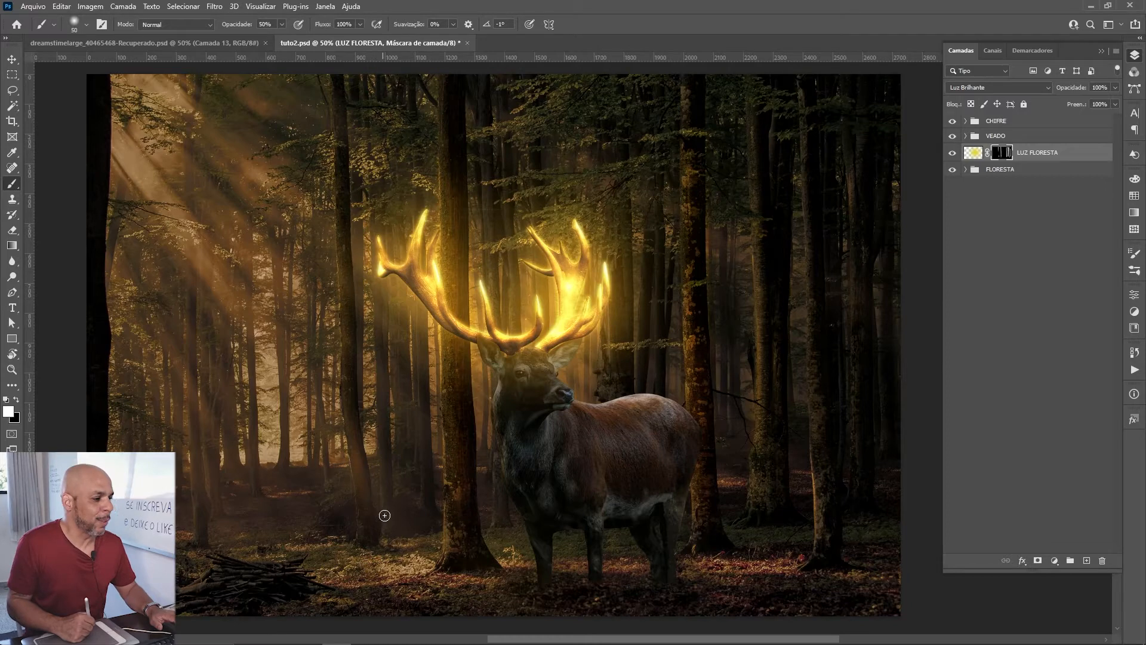
pyautogui.keyDown('shift'); pyautogui.click(380, 240); pyautogui.keyUp('shift')
pyautogui.hotkey('ctrl', 'z')
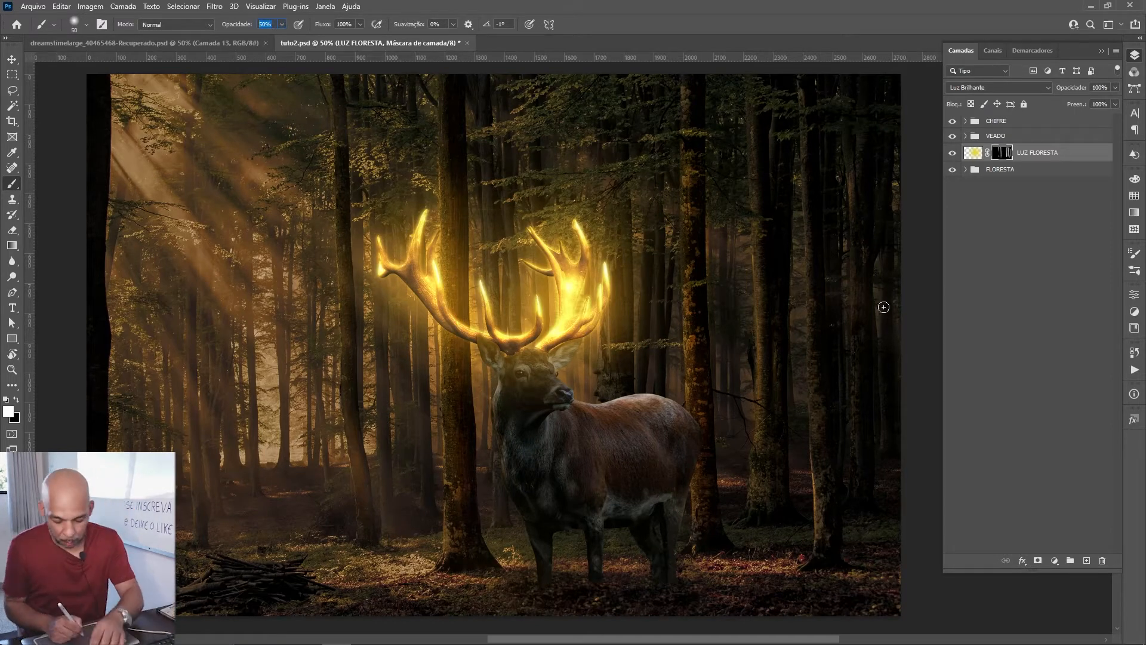
pyautogui.write('30')
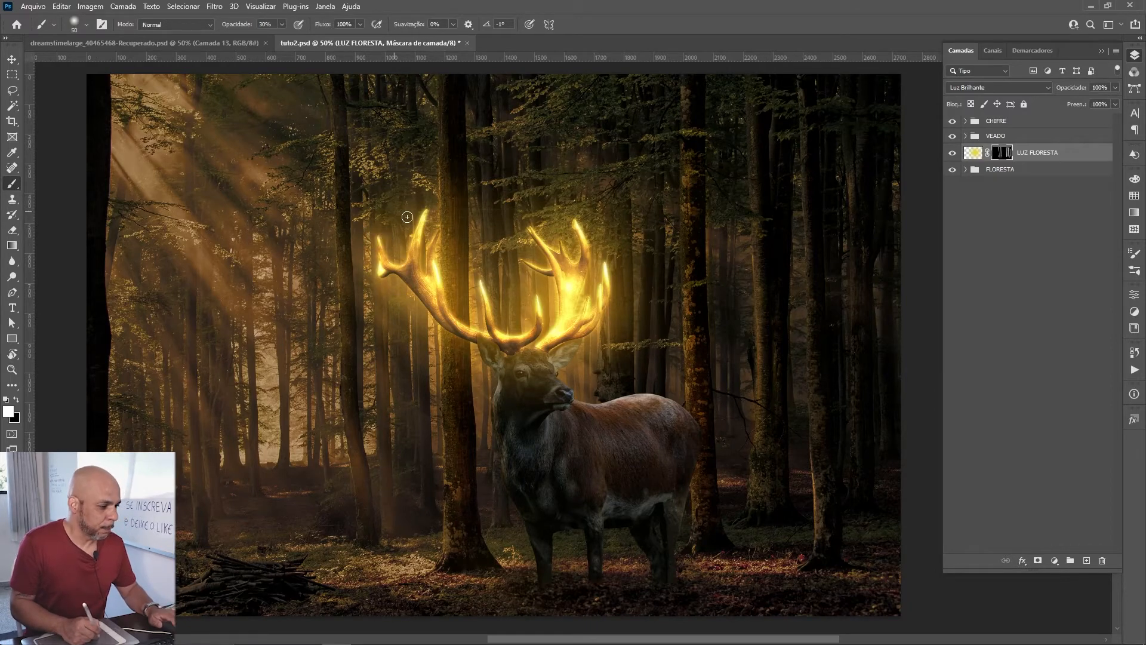
pyautogui.press('shift')
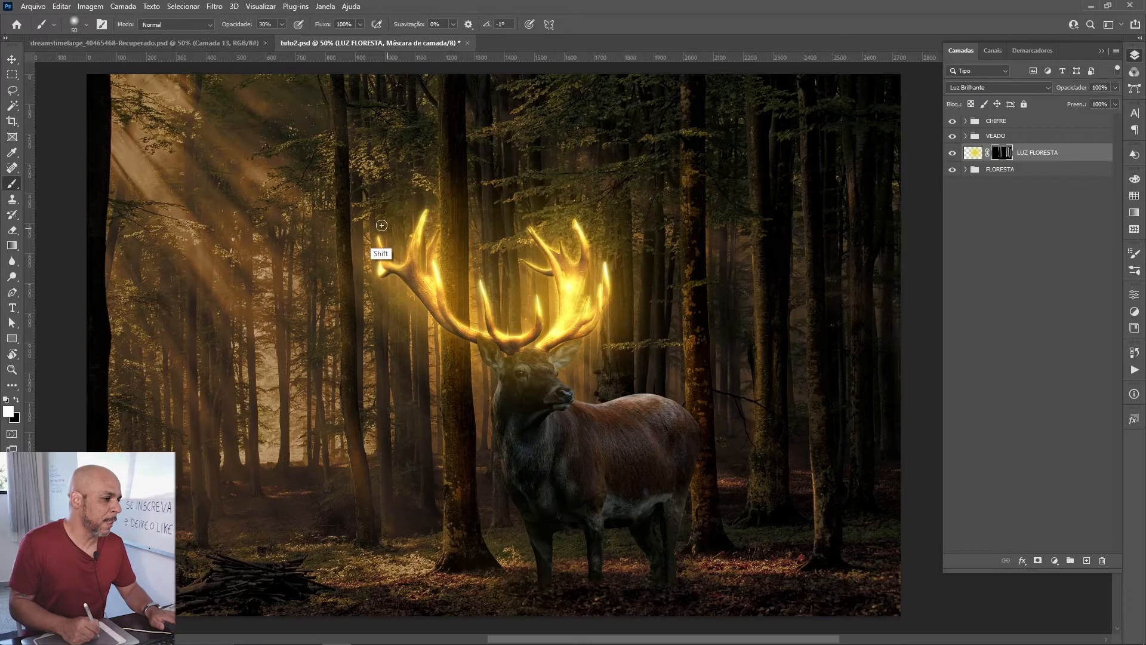
pyautogui.keyDown('shift'); pyautogui.click(390, 522); pyautogui.keyUp('shift')
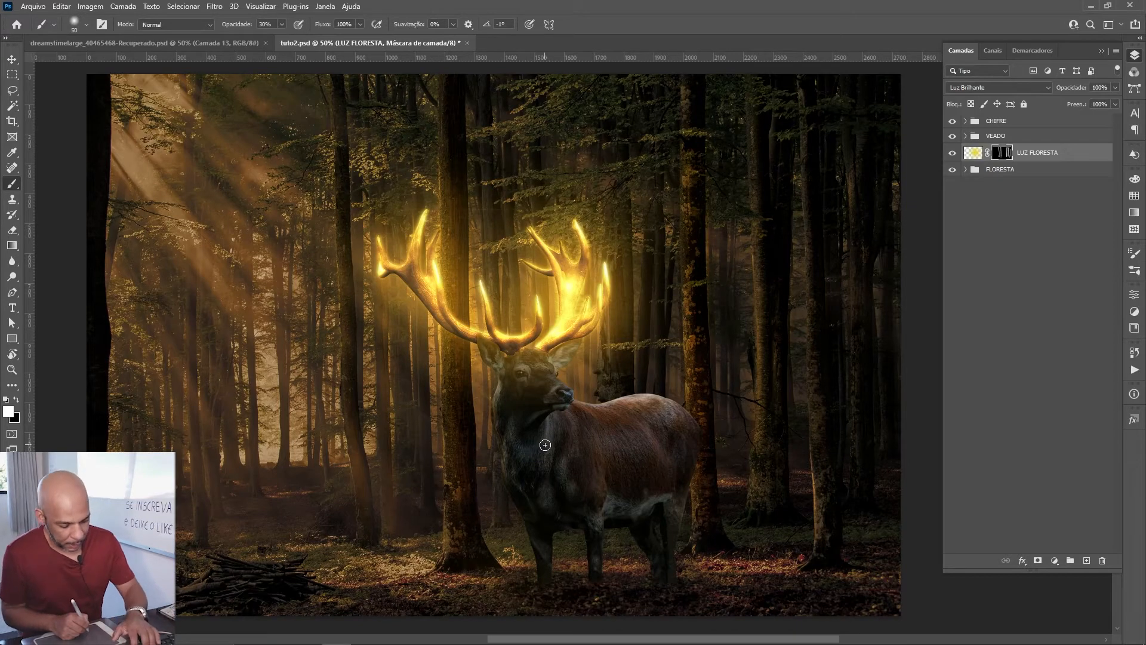
# Step: Paint white over the forest floor around the deer's legs with a 250 px brush, and toggle LUZ FLORESTA's visibility to compare
pyautogui.press(']')
pyautogui.press(']')
pyautogui.press(']')
pyautogui.press(']')
pyautogui.press(']')
pyautogui.press(']')
pyautogui.press(']')
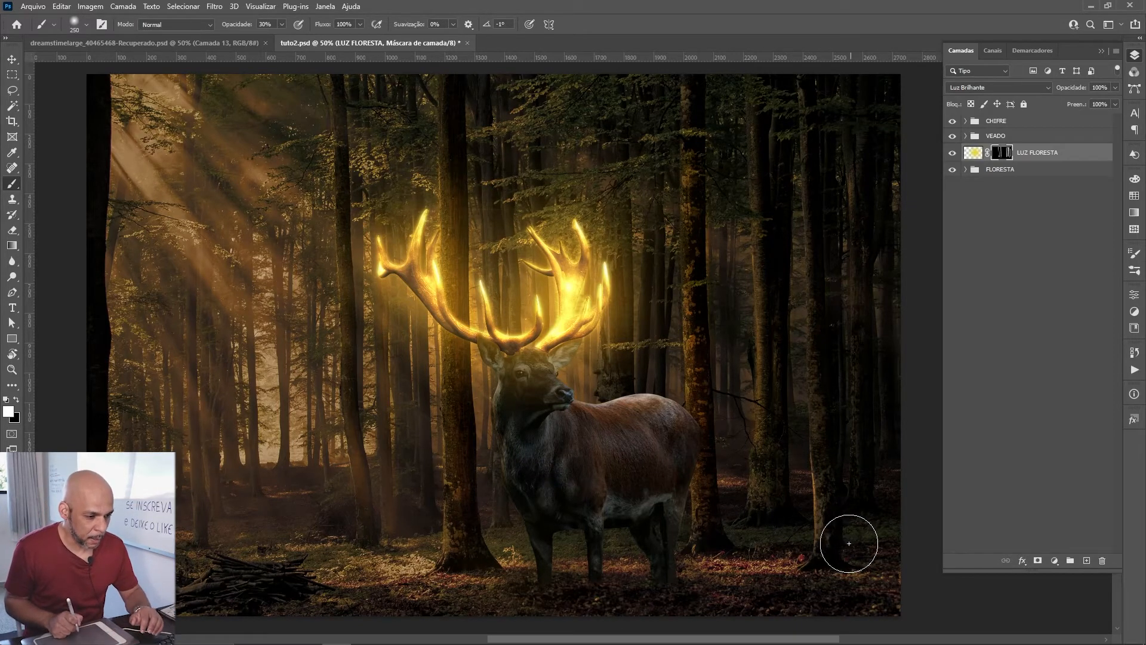
pyautogui.moveTo(814, 543); pyautogui.dragTo(428, 554)
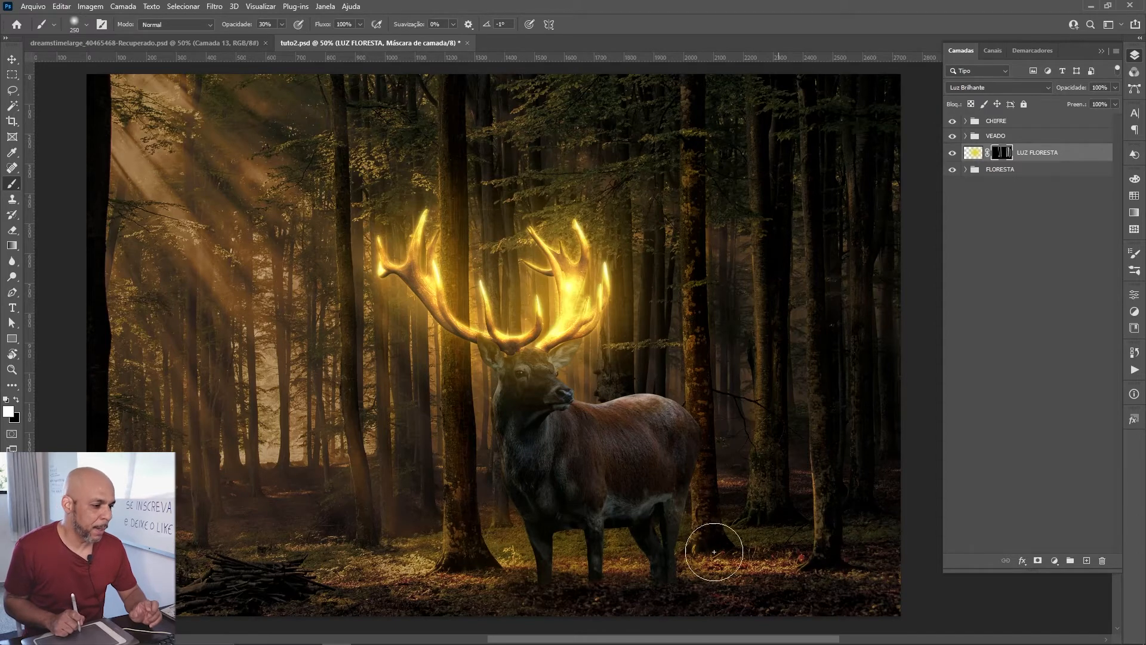
pyautogui.moveTo(613, 553); pyautogui.dragTo(824, 603)
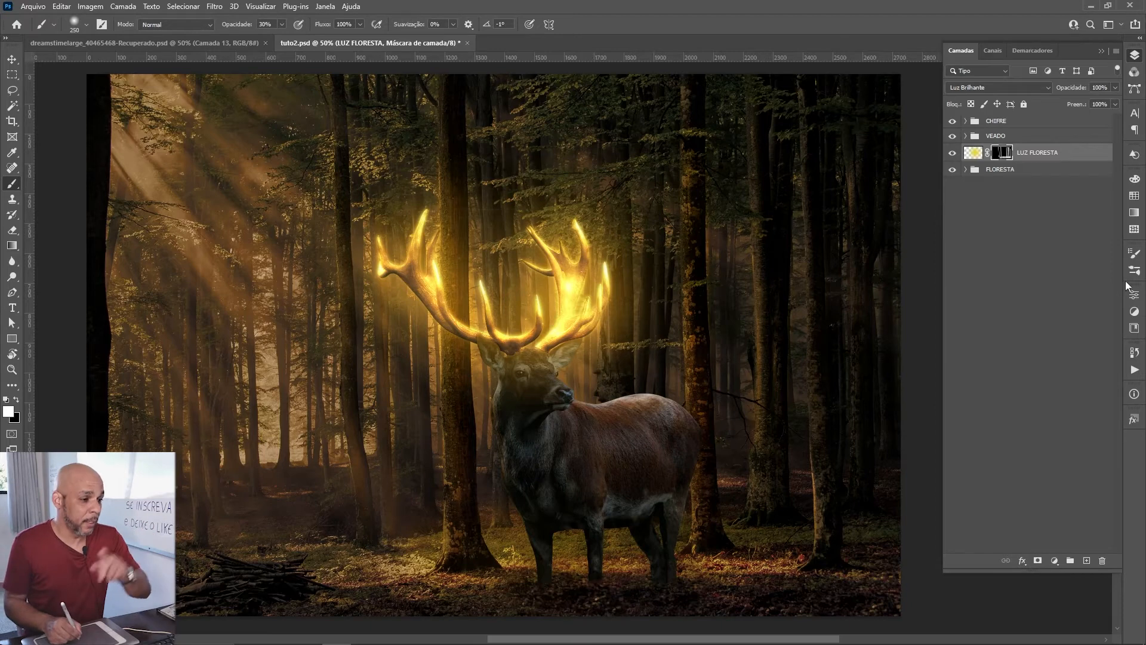
pyautogui.click(953, 154)
pyautogui.click(954, 154)
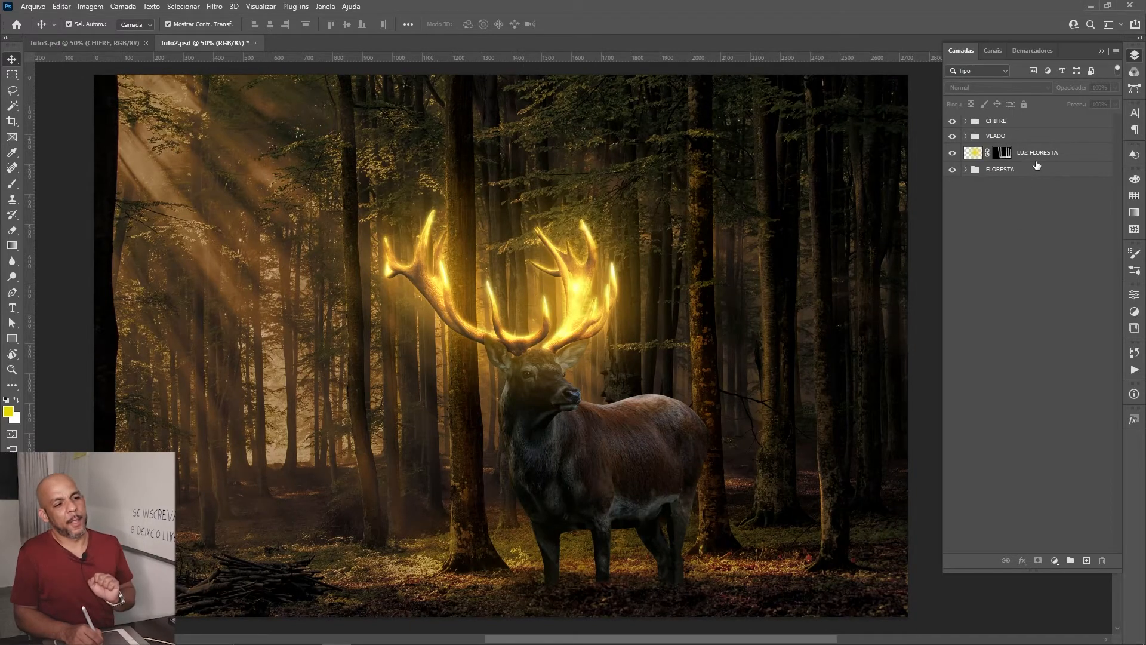
# Step: Move the LUZ FLORESTA layer to the top of the FLORESTA group and collapse the group
pyautogui.click(966, 169)
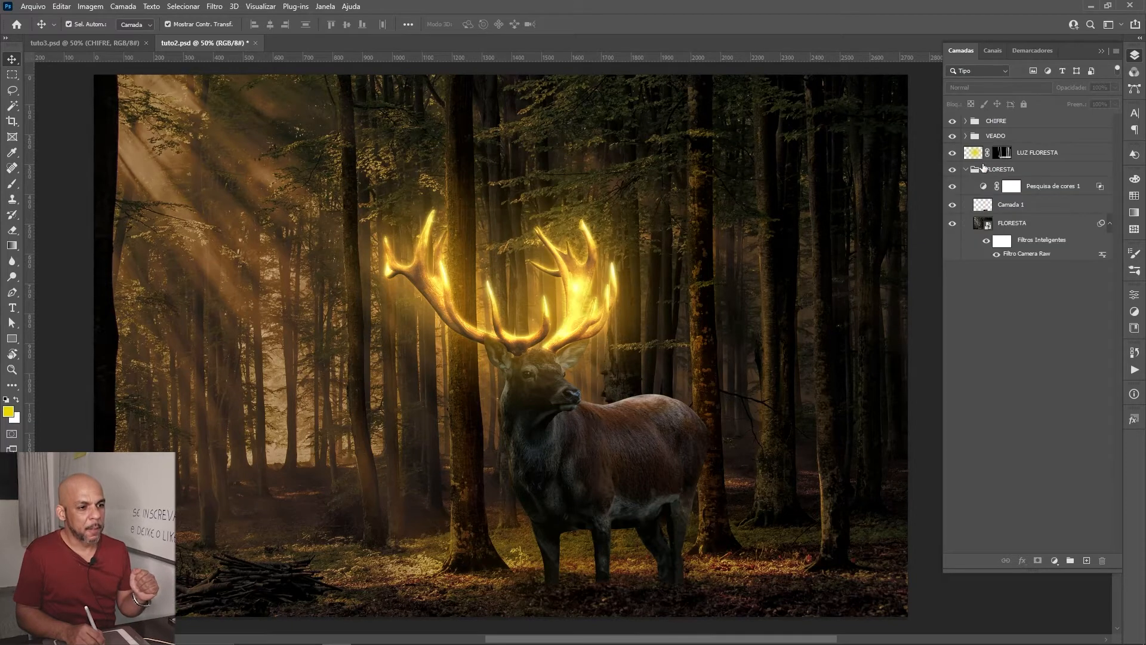
pyautogui.moveTo(1024, 154); pyautogui.dragTo(1037, 178)
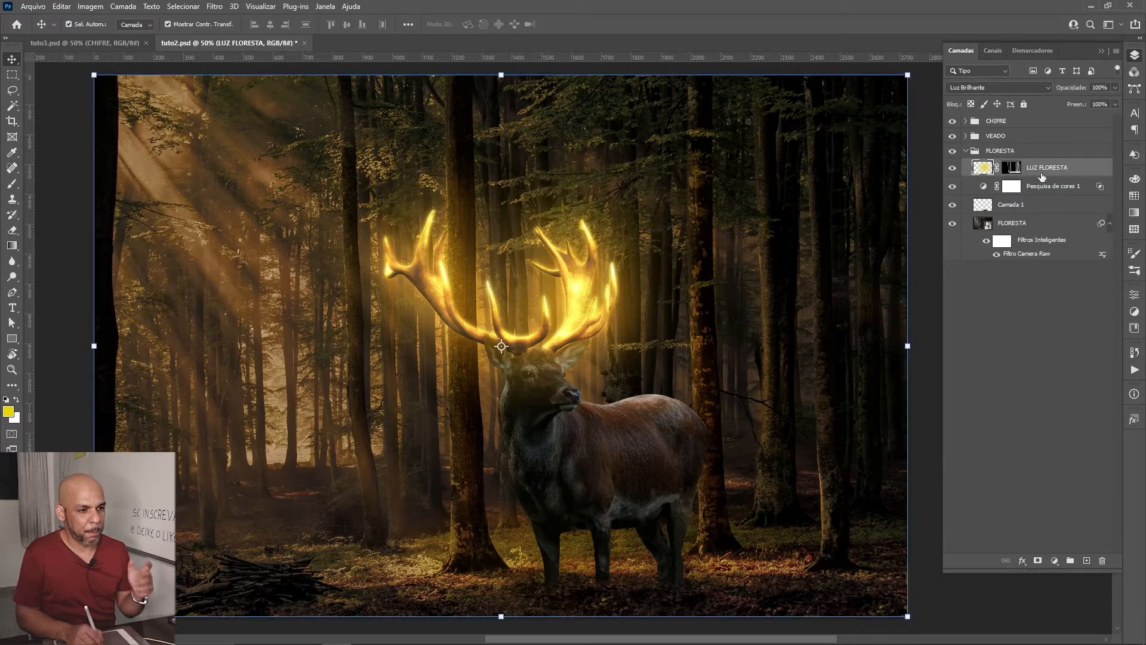
pyautogui.click(965, 152)
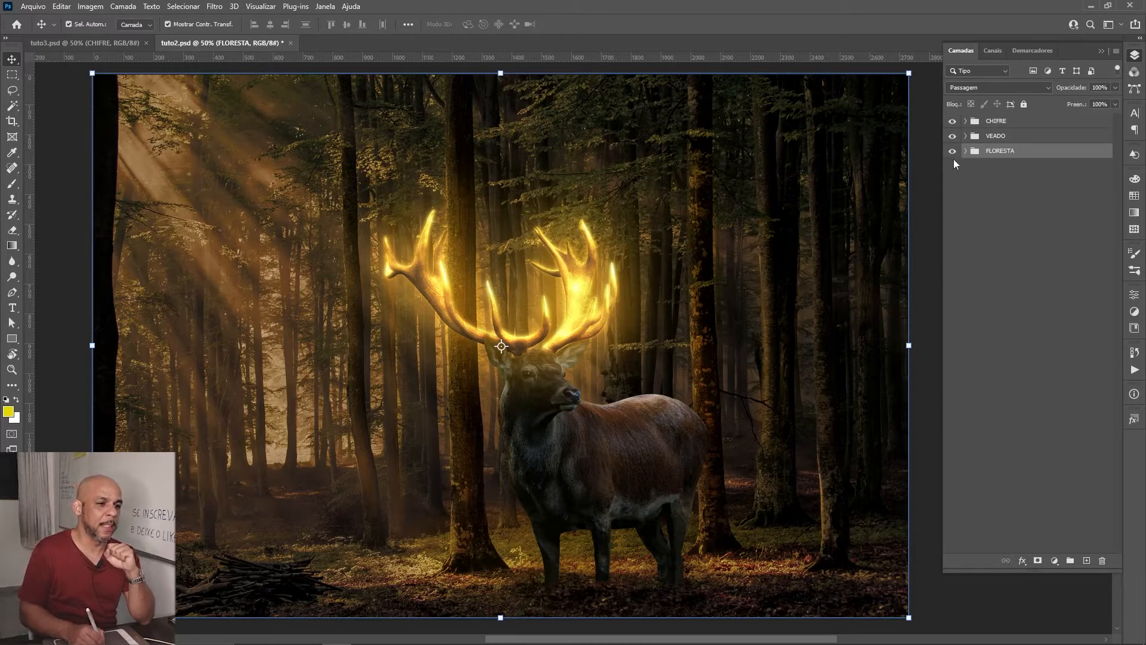
# Step: Add an Equilíbrio de cores adjustment layer above Curvas 1 in the VEADO group
pyautogui.click(965, 136)
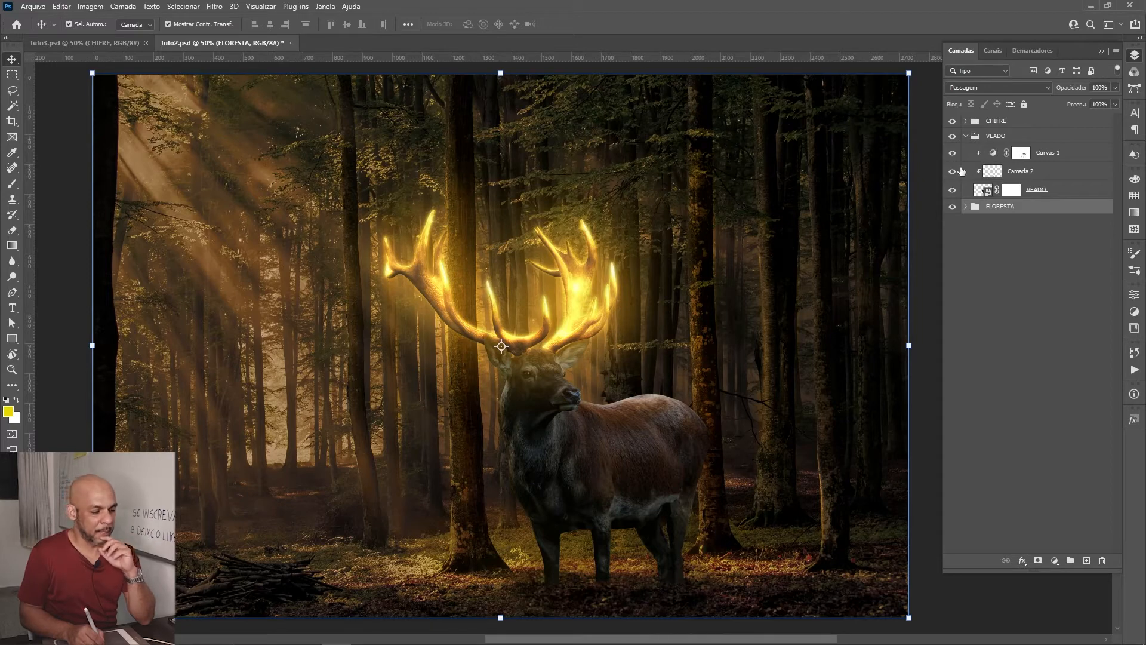
pyautogui.hotkey('ctrl', 'space')
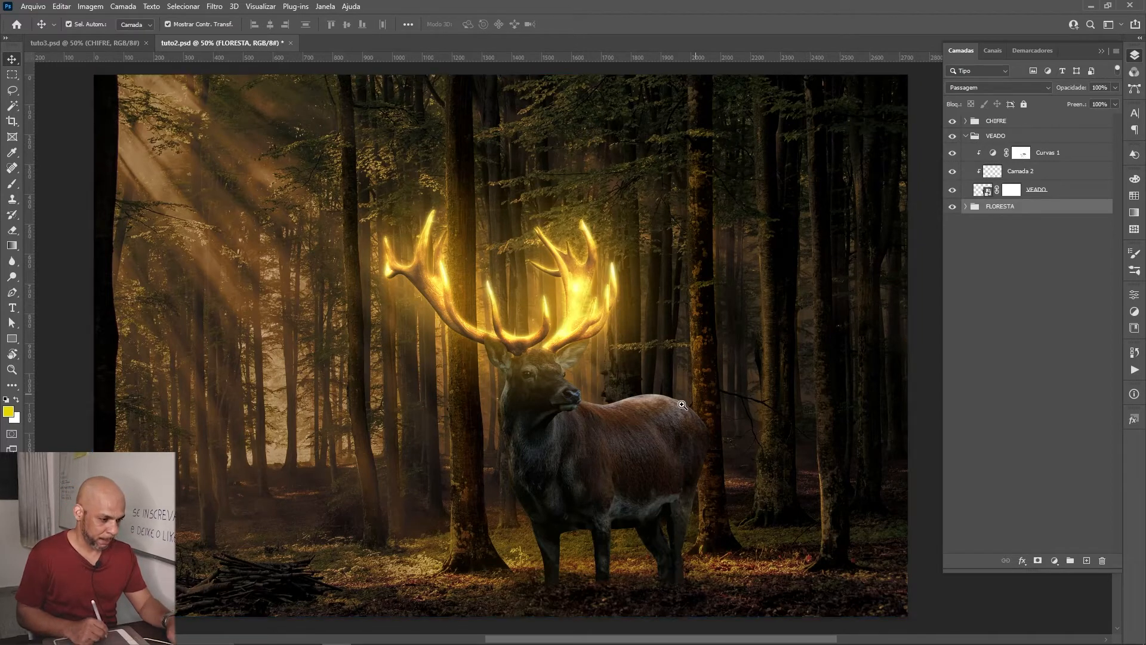
pyautogui.press('z')
pyautogui.click(639, 485)
pyautogui.press('space')
pyautogui.moveTo(652, 478); pyautogui.dragTo(640, 415)
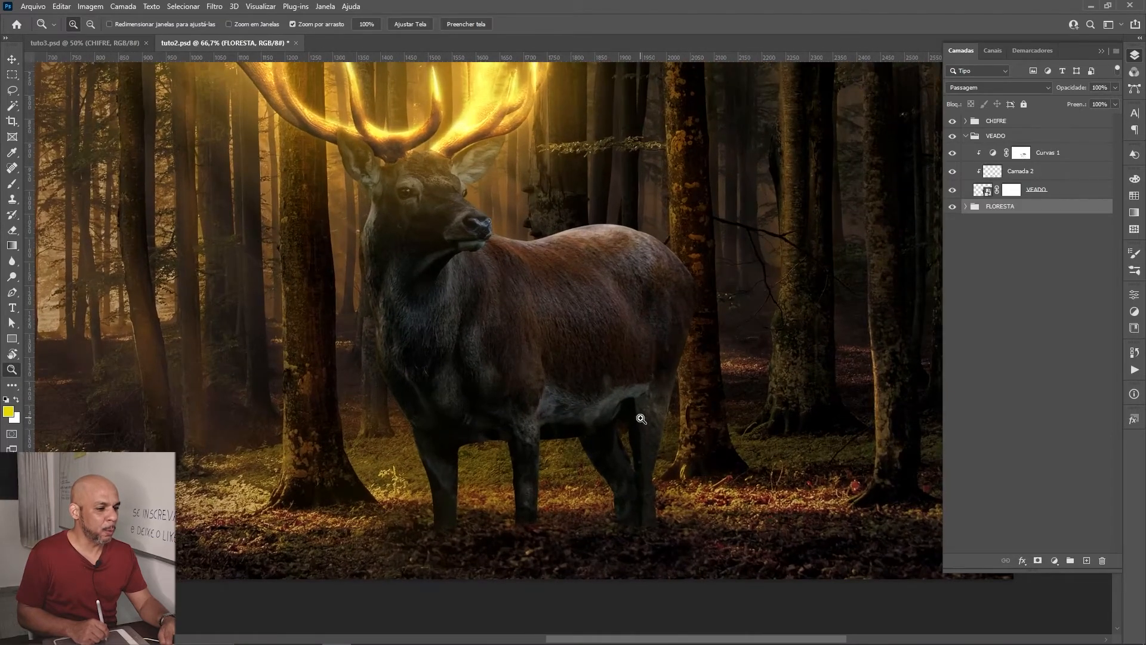
pyautogui.press('space')
pyautogui.moveTo(583, 379); pyautogui.dragTo(616, 442)
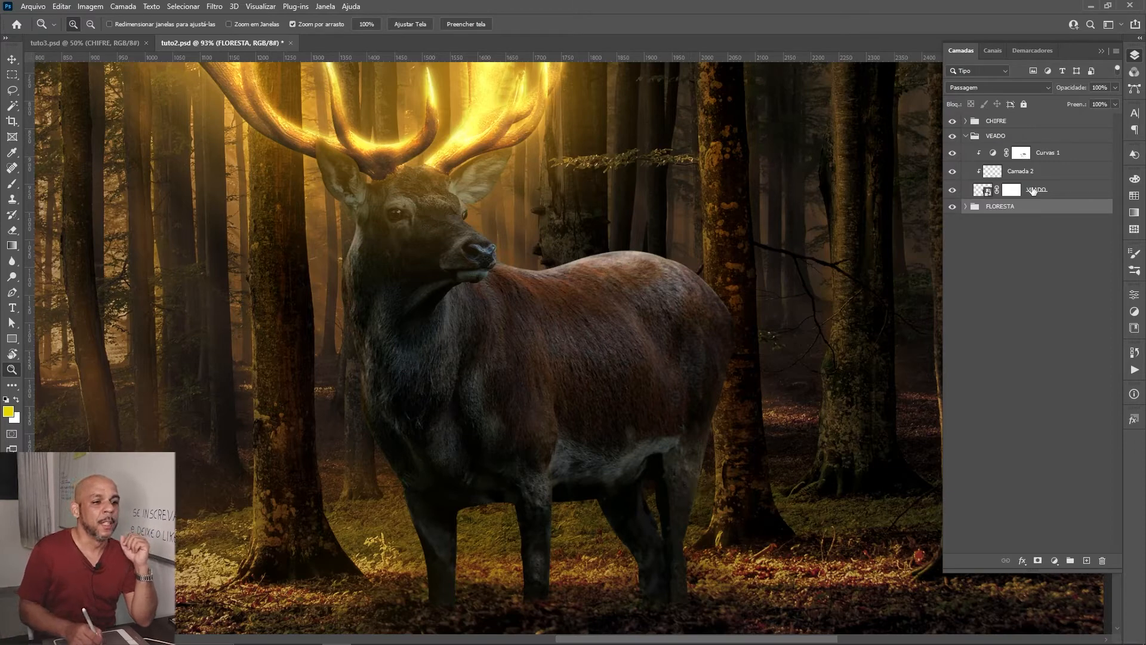
pyautogui.click(1053, 154)
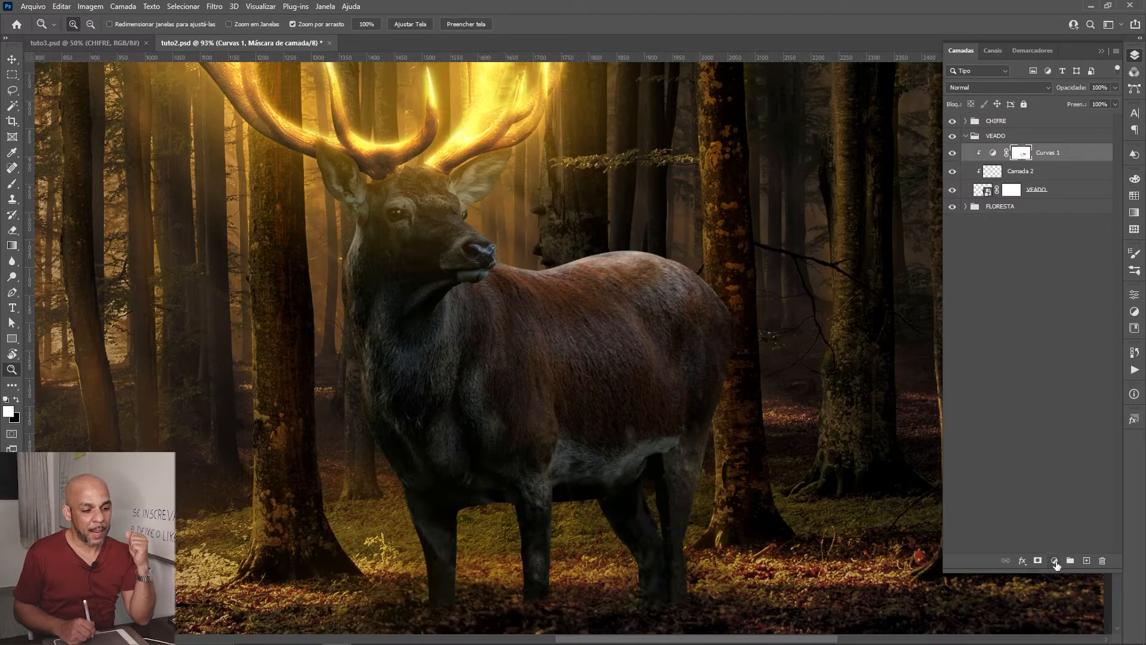
pyautogui.click(1055, 561)
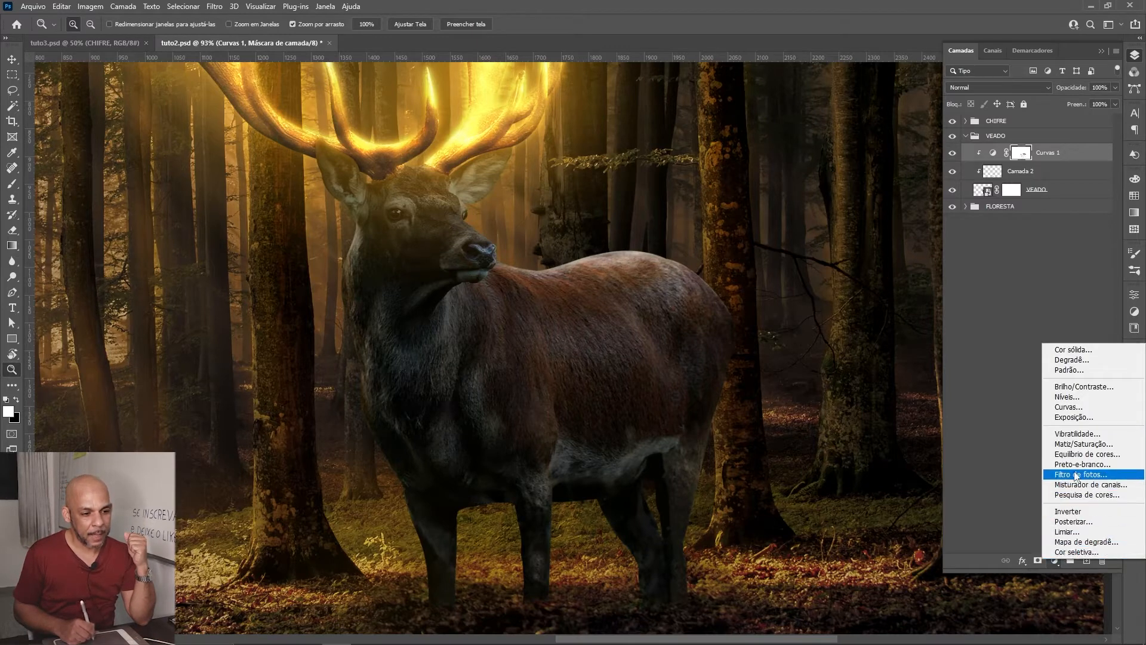
pyautogui.click(1081, 454)
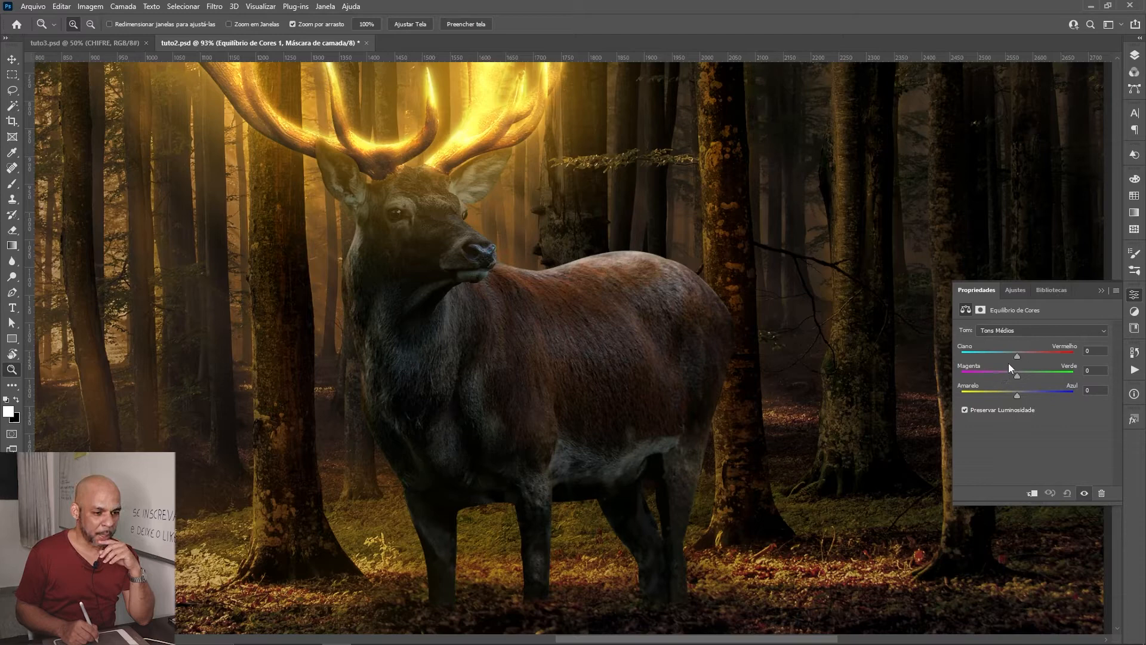
# Step: Set the colour balance's Magenta–Verde value to -10 for Tons Médios
pyautogui.click(1009, 330)
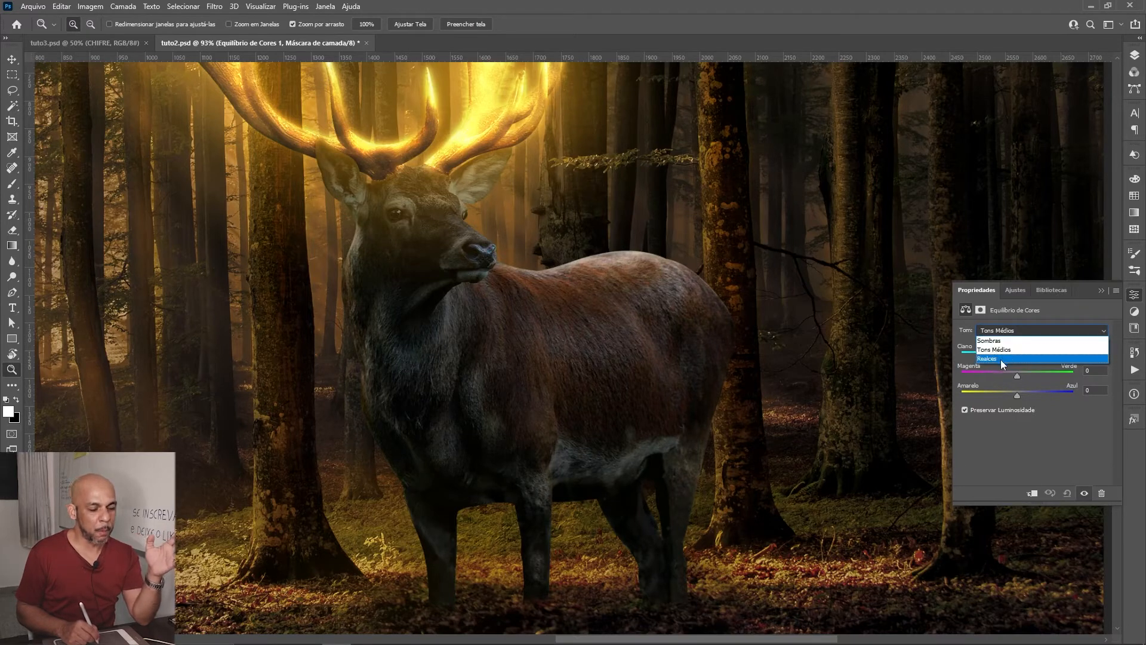
pyautogui.click(1046, 410)
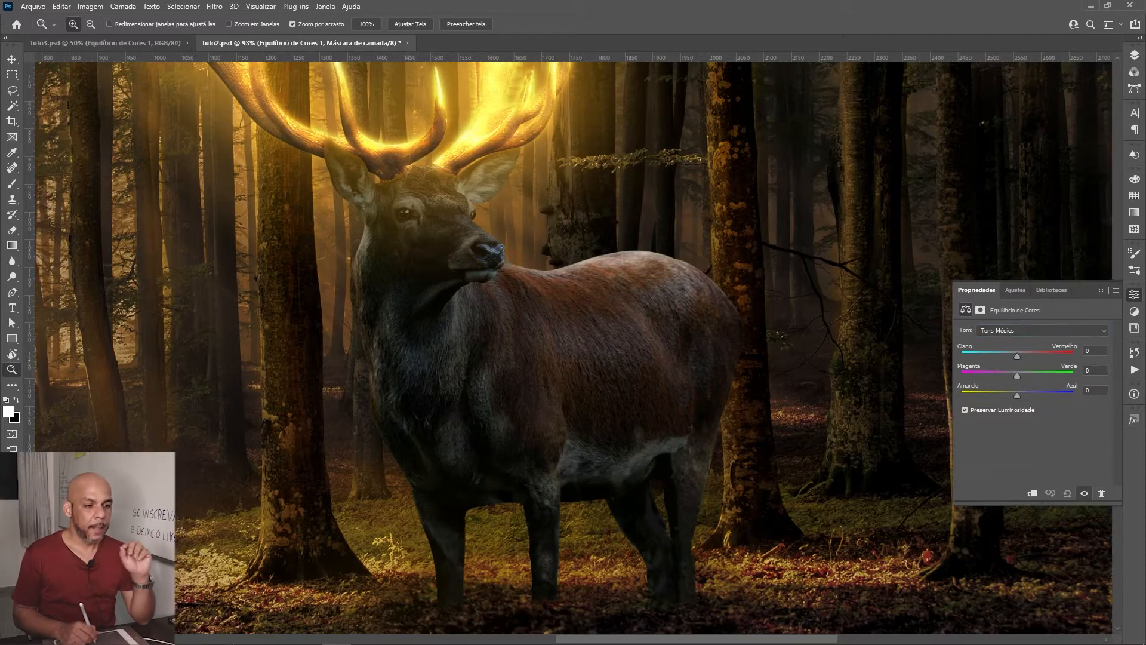
pyautogui.click(1096, 369)
pyautogui.write('-10')
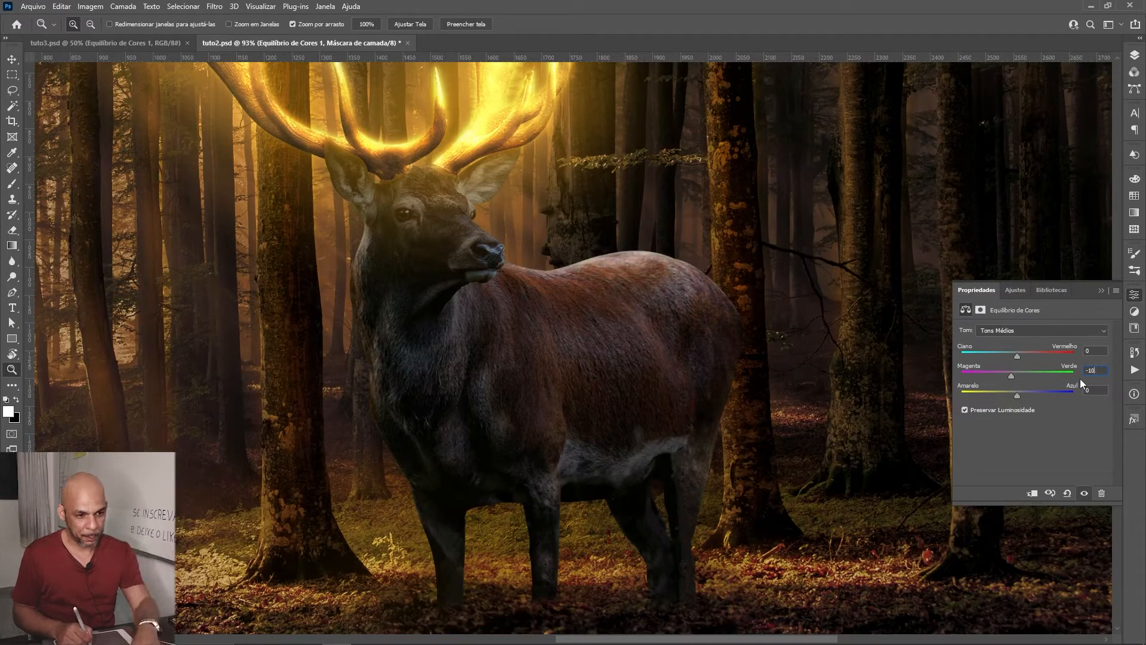
pyautogui.press('Return')
# Step: Set the colour balance's Magenta–Verde value to -5 for Realces and -2 for Sombras
pyautogui.click(1014, 331)
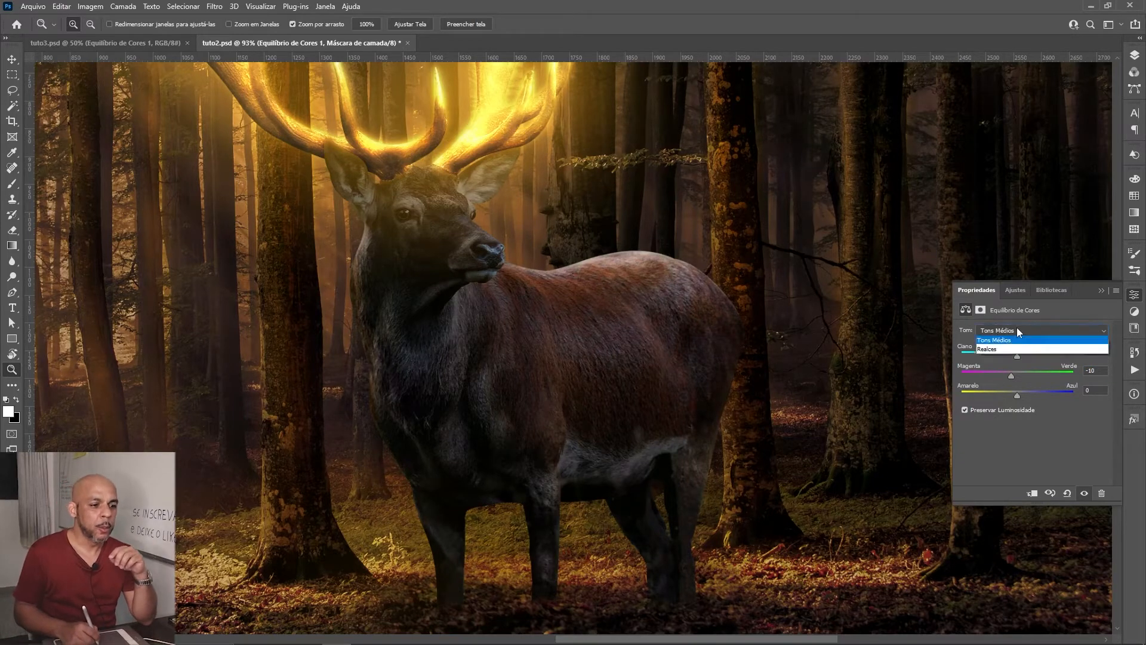
pyautogui.click(1000, 357)
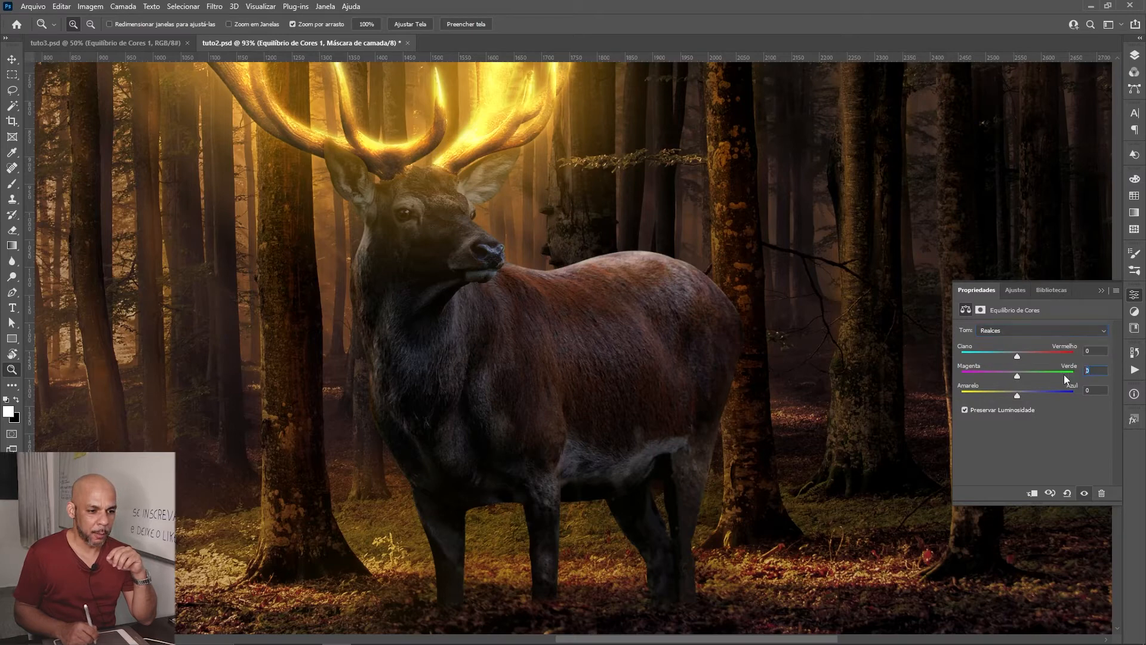
pyautogui.write('-5')
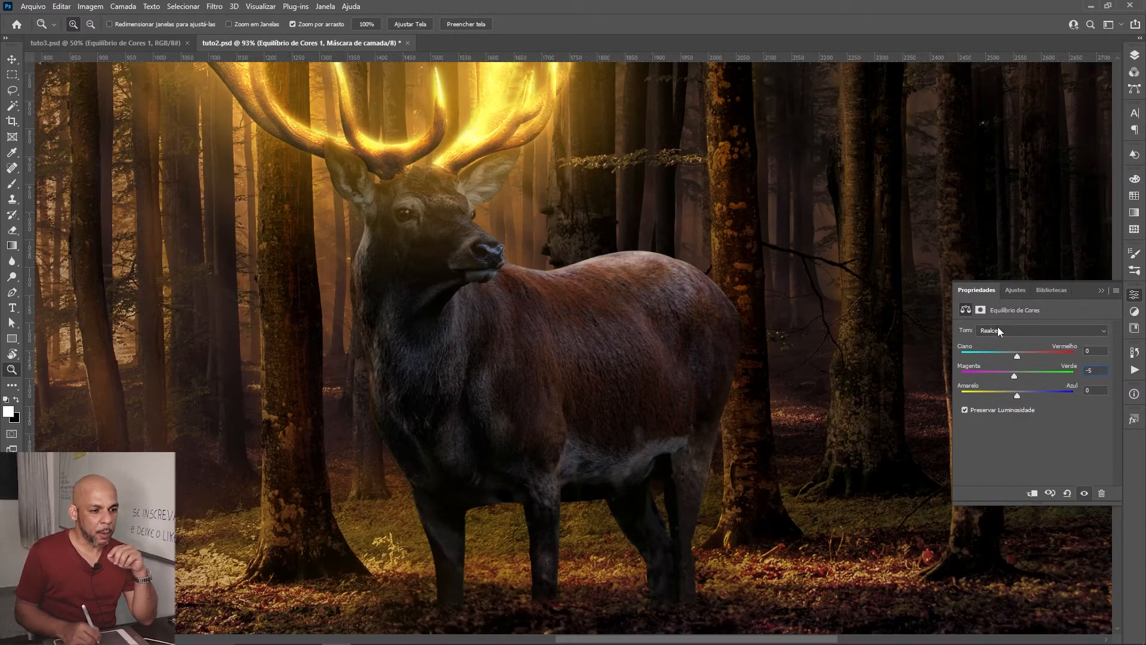
pyautogui.click(997, 330)
pyautogui.click(996, 339)
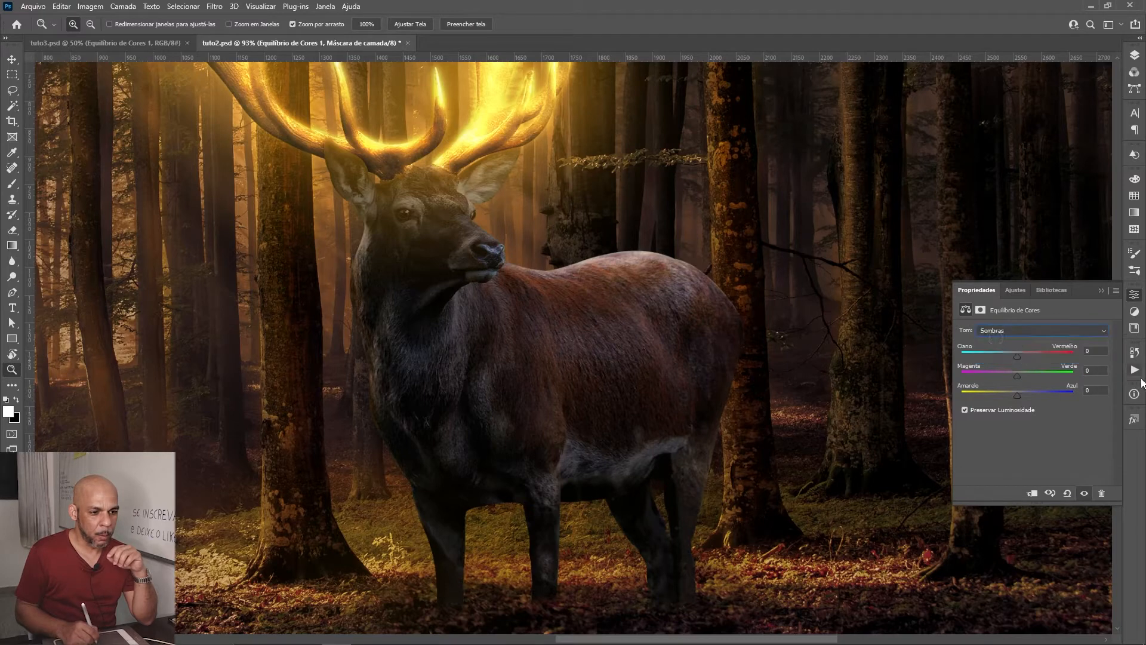
pyautogui.write('-2')
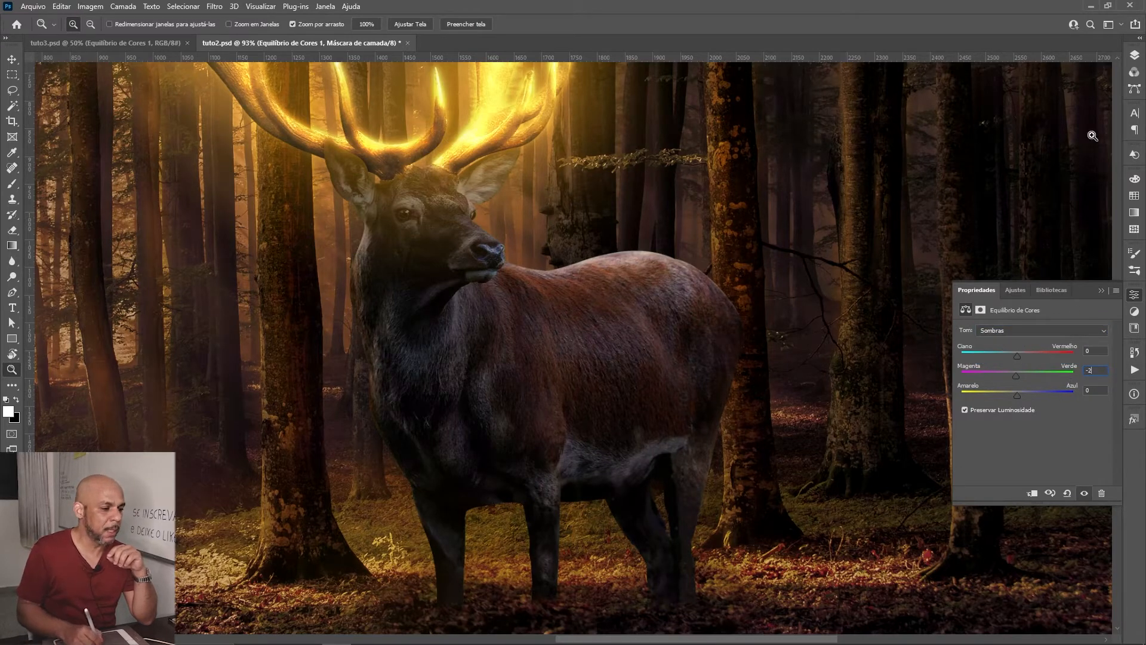
# Step: Toggle the Equilíbrio de Cores 1 layer's visibility to compare, and clip it to the layers below in the VEADO group
pyautogui.click(1138, 57)
pyautogui.click(1138, 57)
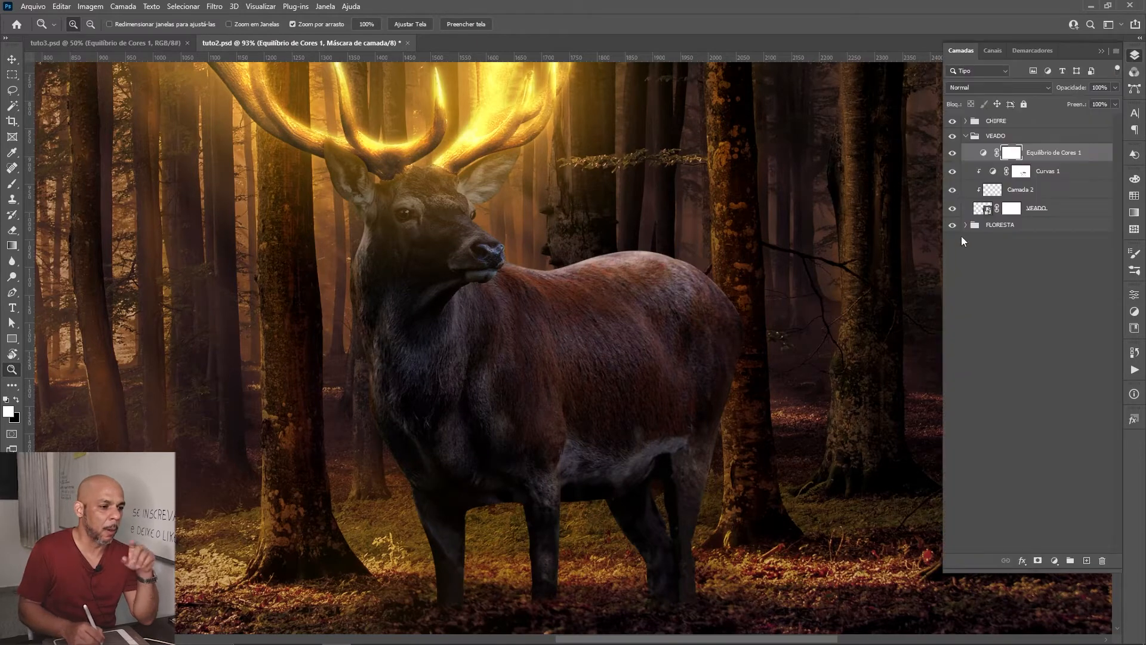
pyautogui.click(954, 154)
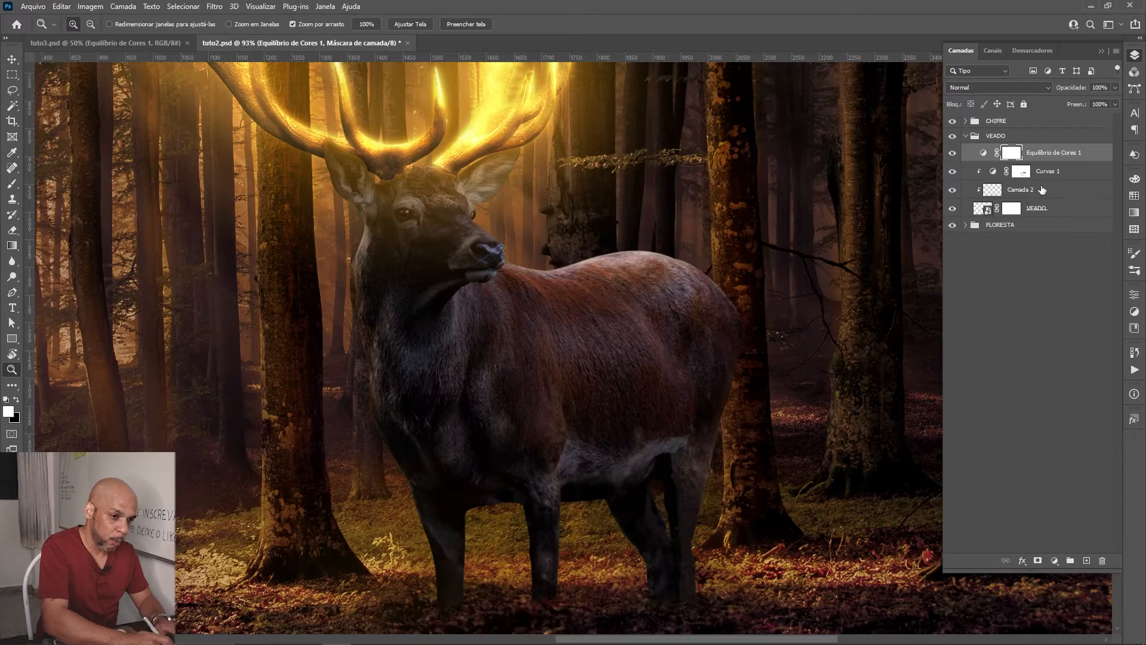
pyautogui.hotkey('ctrl', 'alt', 'g')
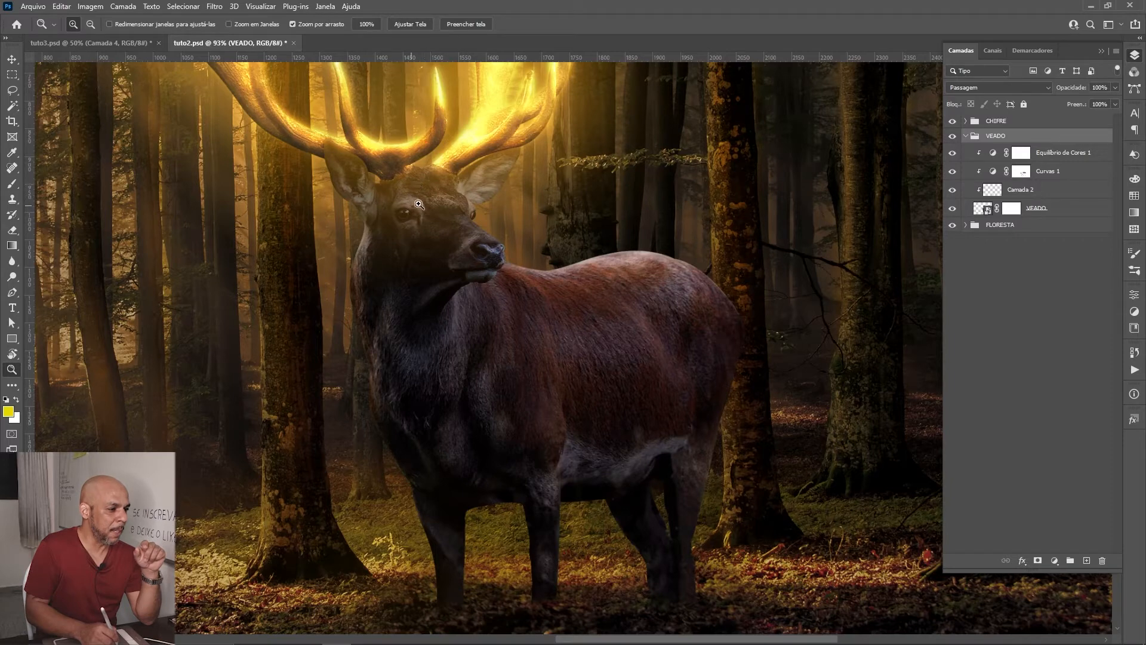
# Step: Expand the CHIFRE group, select CHIFRE BRILHO, and toggle its Brilho Externo effect to compare the glow on the deer's head
pyautogui.click(966, 122)
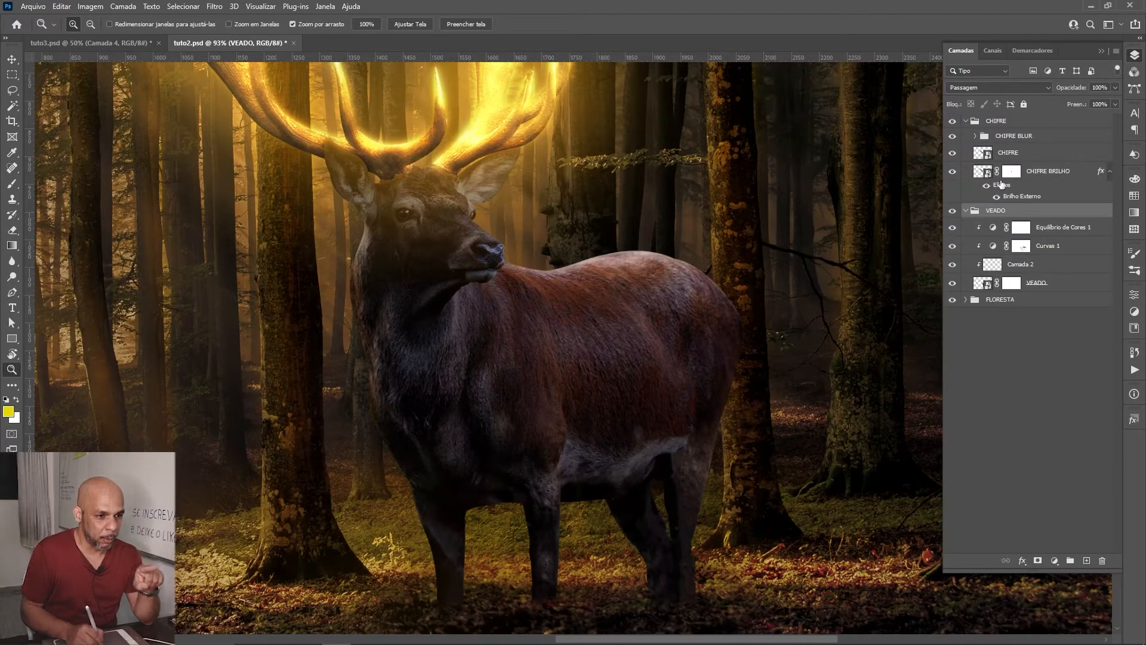
pyautogui.click(1040, 174)
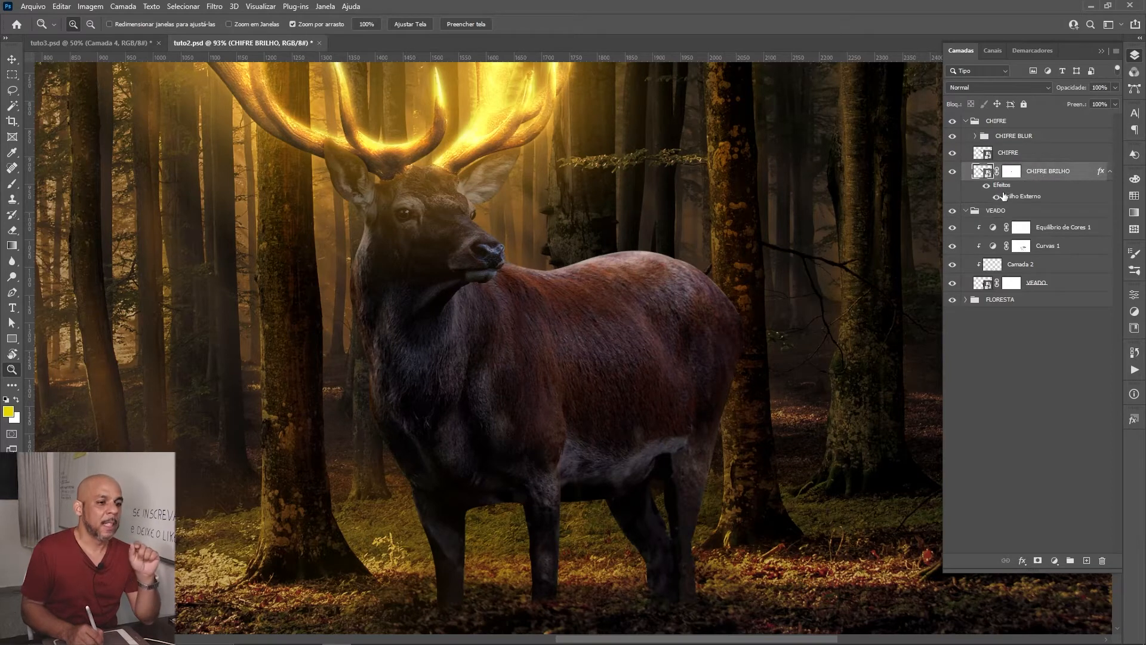
pyautogui.click(997, 198)
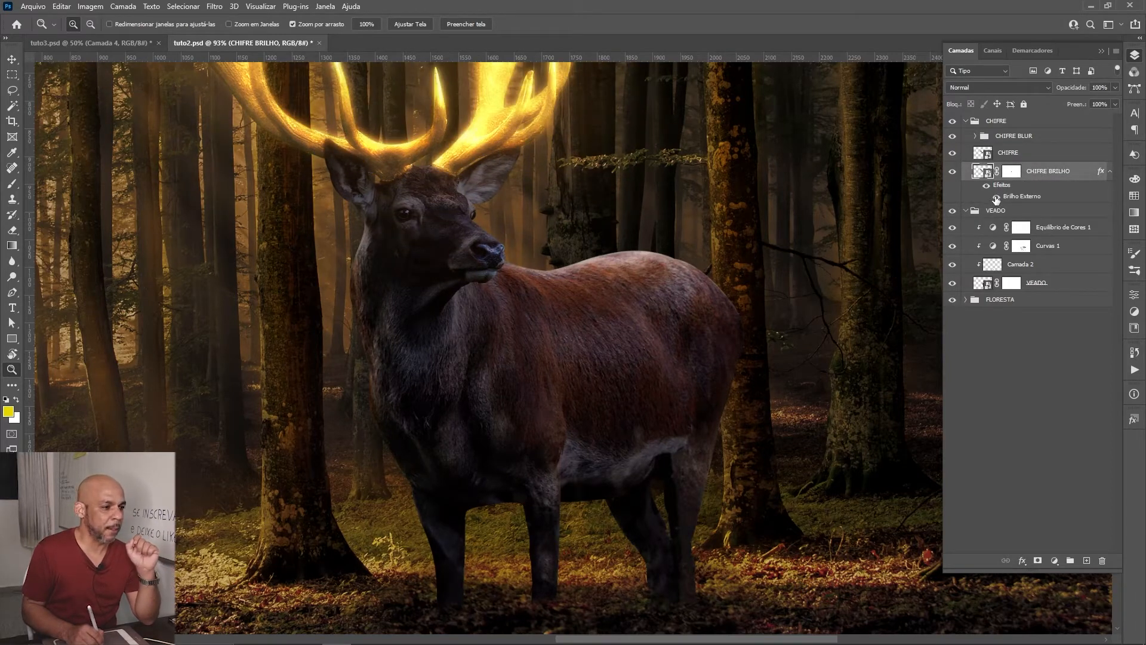
pyautogui.click(997, 198)
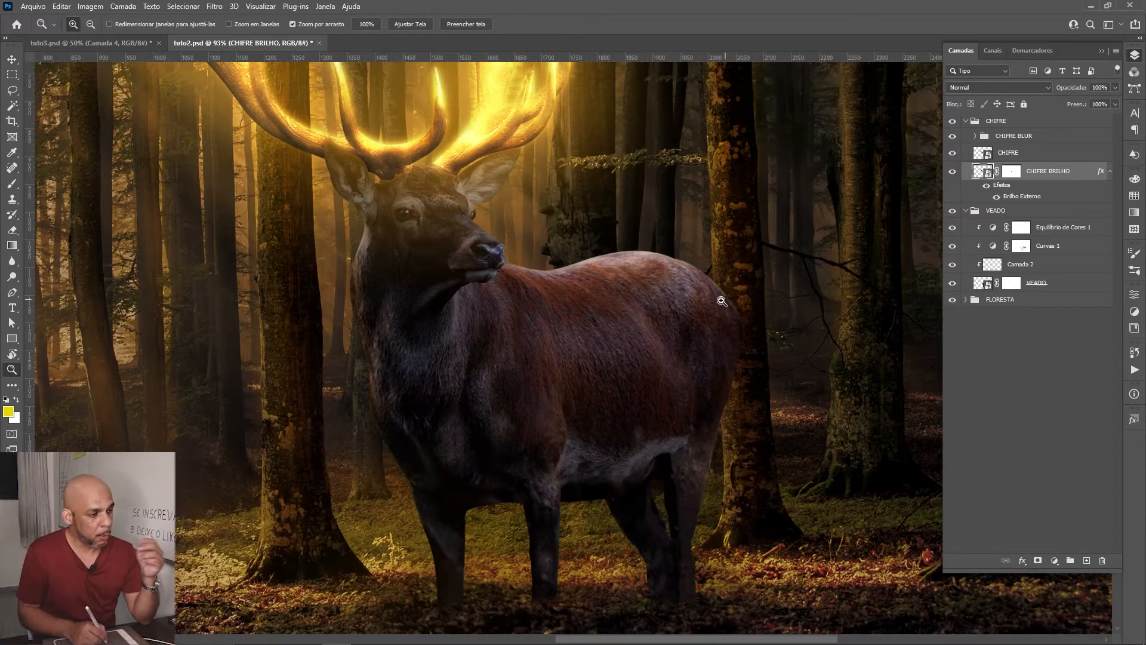
# Step: Convert CHIFRE BRILHO's Brilho Externo effect into its own layer, and toggle that layer's visibility to compare
pyautogui.rightClick(1032, 195)
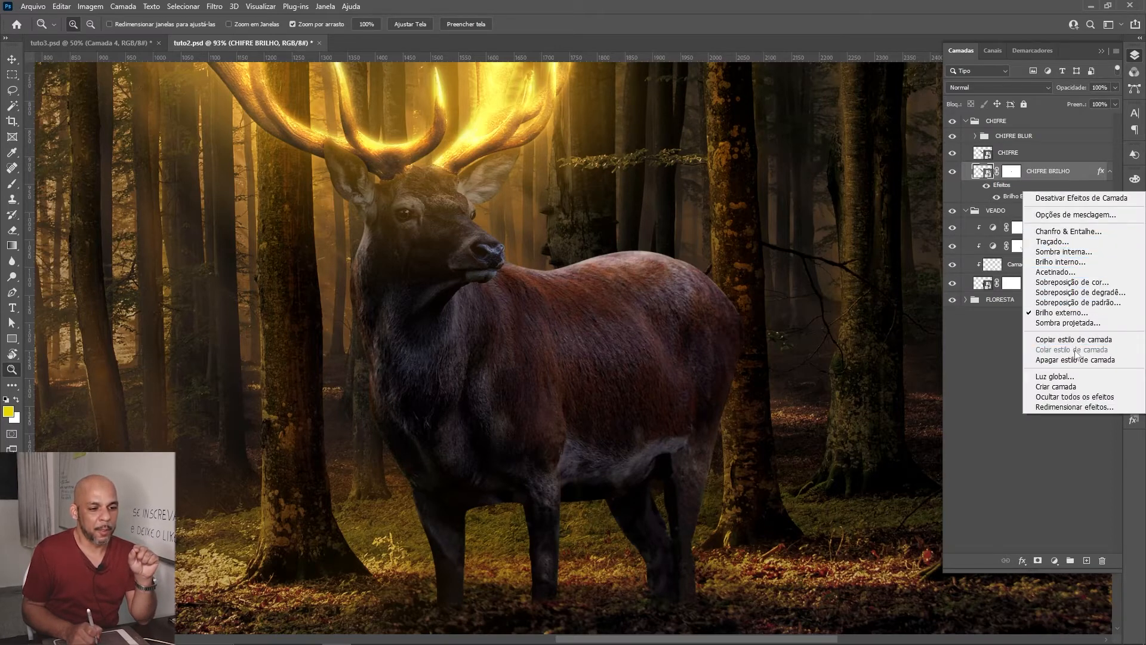
pyautogui.click(1064, 387)
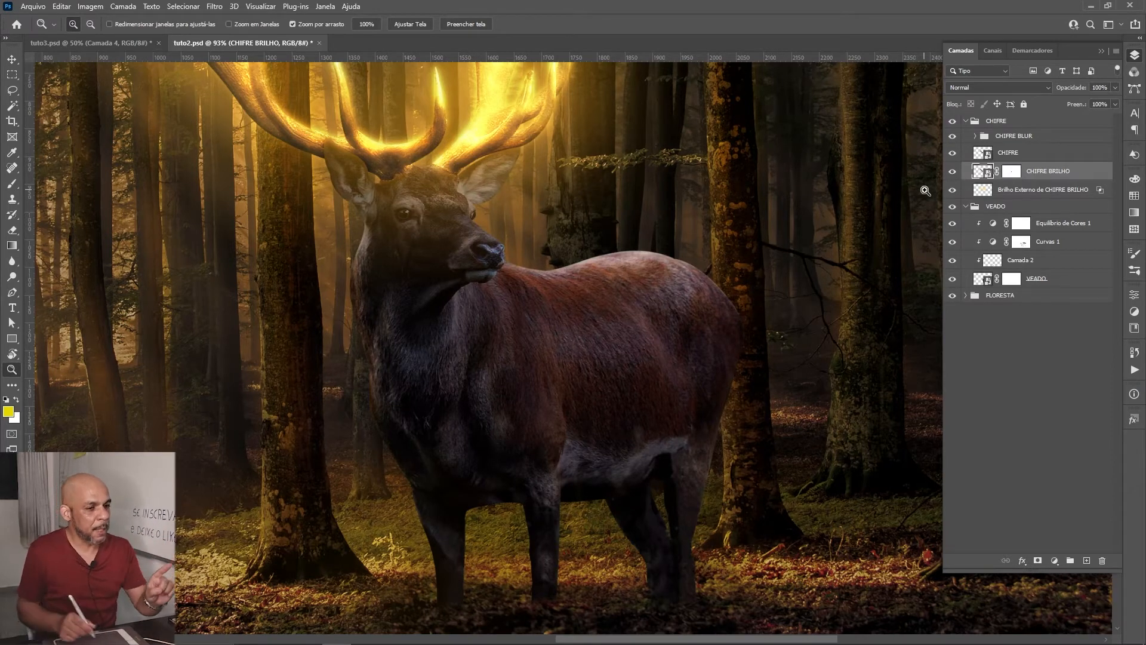
pyautogui.click(953, 190)
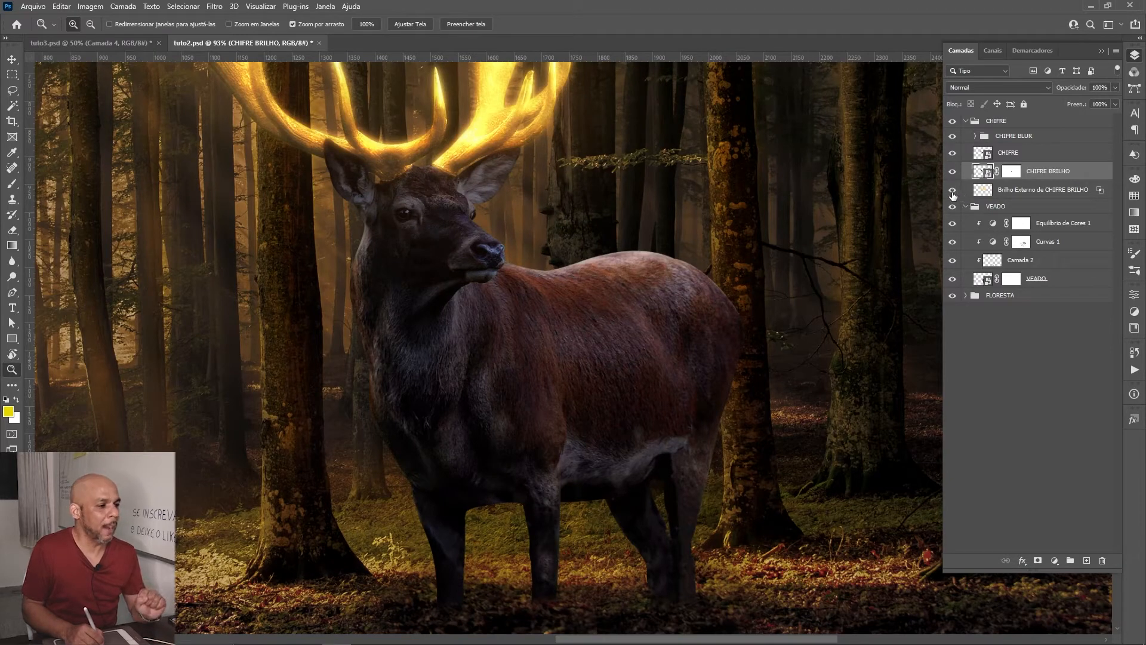
pyautogui.click(953, 191)
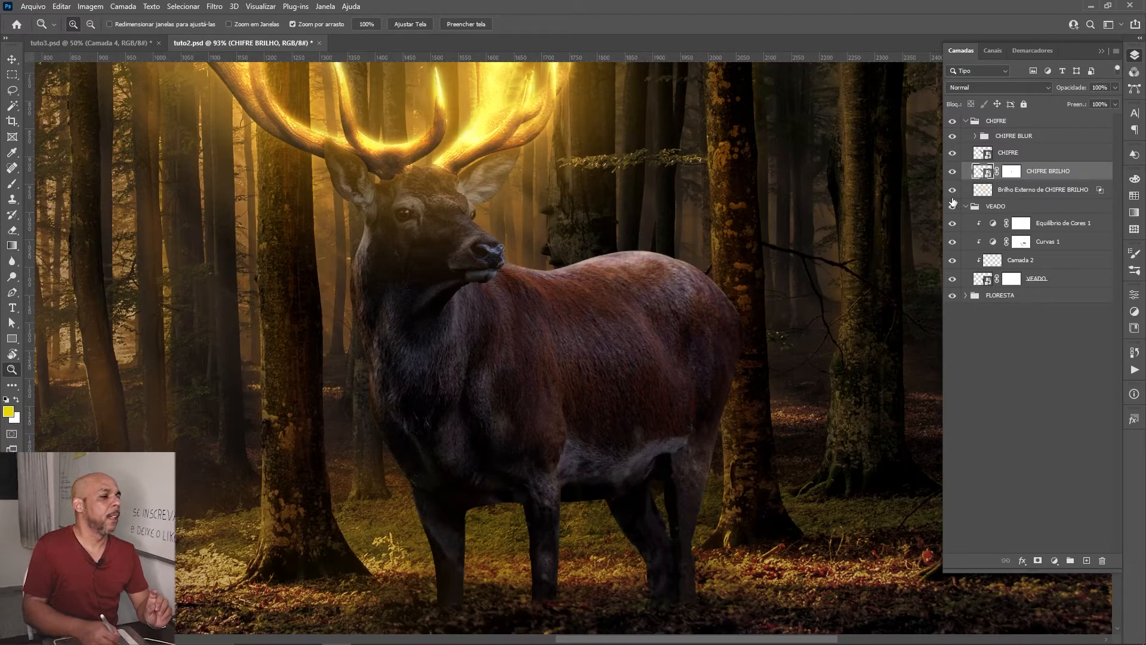
# Step: Add a mask to the Brilho Externo de CHIFRE BRILHO layer and fill the deer's silhouette with black in it
pyautogui.moveTo(443, 231); pyautogui.dragTo(455, 394)
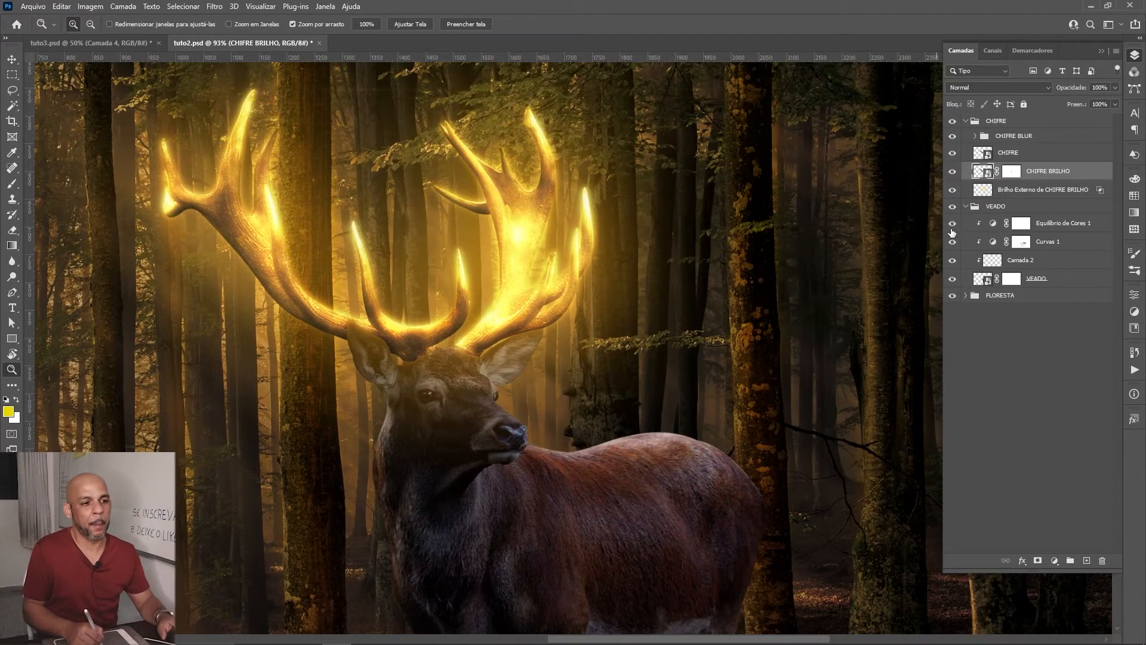
pyautogui.click(1038, 190)
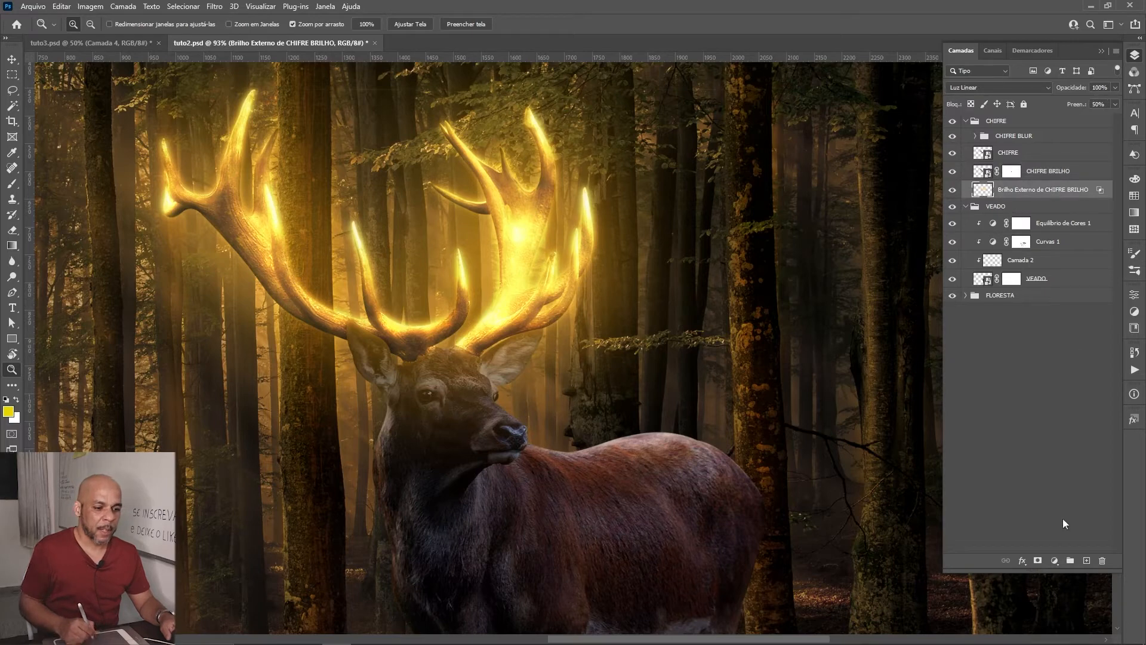
pyautogui.click(1038, 559)
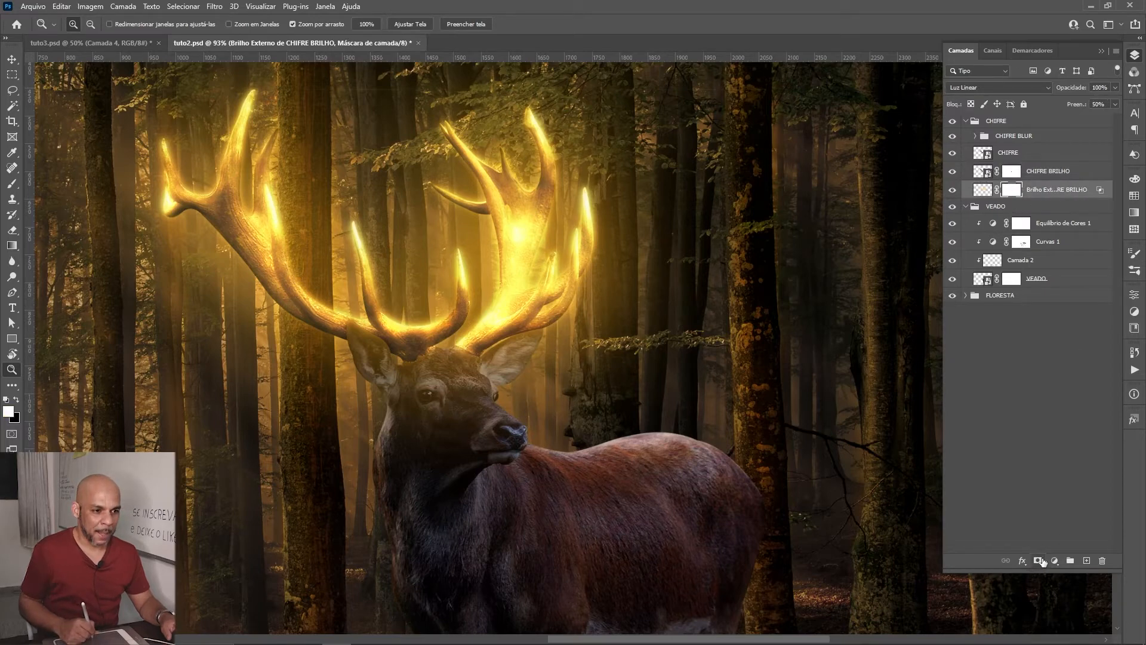
pyautogui.keyDown('ctrl'); pyautogui.click(982, 282); pyautogui.keyUp('ctrl')
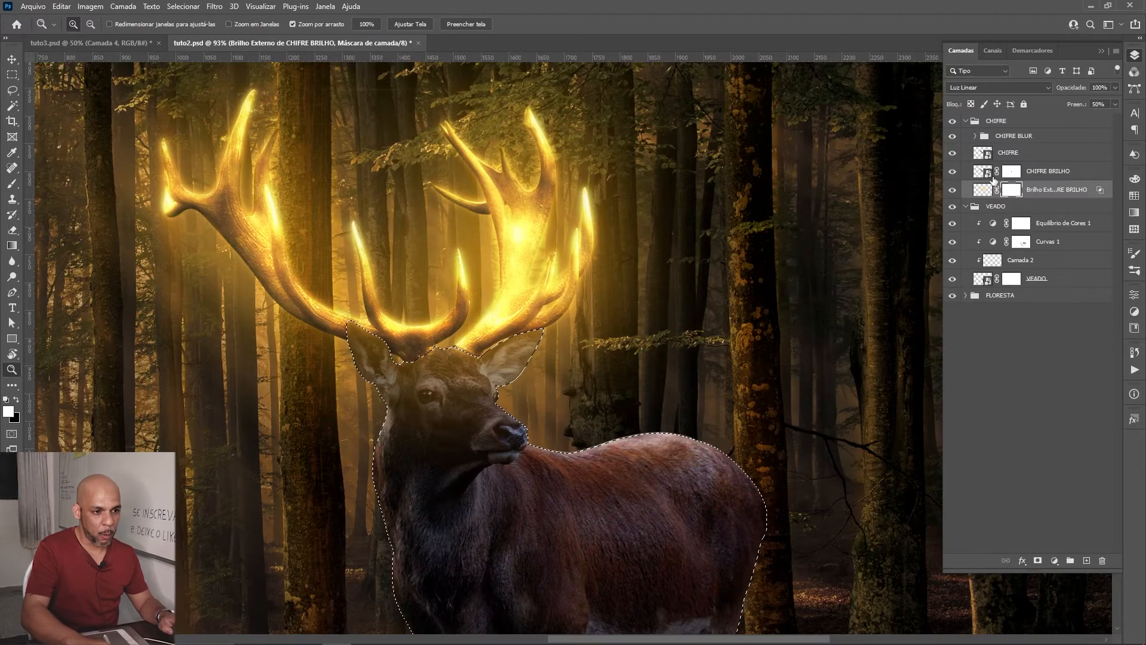
pyautogui.hotkey('ctrl', 'BackSpace')
pyautogui.hotkey('ctrl', 'd')
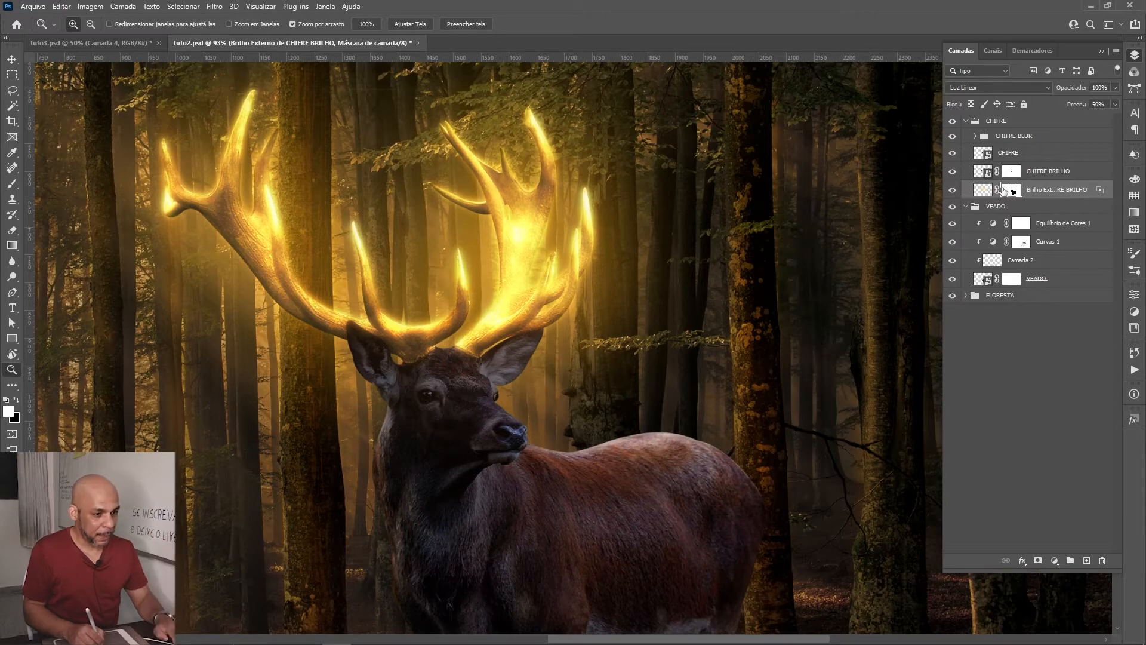
# Step: Paint white over the thin antler outlines in the outer glow layer's mask, using a 90 px brush at 100% opacity
pyautogui.keyDown('alt'); pyautogui.click(1013, 191); pyautogui.keyUp('alt')
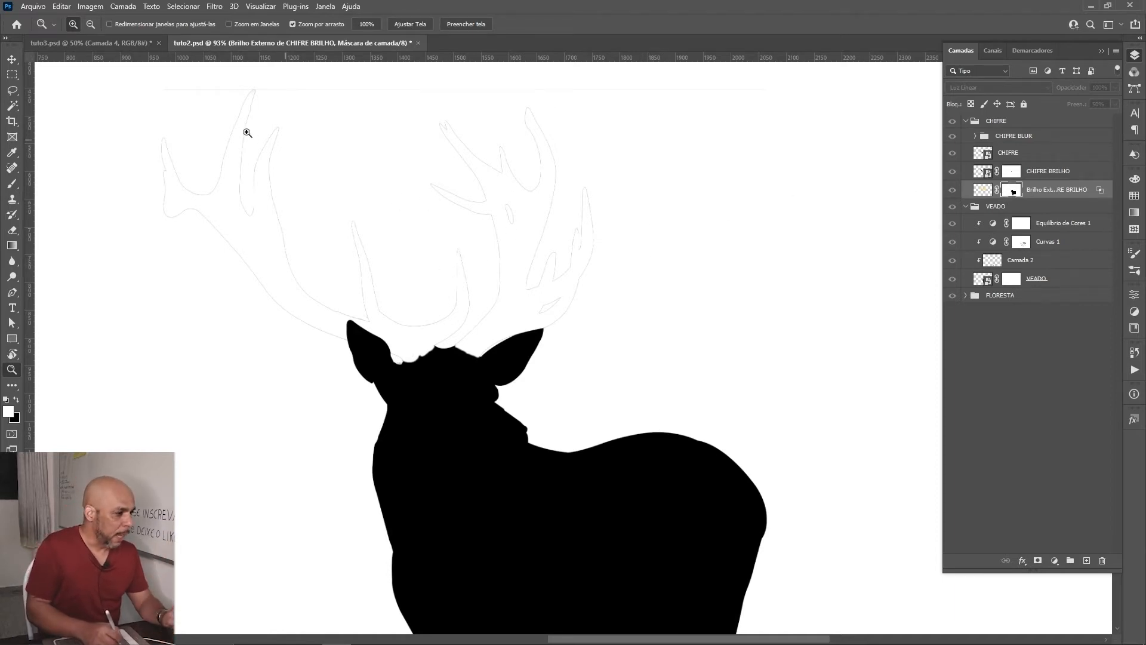
pyautogui.press('b')
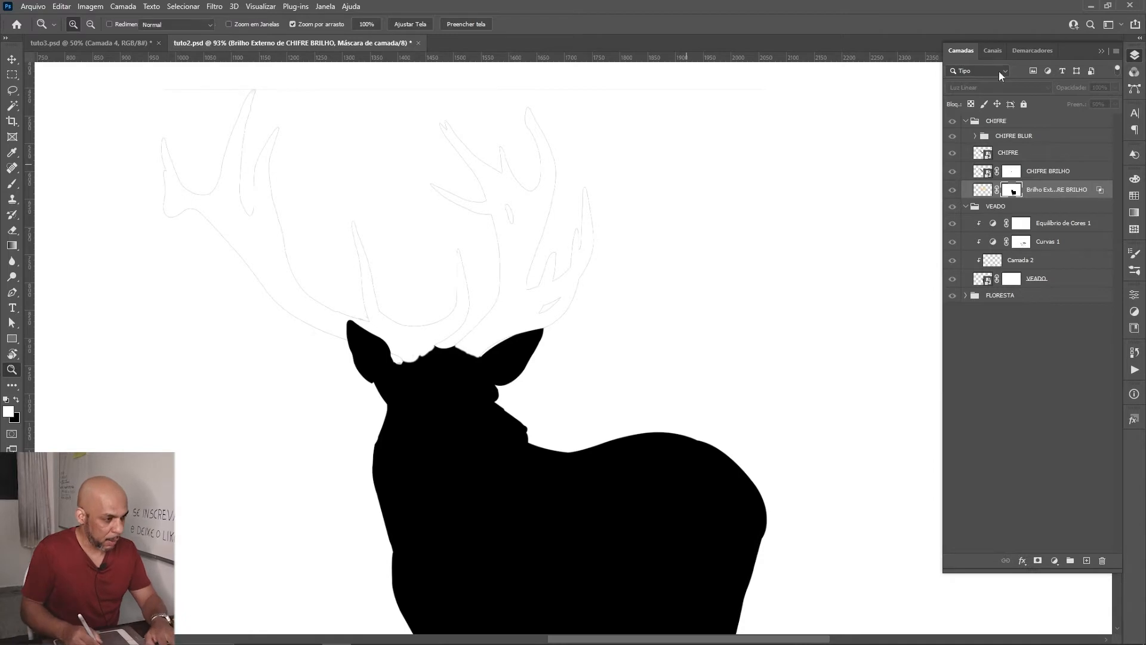
pyautogui.press(']')
pyautogui.press(']')
pyautogui.press(']')
pyautogui.press(']')
pyautogui.press(']')
pyautogui.press(']')
pyautogui.press(']')
pyautogui.press(']')
pyautogui.press(']')
pyautogui.press(']')
pyautogui.press(']')
pyautogui.press(']')
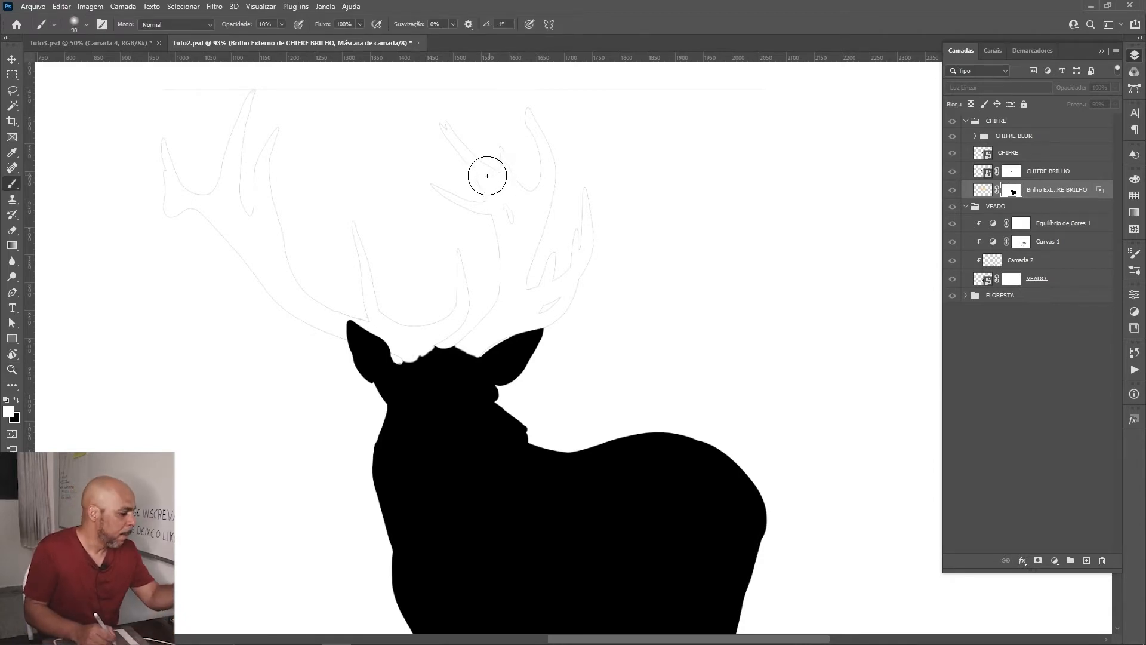
pyautogui.click(280, 24)
pyautogui.moveTo(284, 40); pyautogui.dragTo(383, 36)
pyautogui.click(141, 97)
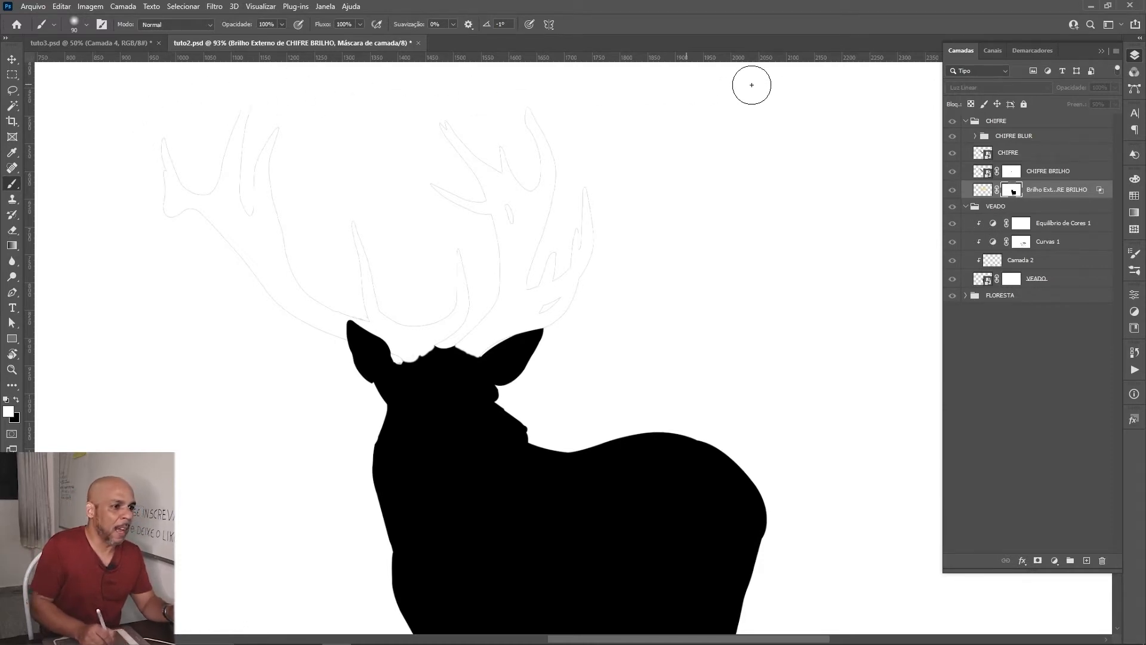
pyautogui.moveTo(543, 141)
pyautogui.mouseDown()
pyautogui.moveTo(489, 131)
pyautogui.moveTo(499, 141)
pyautogui.moveTo(438, 203)
pyautogui.mouseUp()
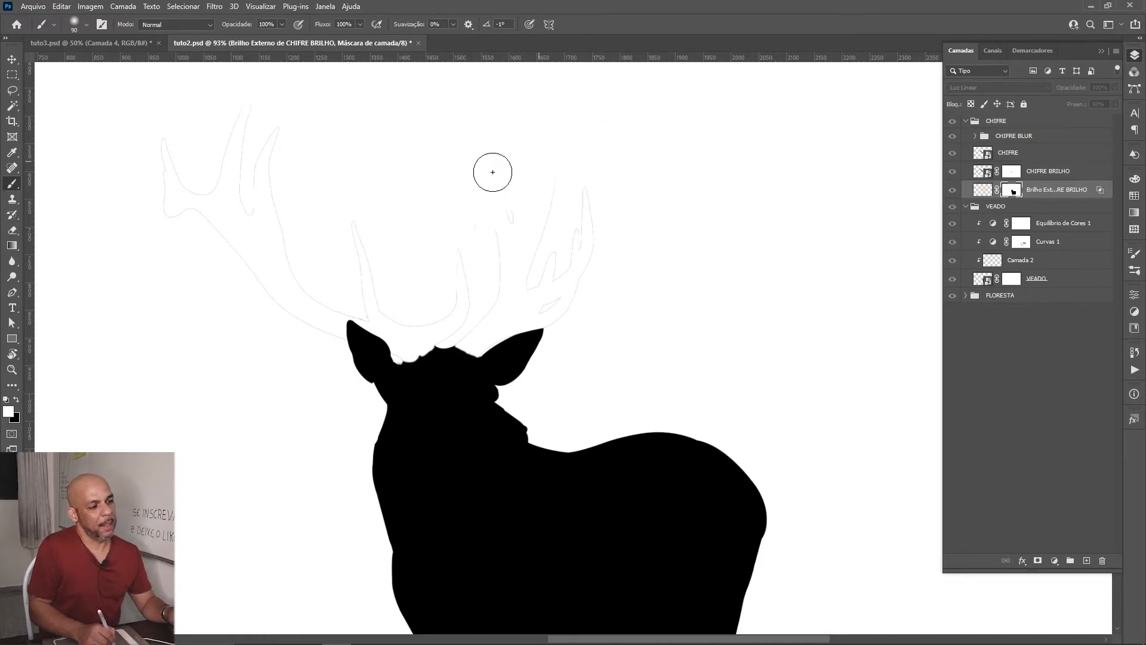
pyautogui.rightClick(507, 157)
pyautogui.moveTo(570, 141); pyautogui.dragTo(691, 137)
pyautogui.moveTo(283, 183)
pyautogui.mouseDown()
pyautogui.moveTo(269, 131)
pyautogui.moveTo(208, 151)
pyautogui.moveTo(145, 218)
pyautogui.moveTo(179, 164)
pyautogui.moveTo(274, 289)
pyautogui.moveTo(279, 270)
pyautogui.moveTo(297, 324)
pyautogui.moveTo(354, 218)
pyautogui.moveTo(384, 245)
pyautogui.moveTo(386, 294)
pyautogui.moveTo(375, 299)
pyautogui.moveTo(466, 296)
pyautogui.moveTo(459, 319)
pyautogui.moveTo(479, 265)
pyautogui.moveTo(517, 241)
pyautogui.moveTo(567, 312)
pyautogui.moveTo(552, 298)
pyautogui.moveTo(567, 275)
pyautogui.moveTo(566, 196)
pyautogui.moveTo(583, 208)
pyautogui.moveTo(345, 268)
pyautogui.moveTo(338, 303)
pyautogui.moveTo(328, 291)
pyautogui.moveTo(353, 265)
pyautogui.moveTo(364, 291)
pyautogui.moveTo(351, 293)
pyautogui.moveTo(371, 286)
pyautogui.moveTo(342, 302)
pyautogui.moveTo(322, 344)
pyautogui.moveTo(279, 356)
pyautogui.moveTo(305, 358)
pyautogui.mouseUp()
pyautogui.hotkey('ctrl', '2')
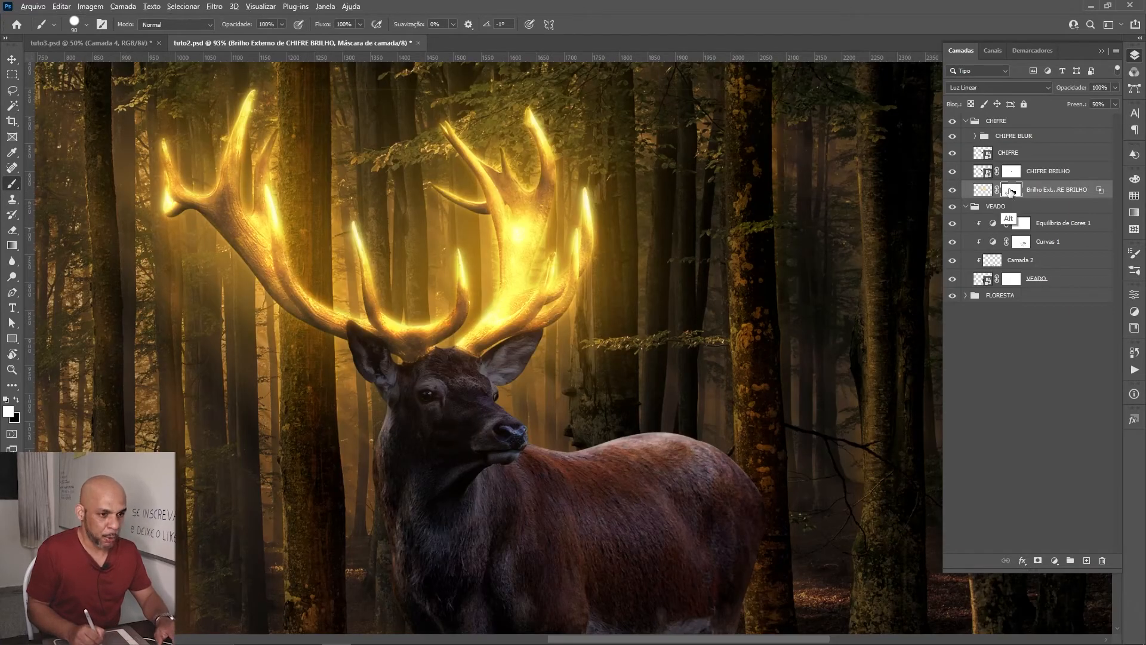
# Step: Clean up the remaining outline traces around the deer's head in the glow mask with a 9 px white brush
pyautogui.keyDown('alt'); pyautogui.click(1013, 192); pyautogui.keyUp('alt')
pyautogui.press('[')
pyautogui.press('[')
pyautogui.press('[')
pyautogui.press('[')
pyautogui.press('[')
pyautogui.press('[')
pyautogui.press('[')
pyautogui.press('[')
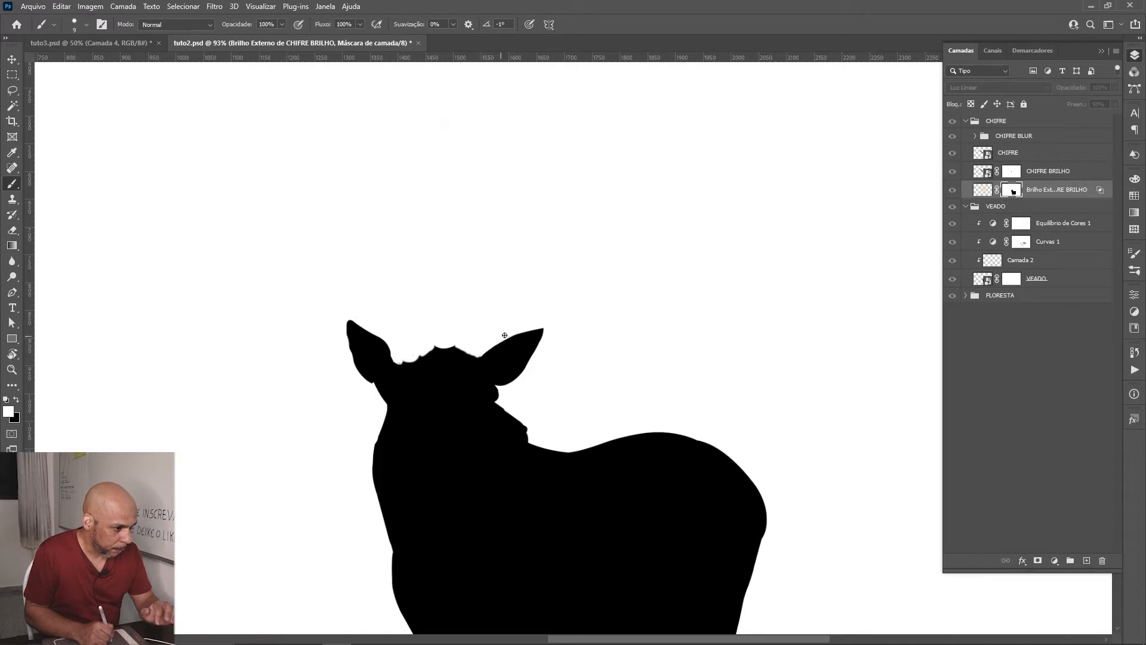
# Step: Check the glow mask against the VEADO layer's outline, and toggle the mask off and on to compare the image
pyautogui.keyDown('ctrl'); pyautogui.click(982, 280); pyautogui.keyUp('ctrl')
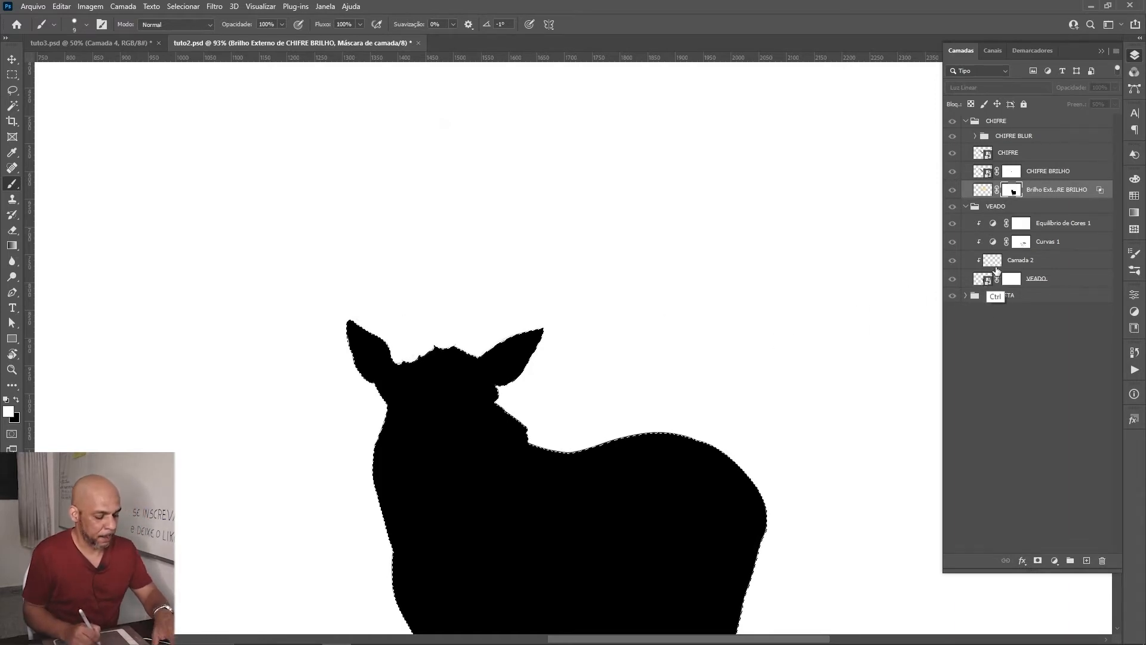
pyautogui.click(982, 190)
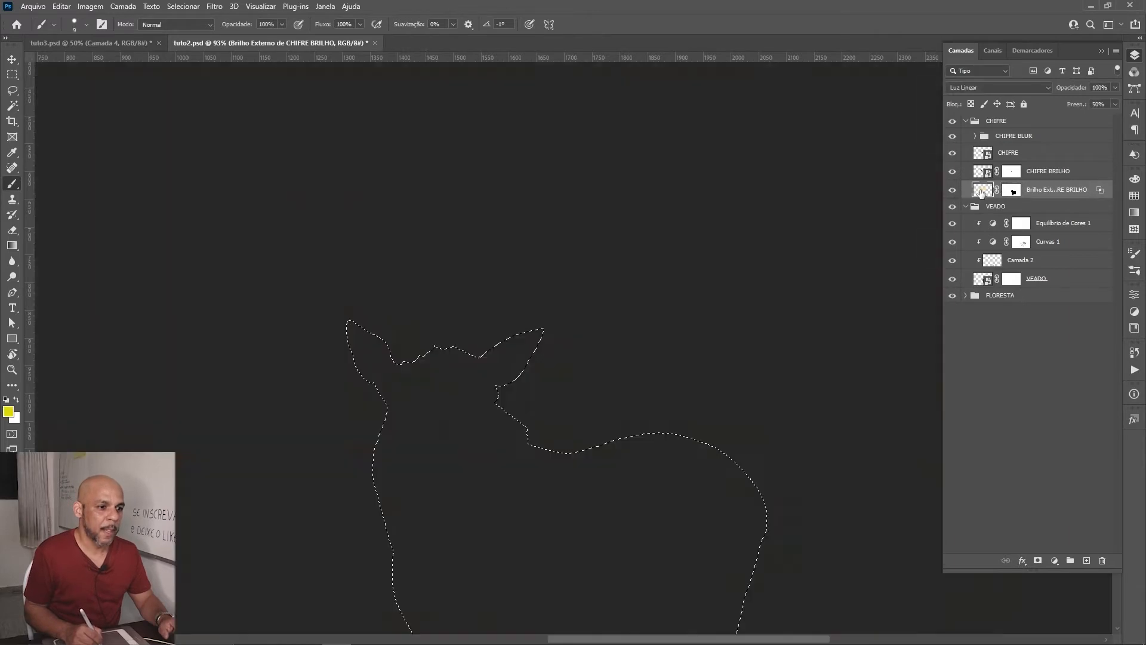
pyautogui.hotkey('ctrl', 'd')
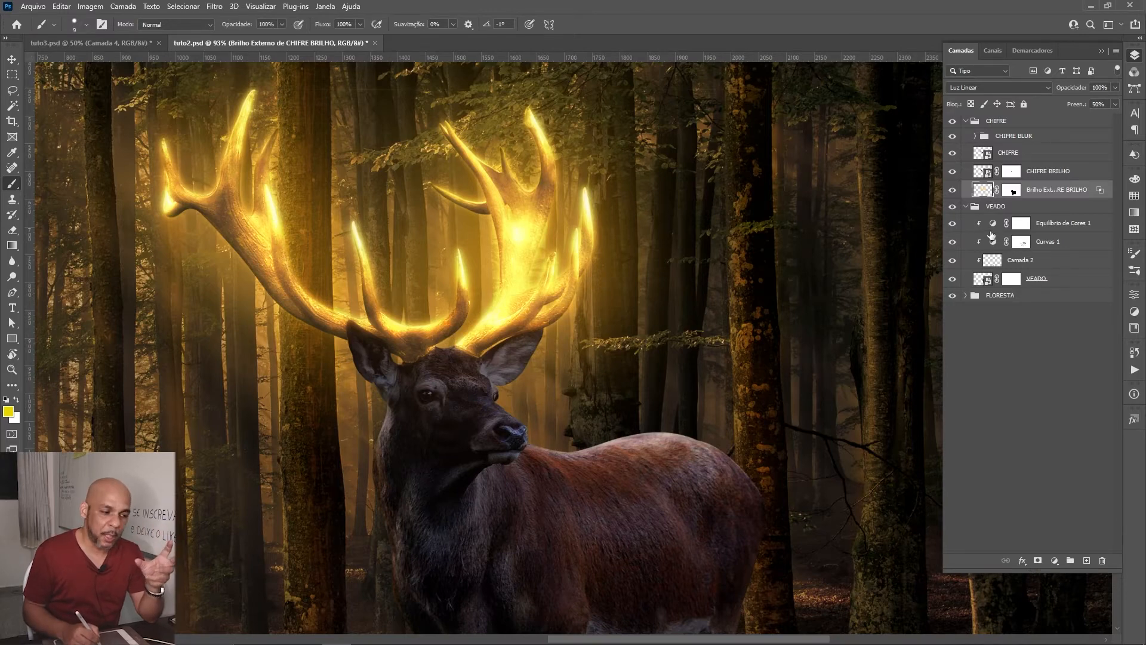
pyautogui.keyDown('shift'); pyautogui.click(1012, 190); pyautogui.keyUp('shift')
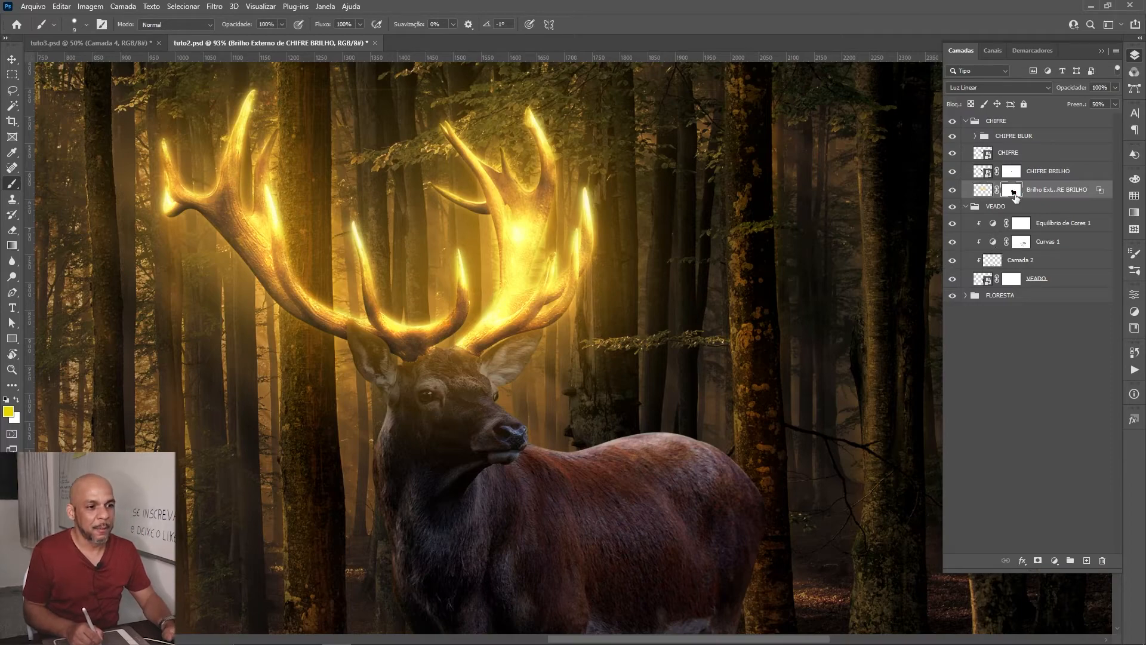
pyautogui.keyDown('shift'); pyautogui.click(1013, 191); pyautogui.keyUp('shift')
# Step: Set the brush opacity to 20% for painting on the Brilho Externo layer's mask around the deer's head
pyautogui.press('z')
pyautogui.moveTo(487, 383); pyautogui.dragTo(487, 383)
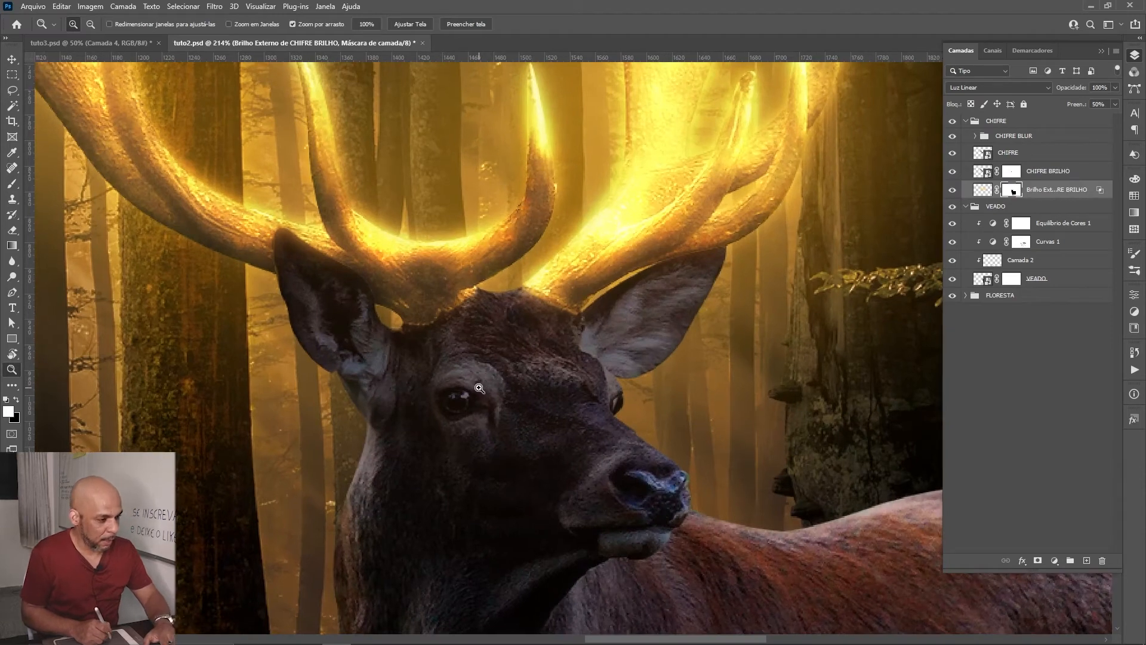
pyautogui.press('b')
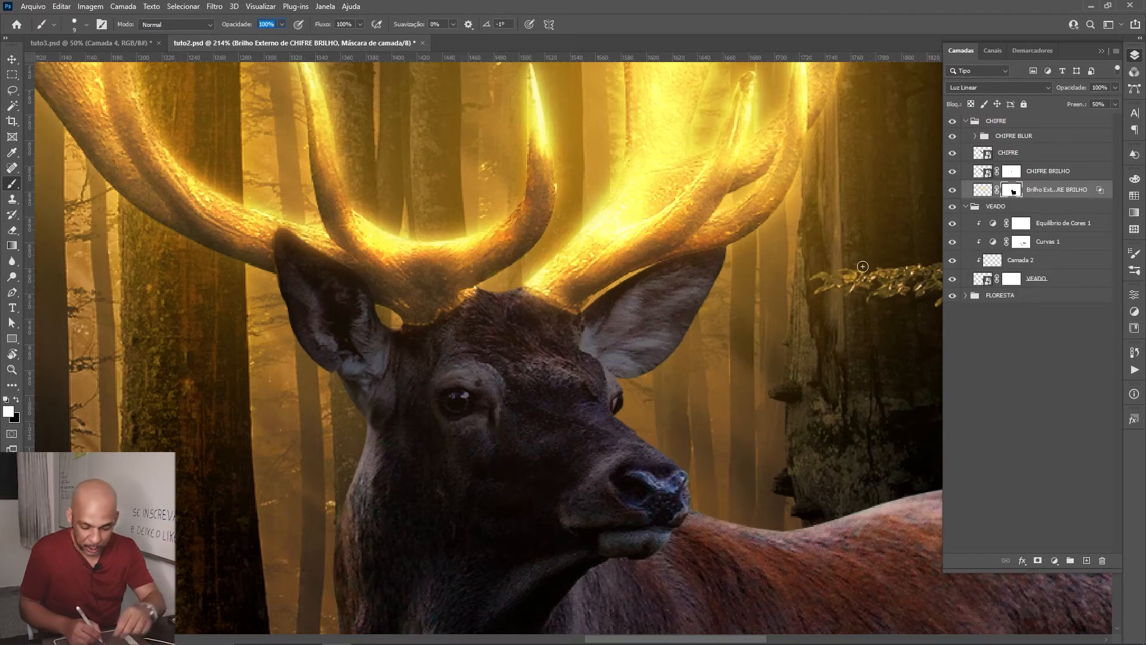
pyautogui.write('2')
pyautogui.press('Return')
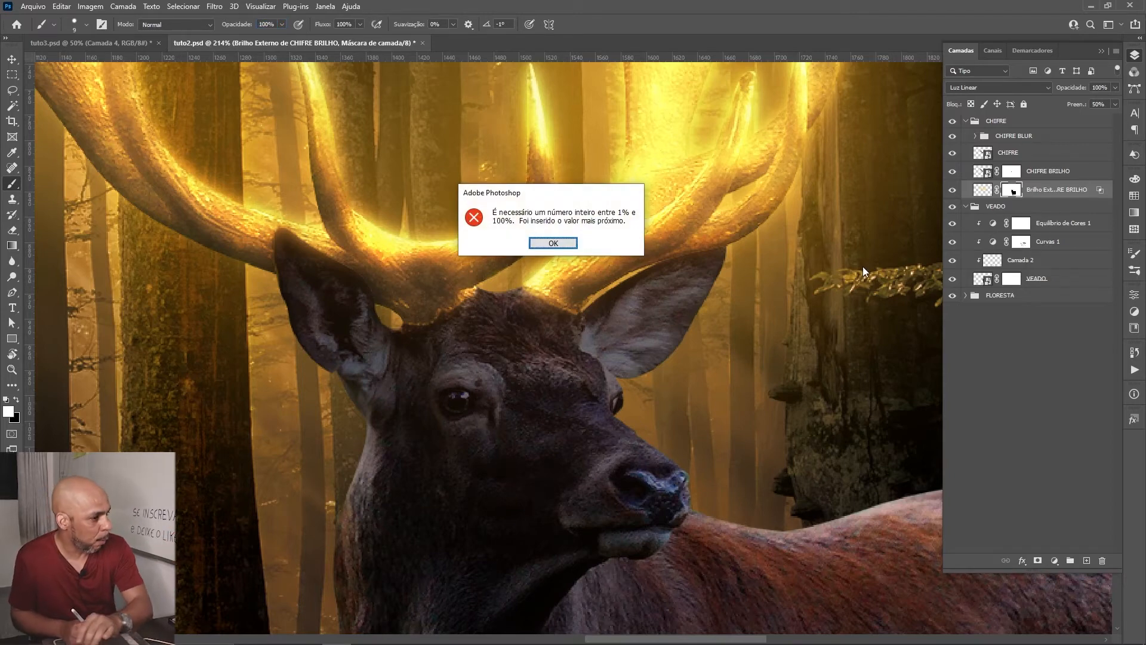
pyautogui.press('Return')
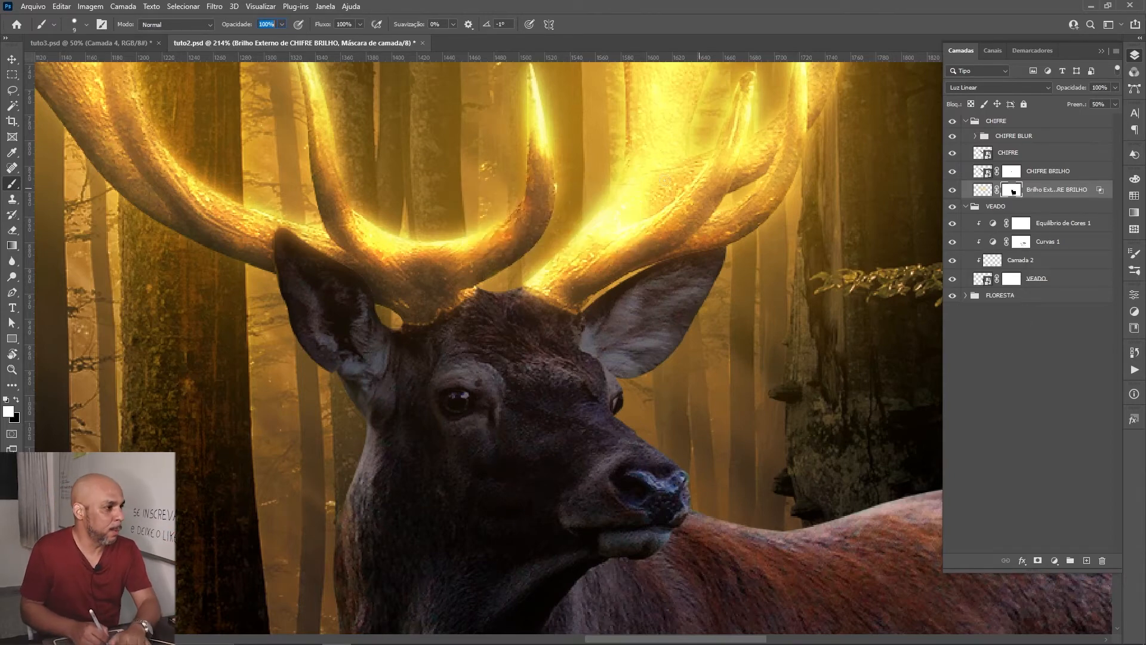
pyautogui.write('20')
pyautogui.press('Return')
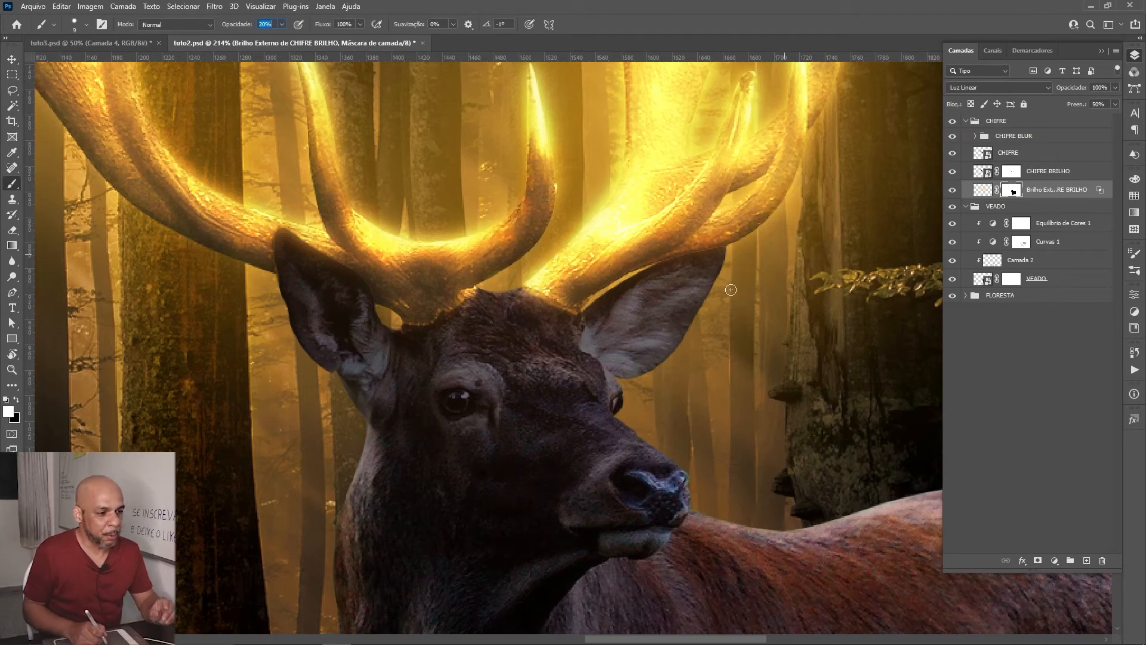
pyautogui.click(12, 59)
pyautogui.press('b')
pyautogui.rightClick(666, 193)
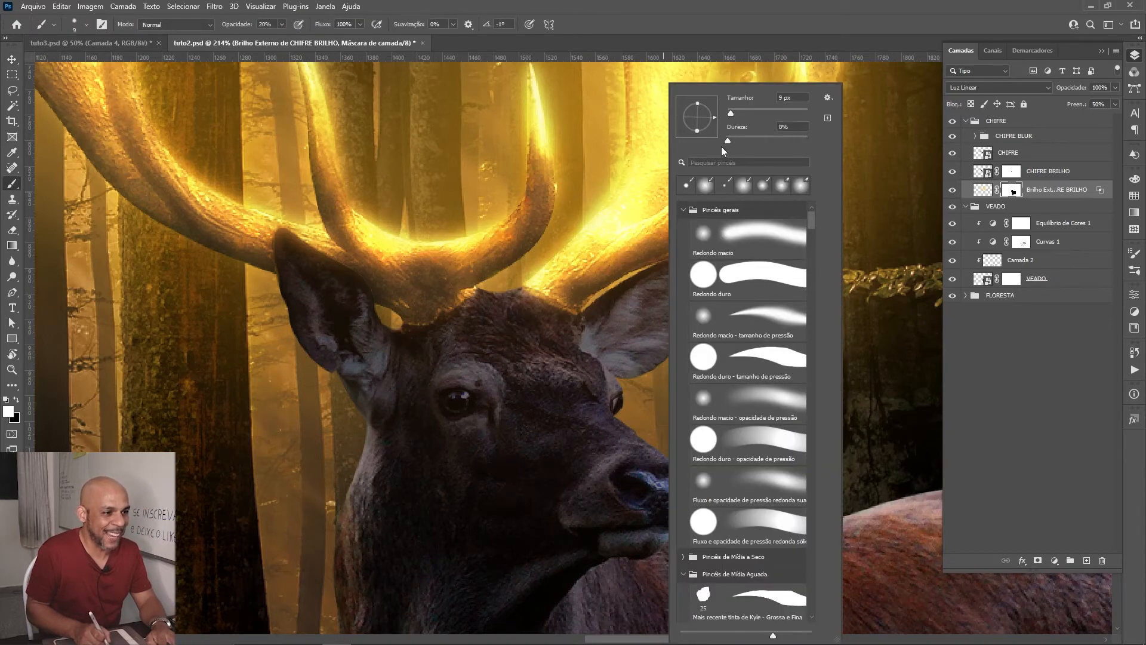
pyautogui.click(846, 48)
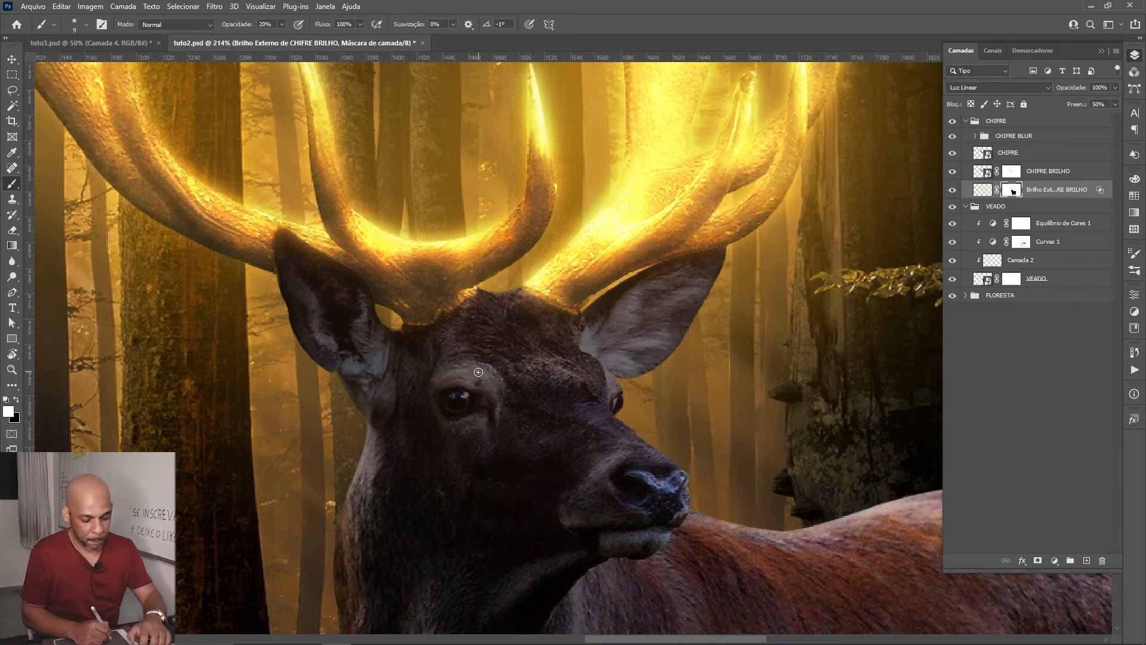
# Step: Paint white in the outer glow mask over the fur at the base of the antlers with a 30 px brush
pyautogui.press(']')
pyautogui.press(']')
pyautogui.press(']')
pyautogui.press(']')
pyautogui.press(']')
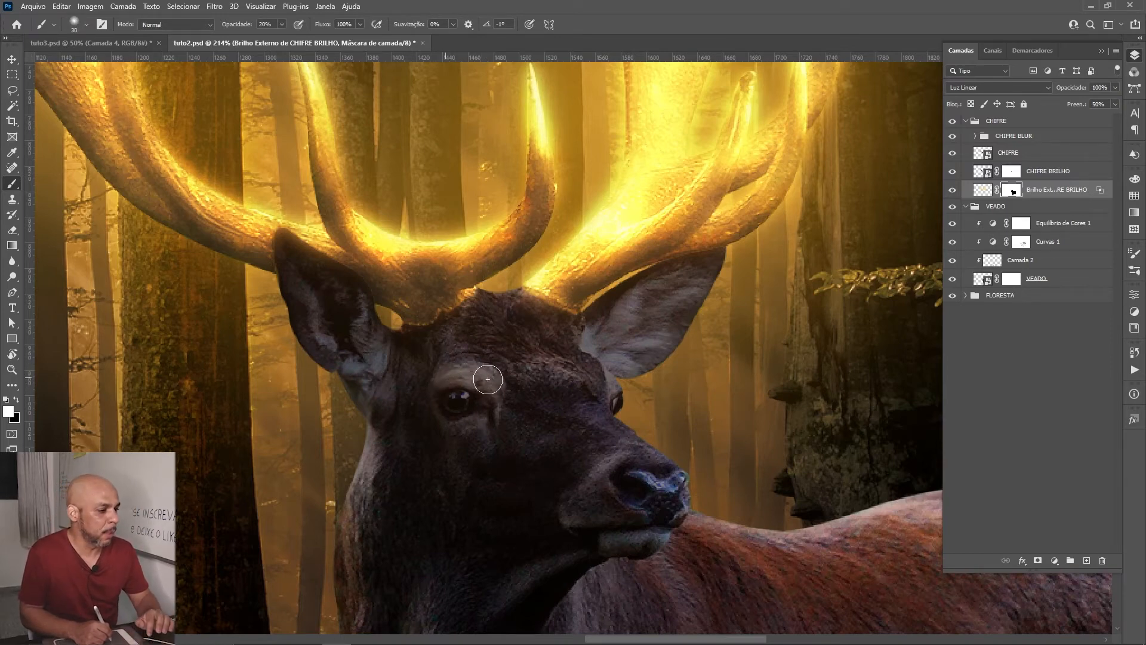
pyautogui.moveTo(446, 325)
pyautogui.mouseDown()
pyautogui.moveTo(417, 323)
pyautogui.moveTo(484, 291)
pyautogui.moveTo(476, 305)
pyautogui.moveTo(487, 289)
pyautogui.moveTo(422, 332)
pyautogui.moveTo(465, 305)
pyautogui.mouseUp()
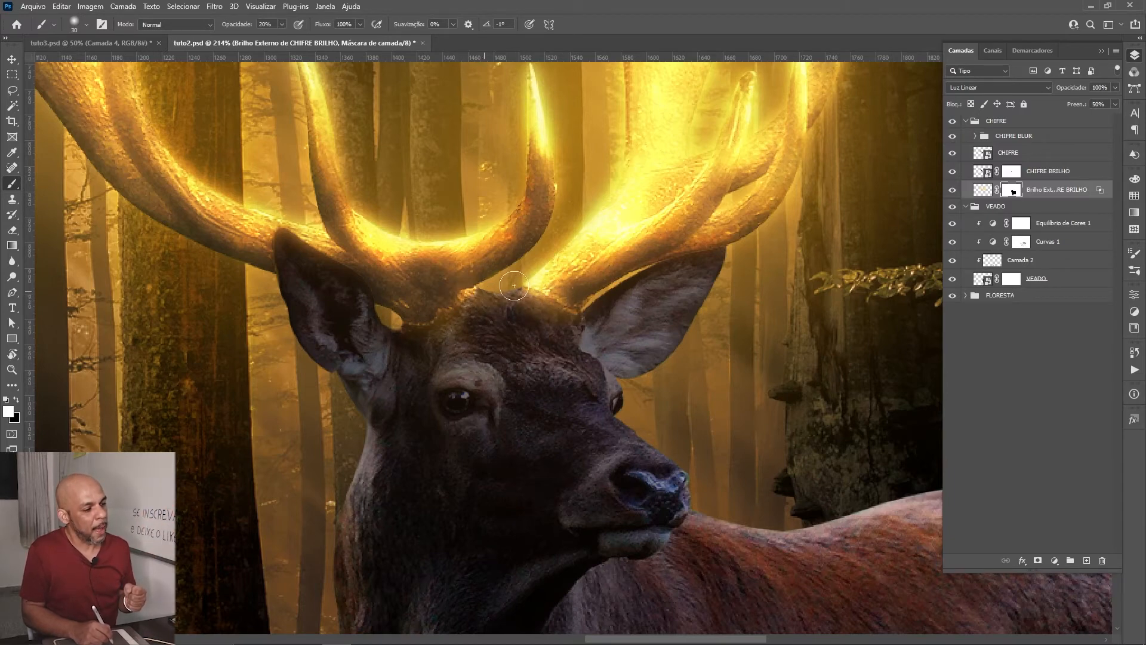
# Step: Paint white in the glow mask along the antler bases with a 15 px brush and over the forehead and brow at 30 px
pyautogui.press('[')
pyautogui.press('[')
pyautogui.press('[')
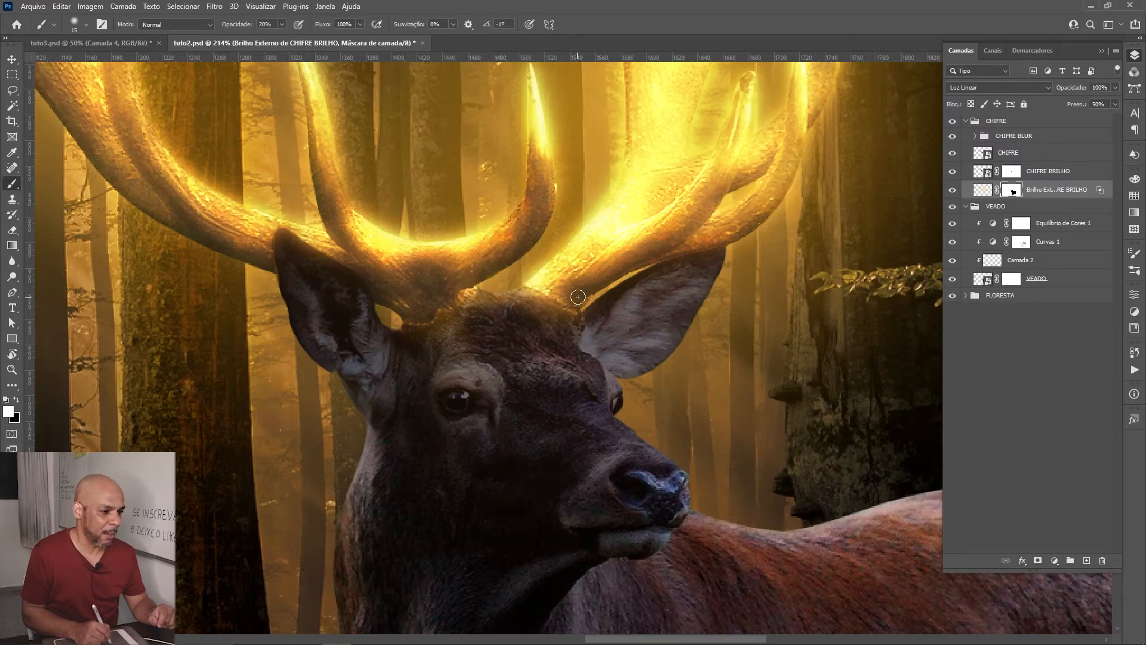
pyautogui.press(']')
pyautogui.press(']')
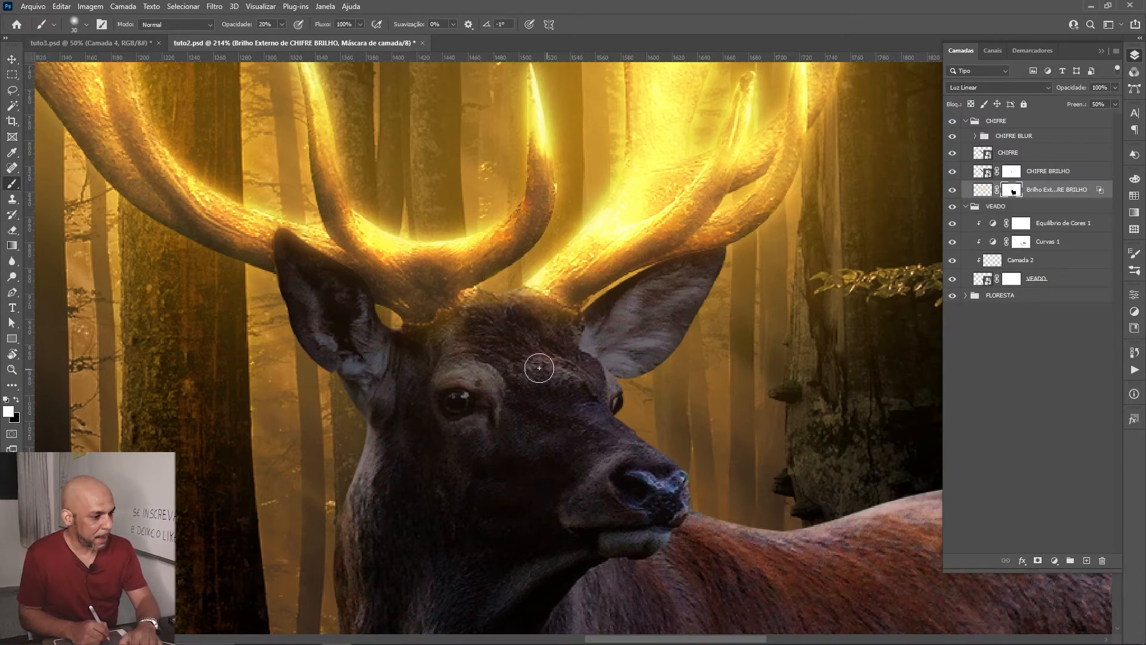
pyautogui.moveTo(520, 364)
pyautogui.mouseDown()
pyautogui.moveTo(561, 368)
pyautogui.moveTo(506, 355)
pyautogui.moveTo(464, 323)
pyautogui.moveTo(500, 356)
pyautogui.moveTo(489, 375)
pyautogui.moveTo(458, 365)
pyautogui.moveTo(437, 379)
pyautogui.moveTo(475, 374)
pyautogui.mouseUp()
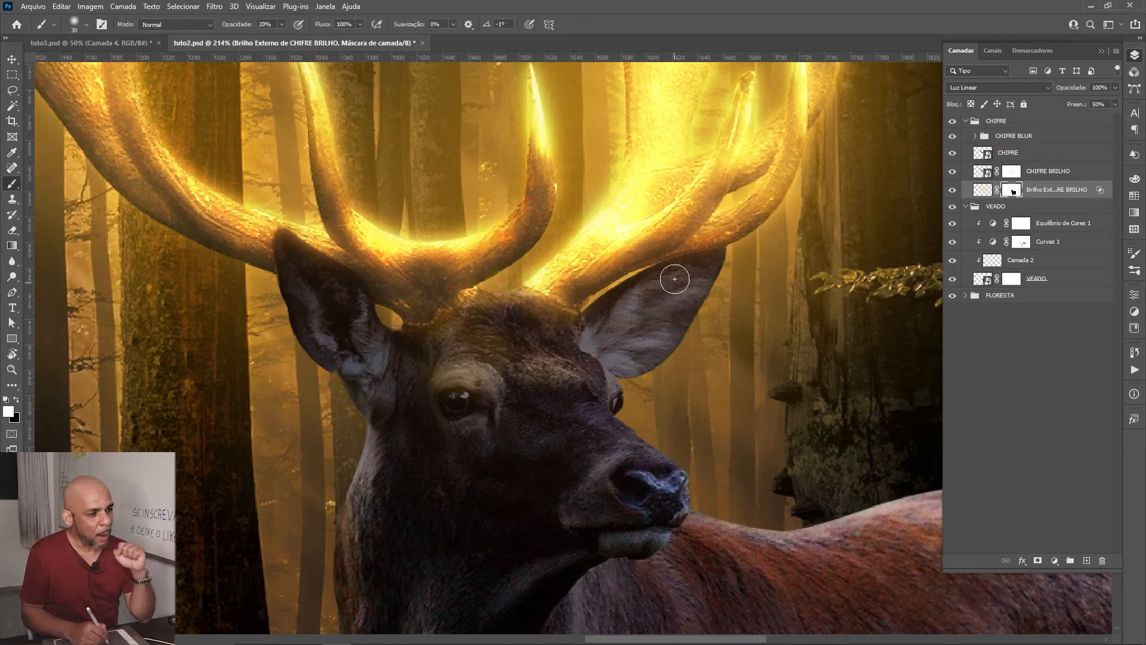
# Step: Compare the image with the glow mask off and on, and paint white over the ears with a 15 px brush
pyautogui.press('[')
pyautogui.press('[')
pyautogui.press('[')
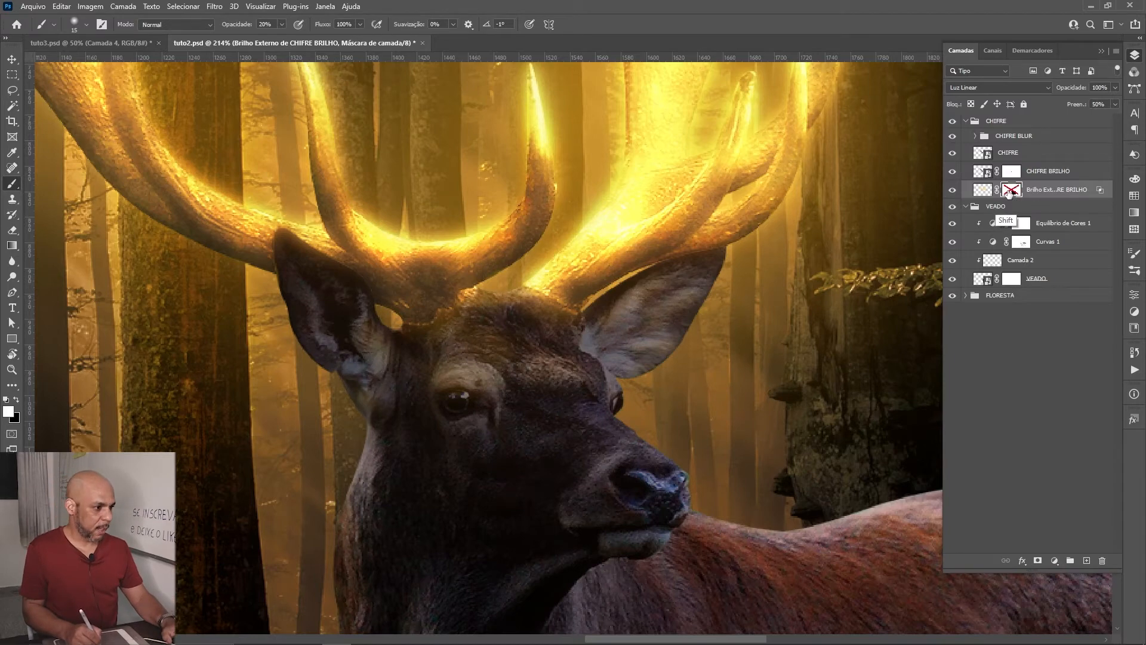
pyautogui.keyDown('shift'); pyautogui.click(1013, 192); pyautogui.keyUp('shift')
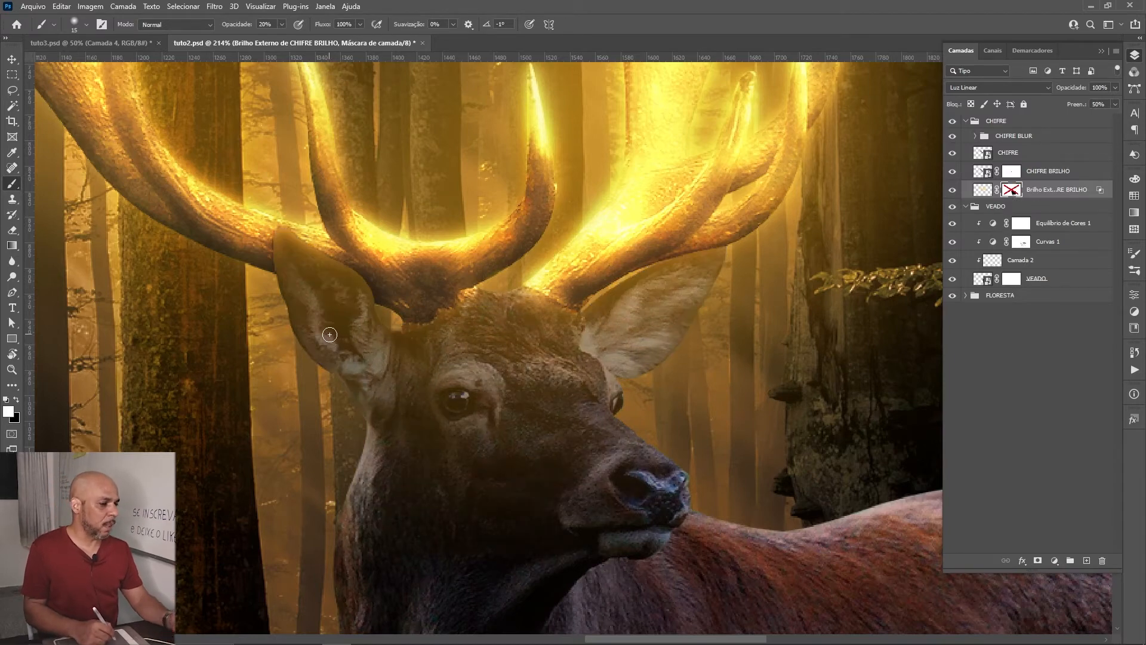
pyautogui.keyDown('shift'); pyautogui.click(1013, 191); pyautogui.keyUp('shift')
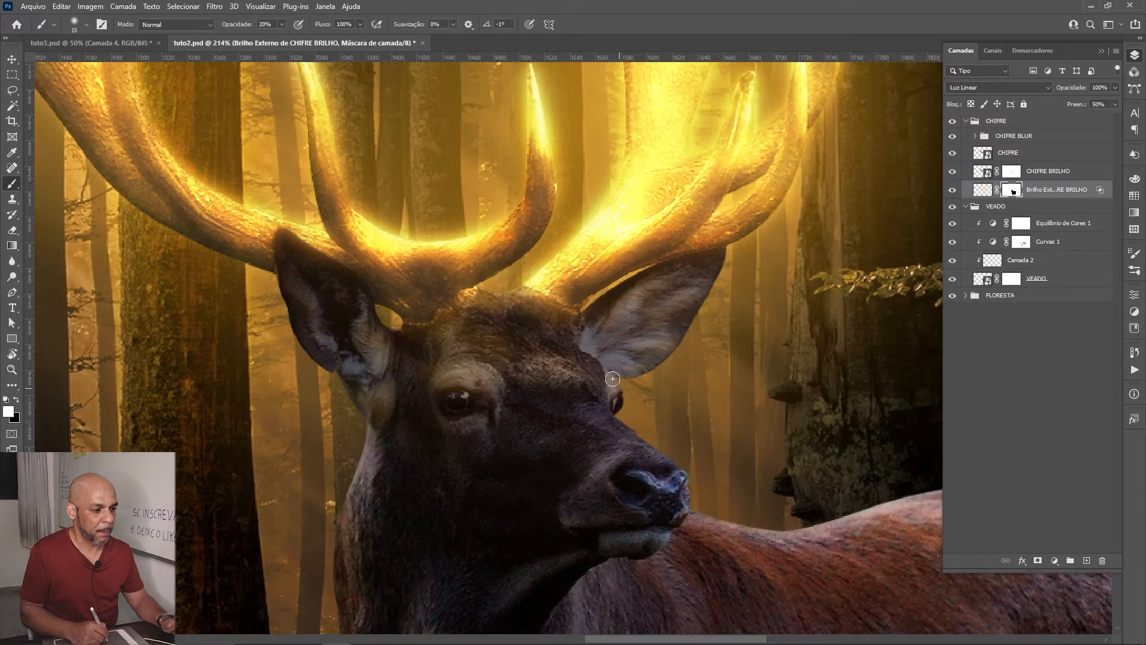
# Step: Paint white over the forehead in the glow mask with a 40 px brush, and compare the whole image with the mask off and on
pyautogui.press(']')
pyautogui.press(']')
pyautogui.press(']')
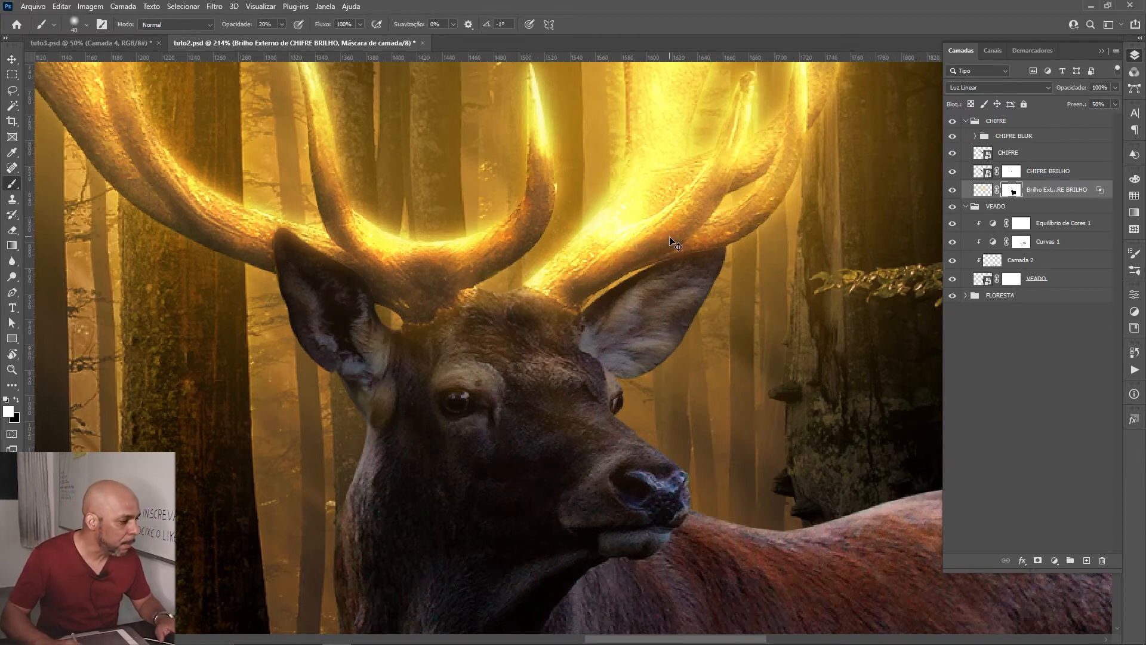
pyautogui.hotkey('ctrl', '0')
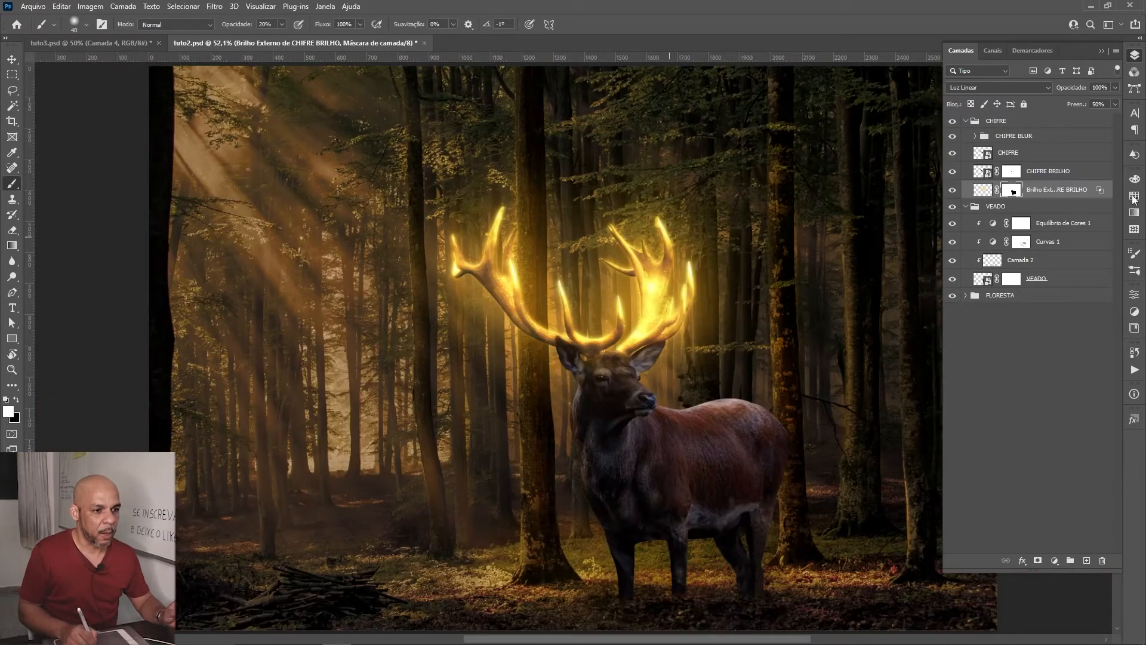
pyautogui.keyDown('shift'); pyautogui.click(1013, 191); pyautogui.keyUp('shift')
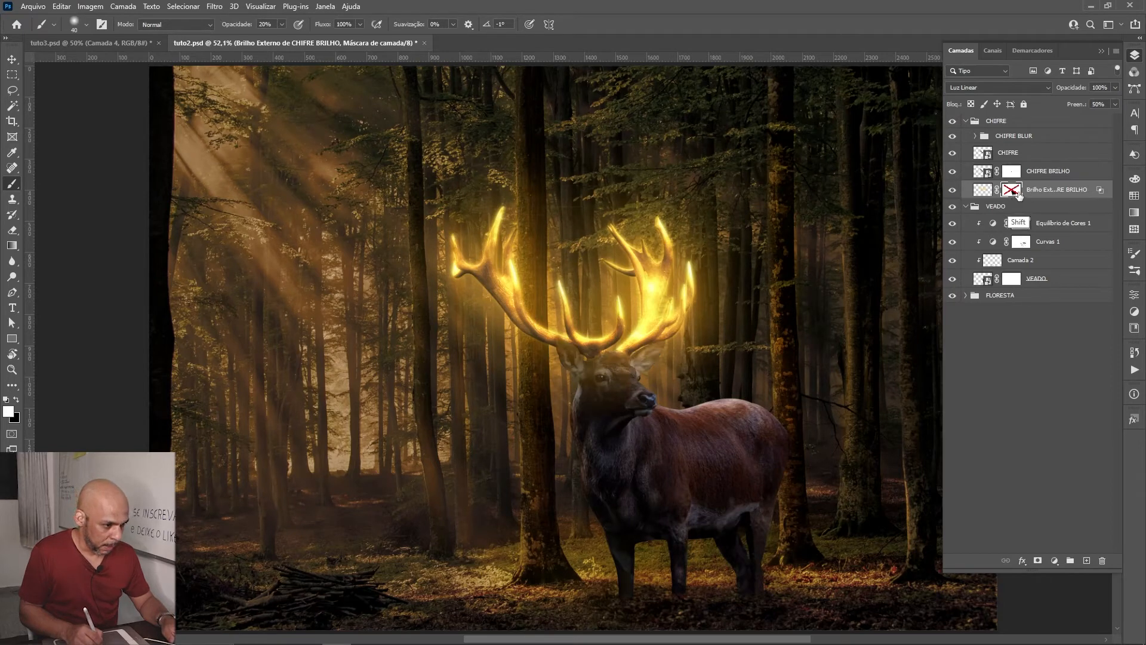
pyautogui.keyDown('shift'); pyautogui.click(1014, 191); pyautogui.keyUp('shift')
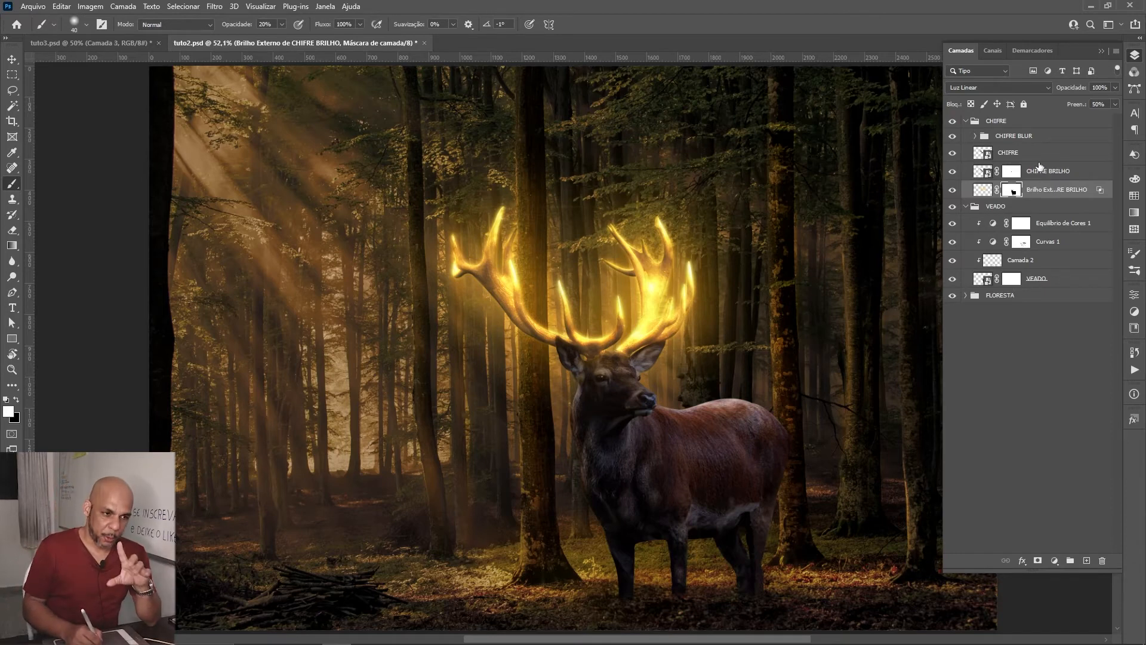
# Step: Collapse the CHIFRE group and add a new layer above Equilíbrio de Cores 1, clipped to the VEADO layer
pyautogui.click(966, 122)
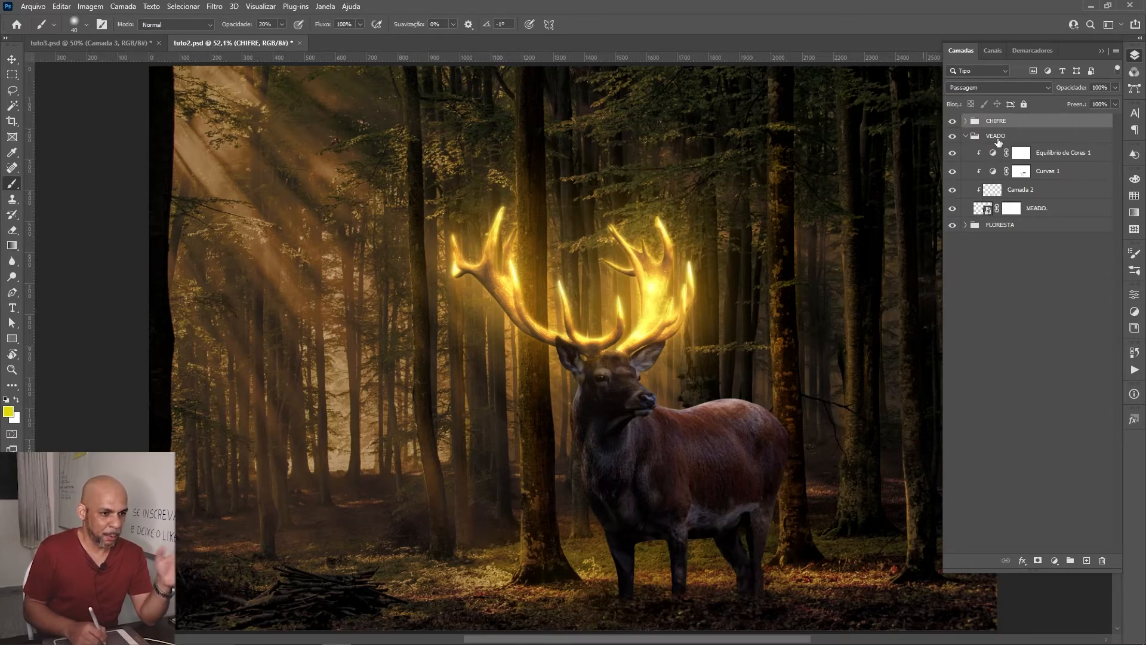
pyautogui.click(1055, 158)
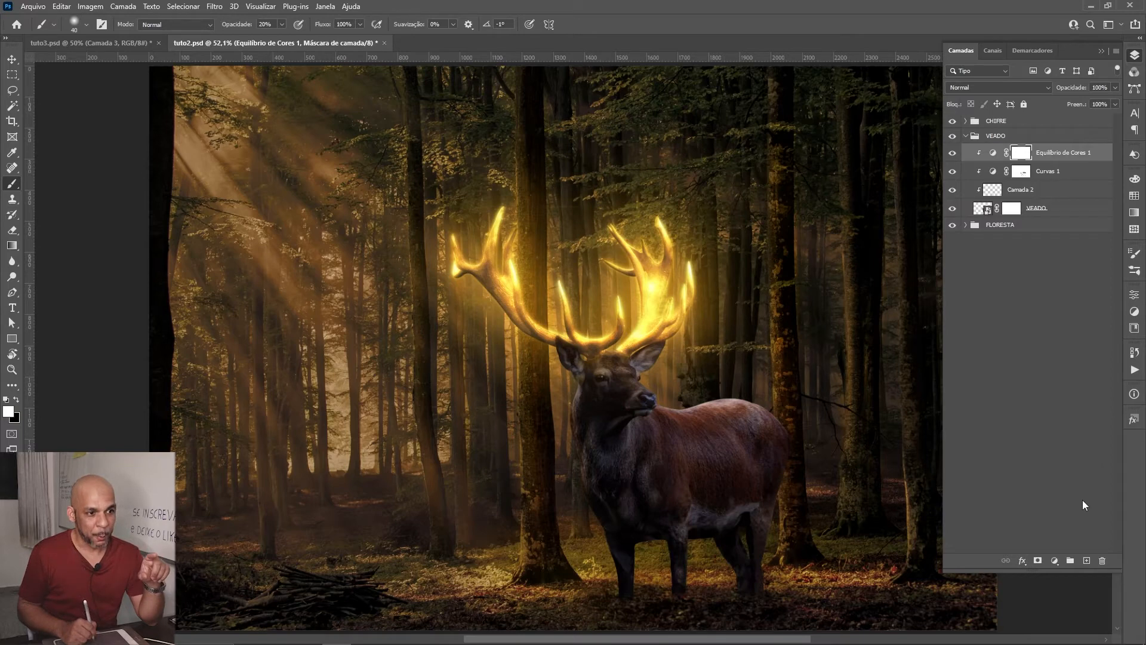
pyautogui.click(1087, 561)
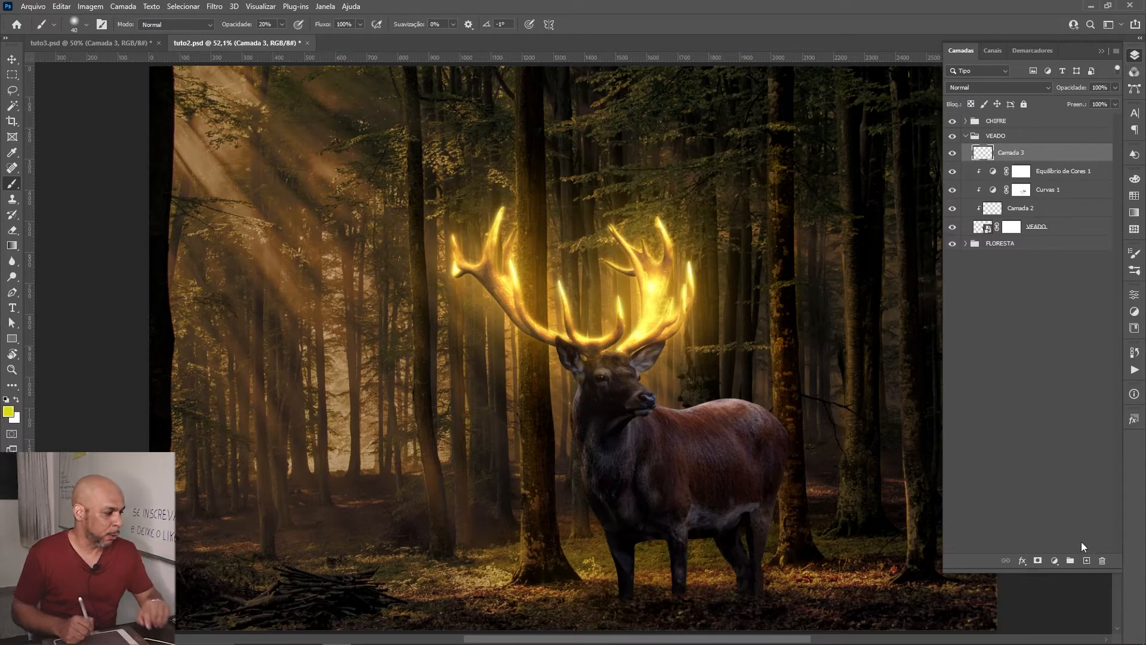
pyautogui.hotkey('ctrl', 'alt', 'g')
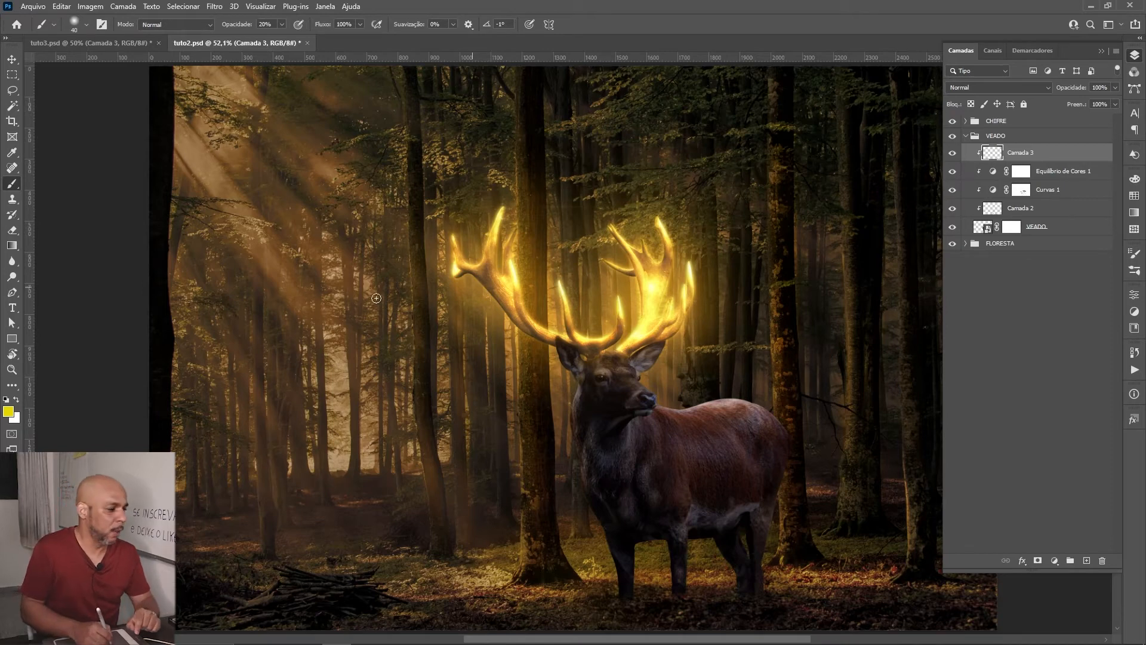
# Step: Check the value of the yellow foreground colour in the colour picker
pyautogui.click(8, 411)
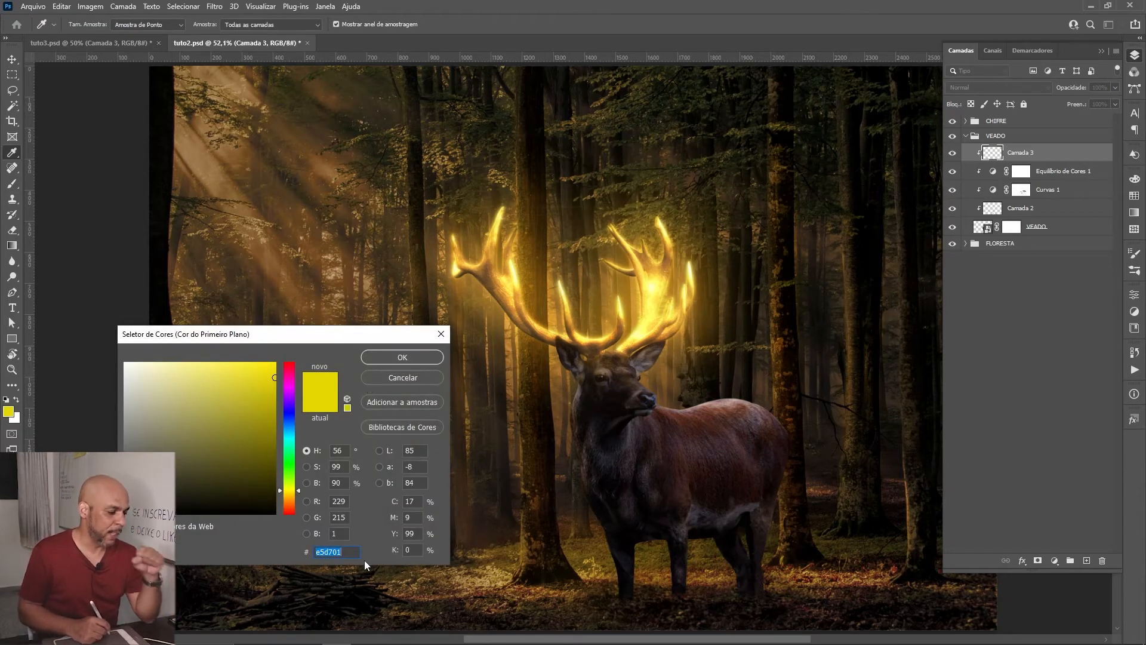
pyautogui.click(413, 375)
pyautogui.press('b')
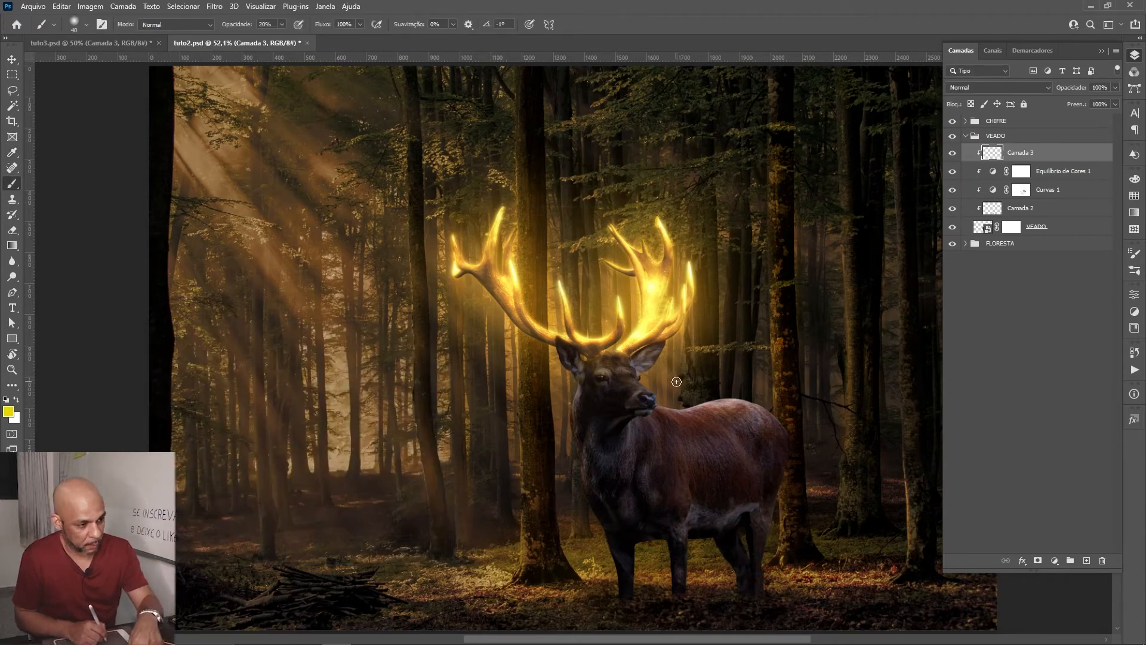
# Step: Set Camada 3's blend mode to Luz Indireta and paint yellow light over the deer's back and muzzle with a 200 px brush
pyautogui.press(']')
pyautogui.press(']')
pyautogui.press(']')
pyautogui.press(']')
pyautogui.press(']')
pyautogui.press(']')
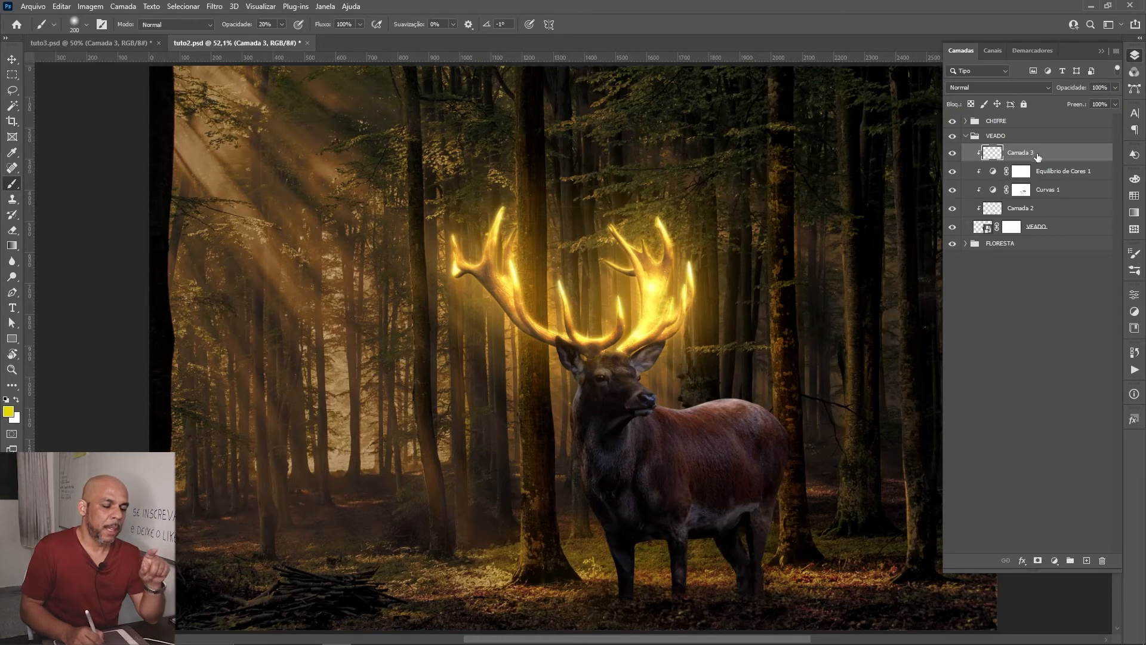
pyautogui.click(1029, 87)
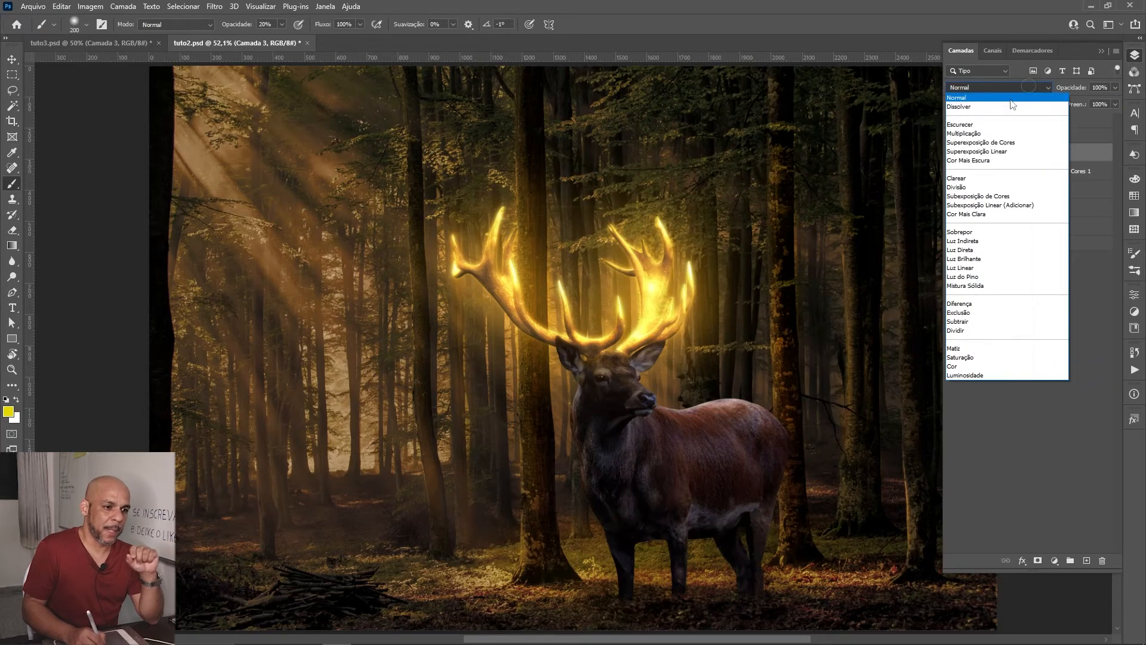
pyautogui.click(977, 241)
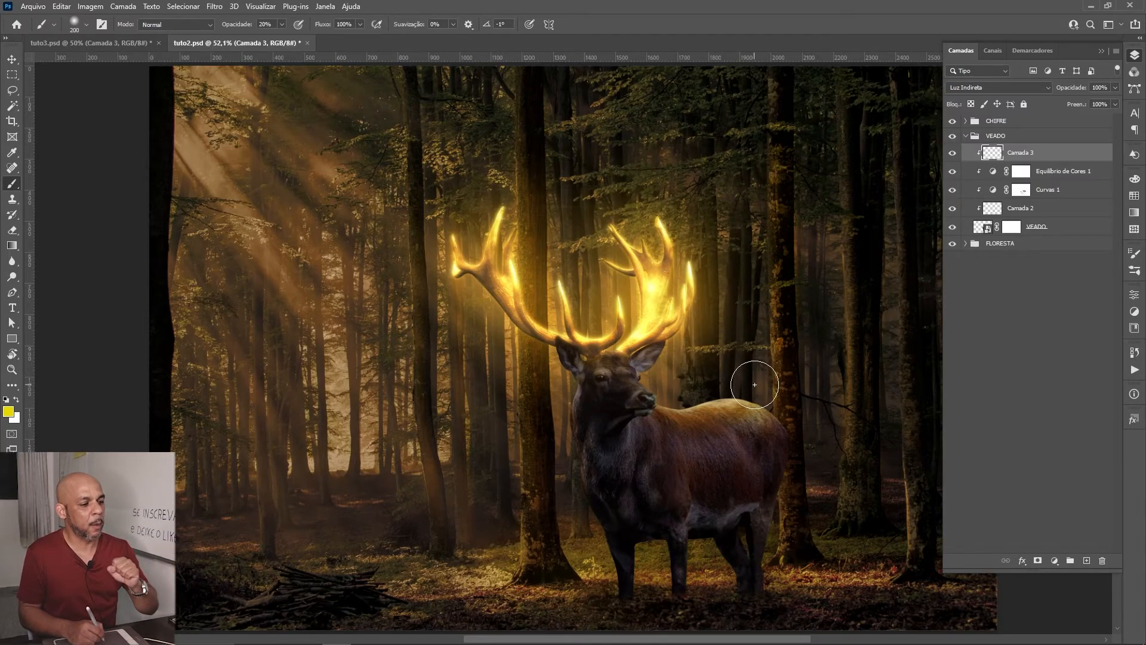
# Step: Paint yellow light down the front edge of the deer's neck and chest on Camada 3, reducing the brush to 90 px
pyautogui.hotkey('ctrl', '+')
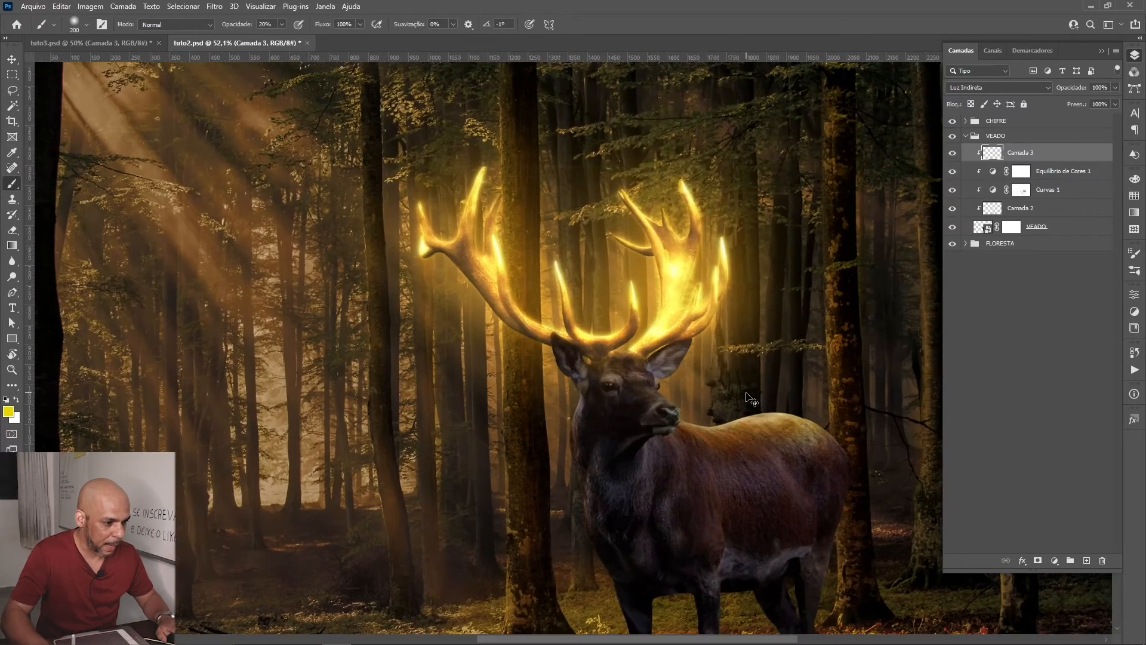
pyautogui.hotkey('ctrl', '+')
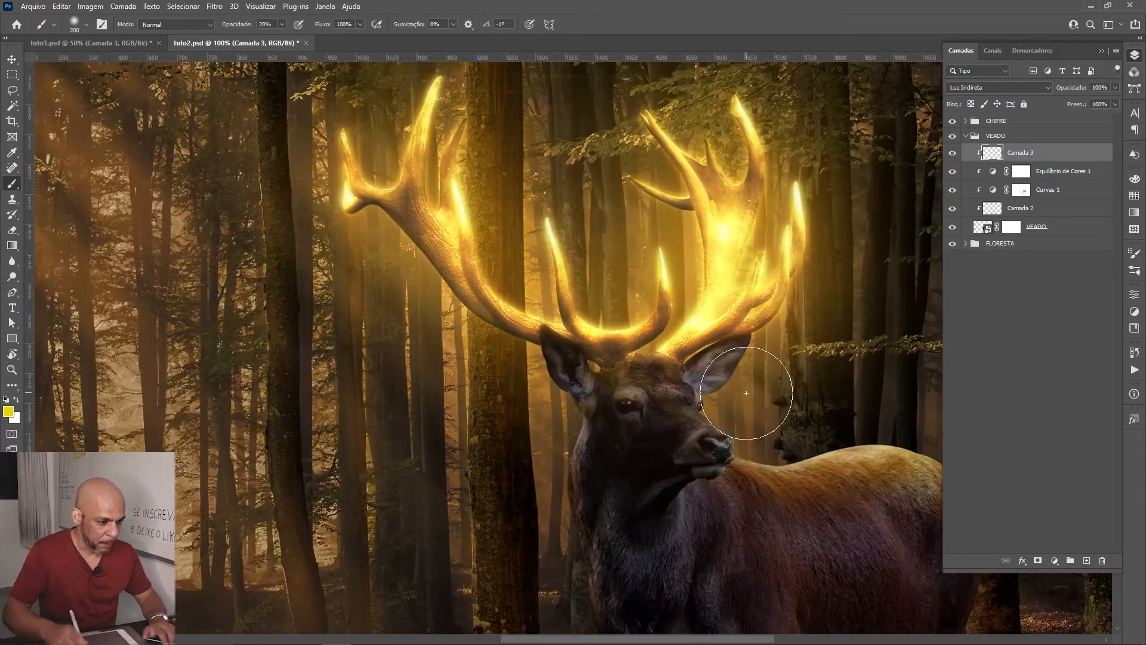
pyautogui.moveTo(824, 409); pyautogui.dragTo(611, 341)
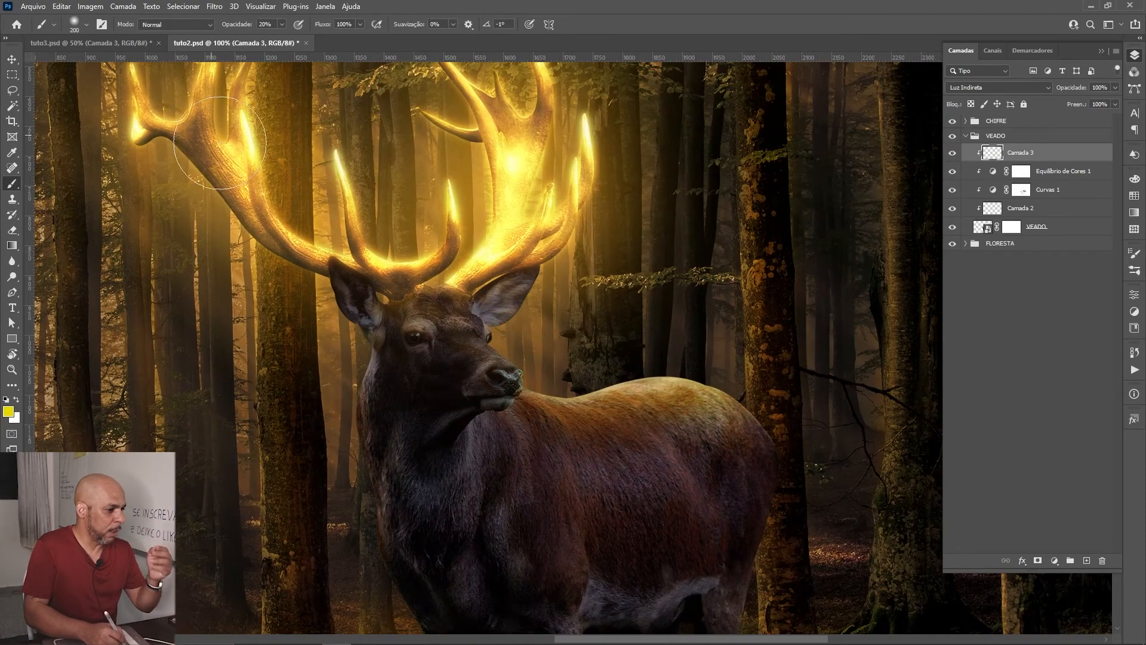
pyautogui.press('[')
pyautogui.press('[')
pyautogui.moveTo(368, 380)
pyautogui.mouseDown()
pyautogui.moveTo(382, 373)
pyautogui.moveTo(366, 361)
pyautogui.moveTo(373, 541)
pyautogui.mouseUp()
pyautogui.press('[')
pyautogui.press('[')
pyautogui.press('[')
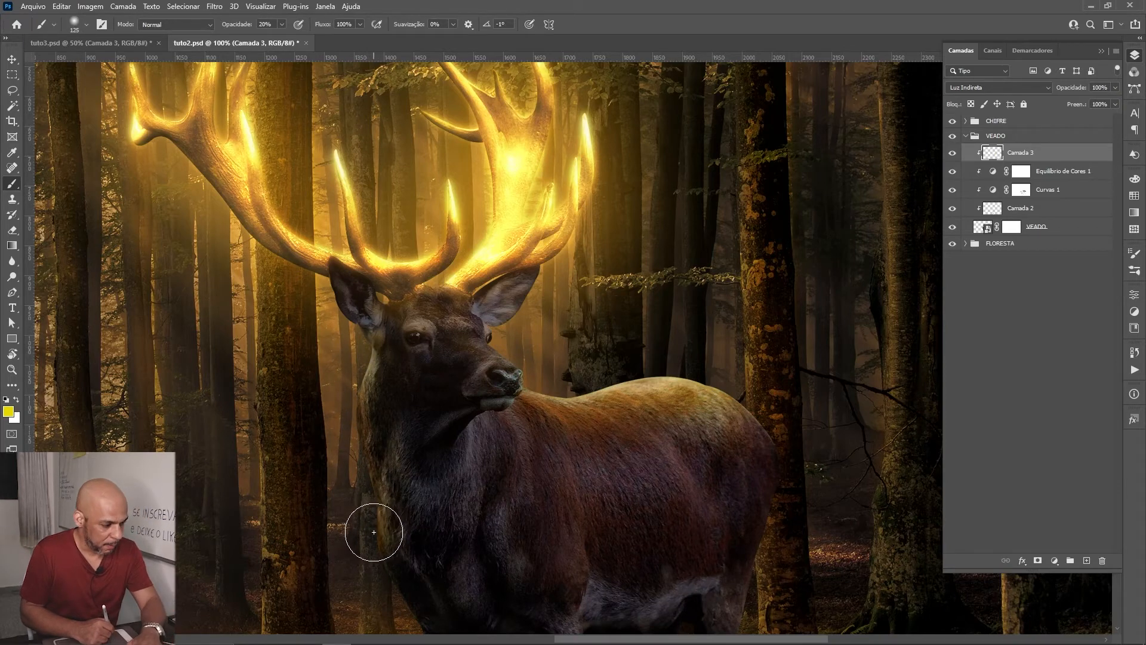
pyautogui.moveTo(373, 528)
pyautogui.mouseDown()
pyautogui.moveTo(339, 414)
pyautogui.moveTo(358, 368)
pyautogui.moveTo(369, 377)
pyautogui.moveTo(382, 564)
pyautogui.mouseUp()
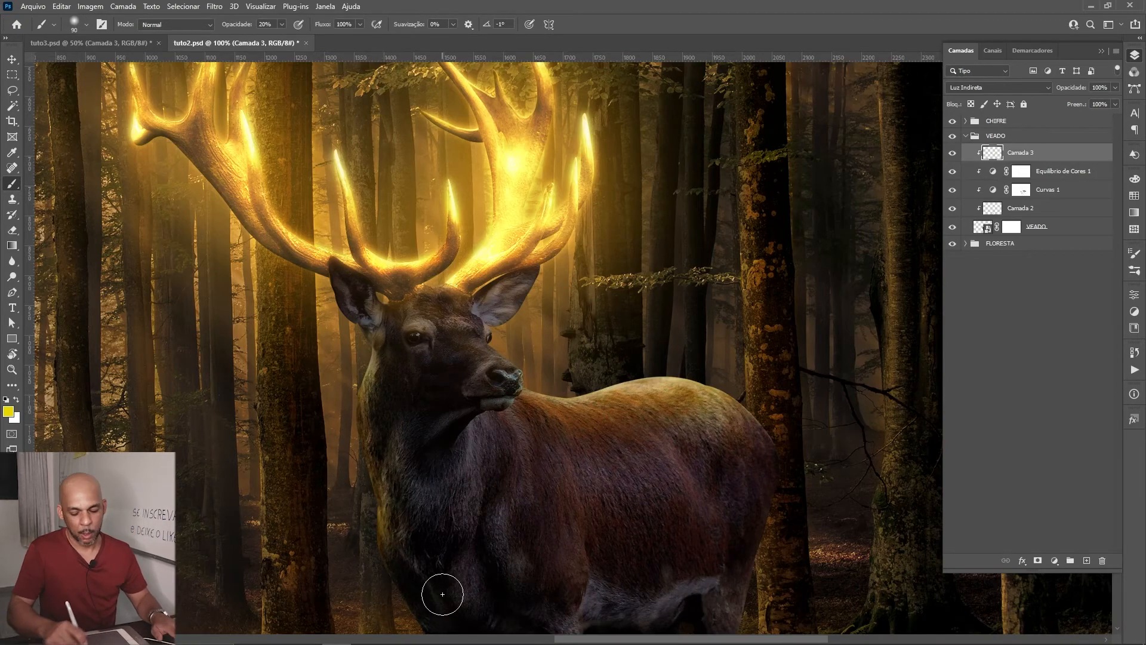
pyautogui.hotkey('ctrl', '-')
pyautogui.hotkey('ctrl', '-')
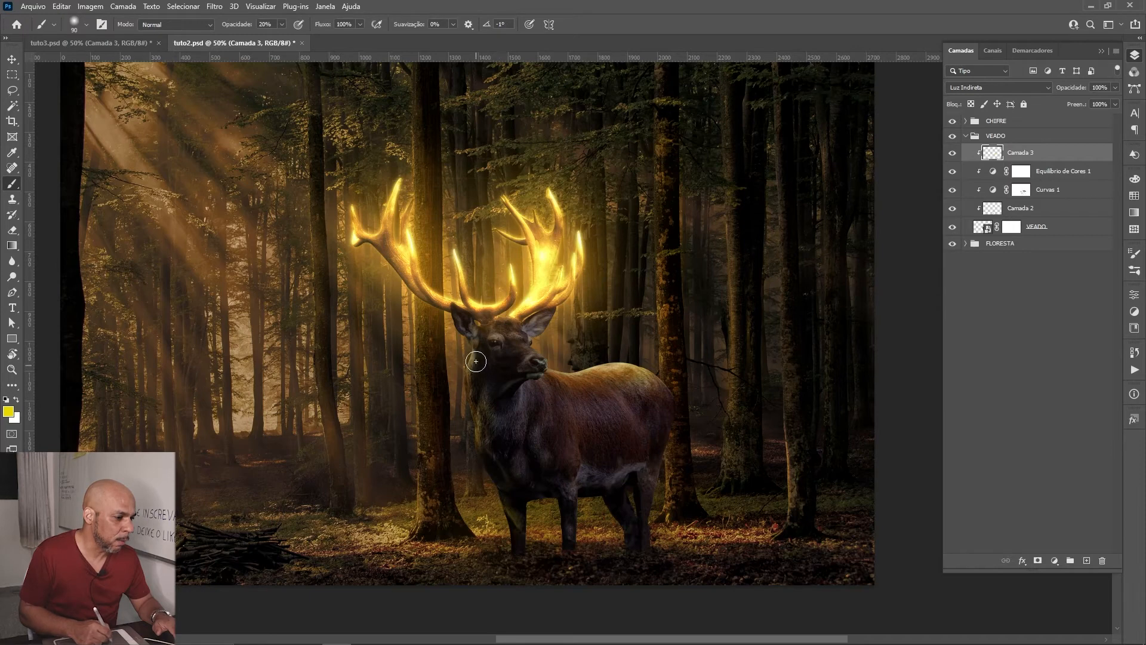
pyautogui.hotkey('ctrl', '+')
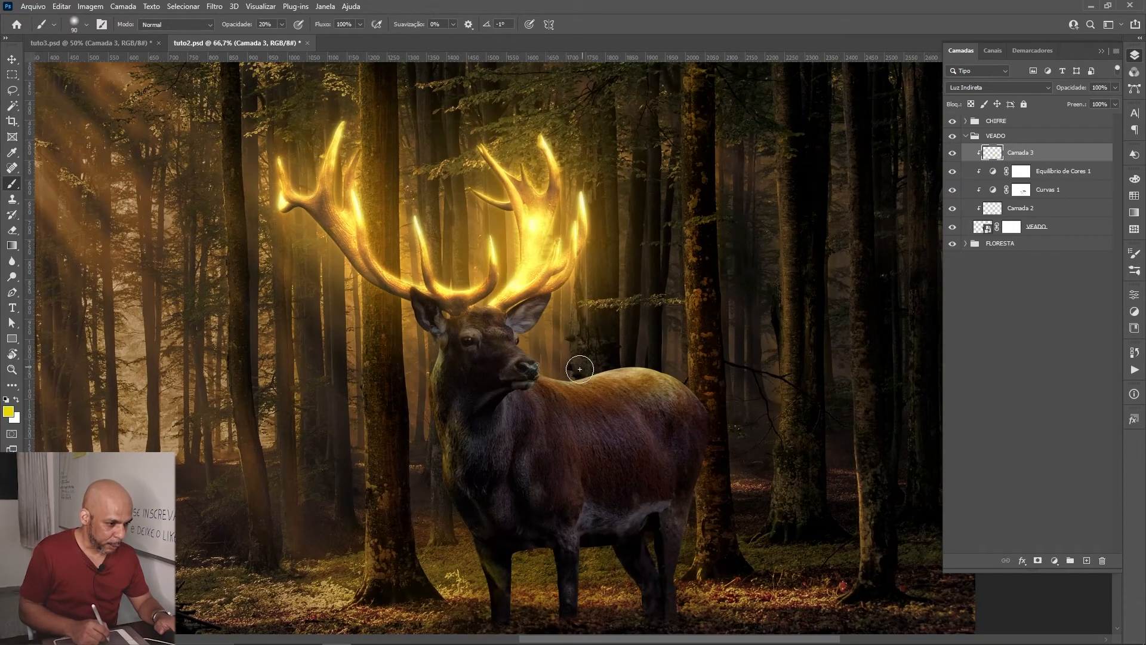
# Step: Paint more yellow light over the deer's back and muzzle on Camada 3, using brush sizes of 150 px and 100 px
pyautogui.press(']')
pyautogui.press(']')
pyautogui.press(']')
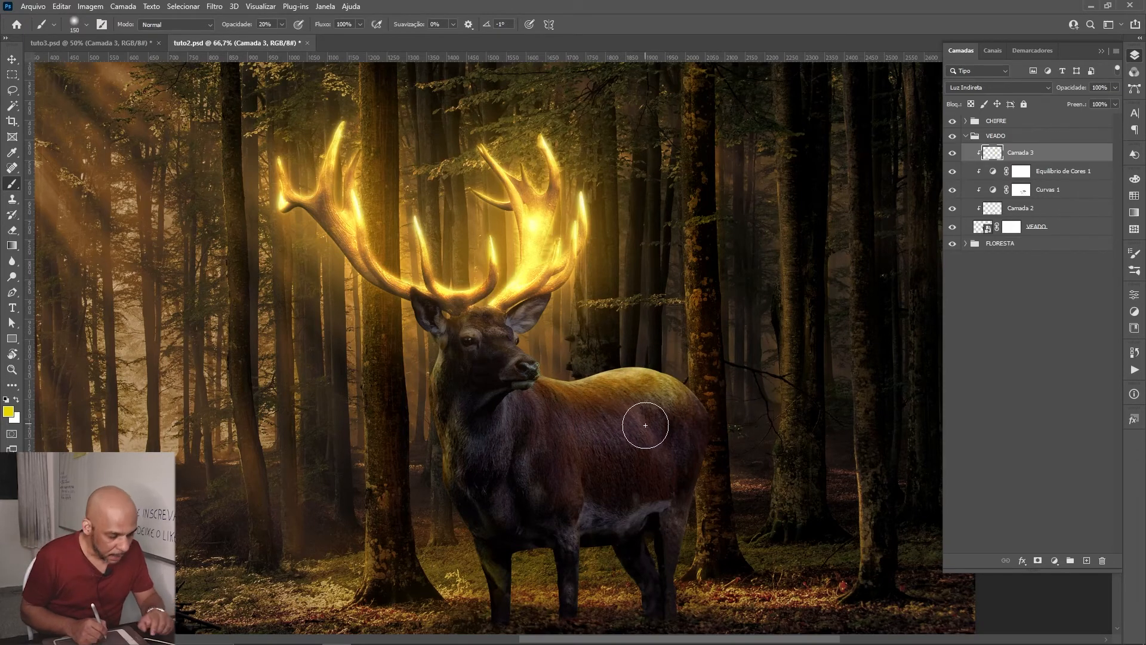
pyautogui.press('[')
pyautogui.press('[')
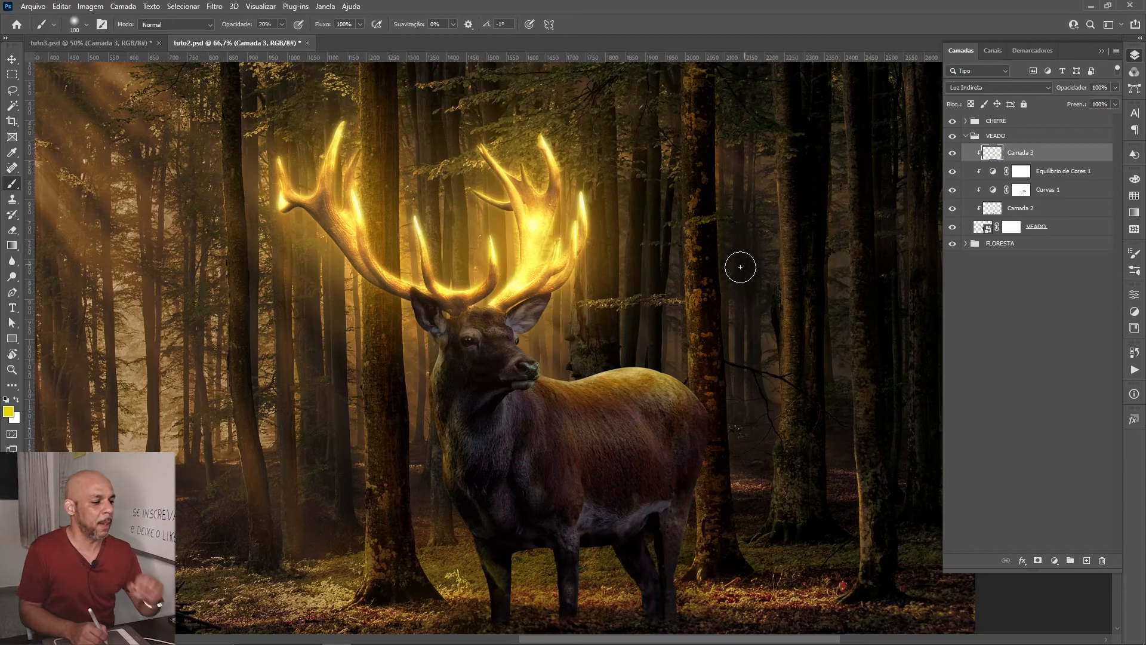
# Step: Paint soft yellow light on the deer's forehead and around its eyes on Camada 3 at 10% opacity, reducing the brush to 20 px
pyautogui.moveTo(505, 366); pyautogui.dragTo(536, 326)
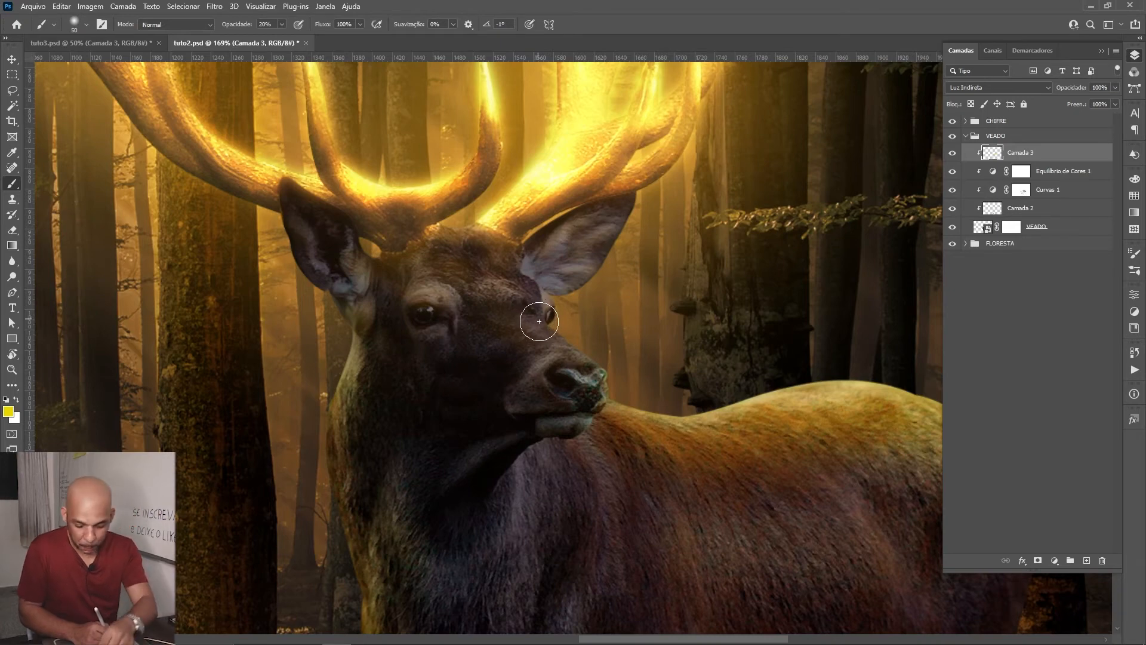
pyautogui.press('1')
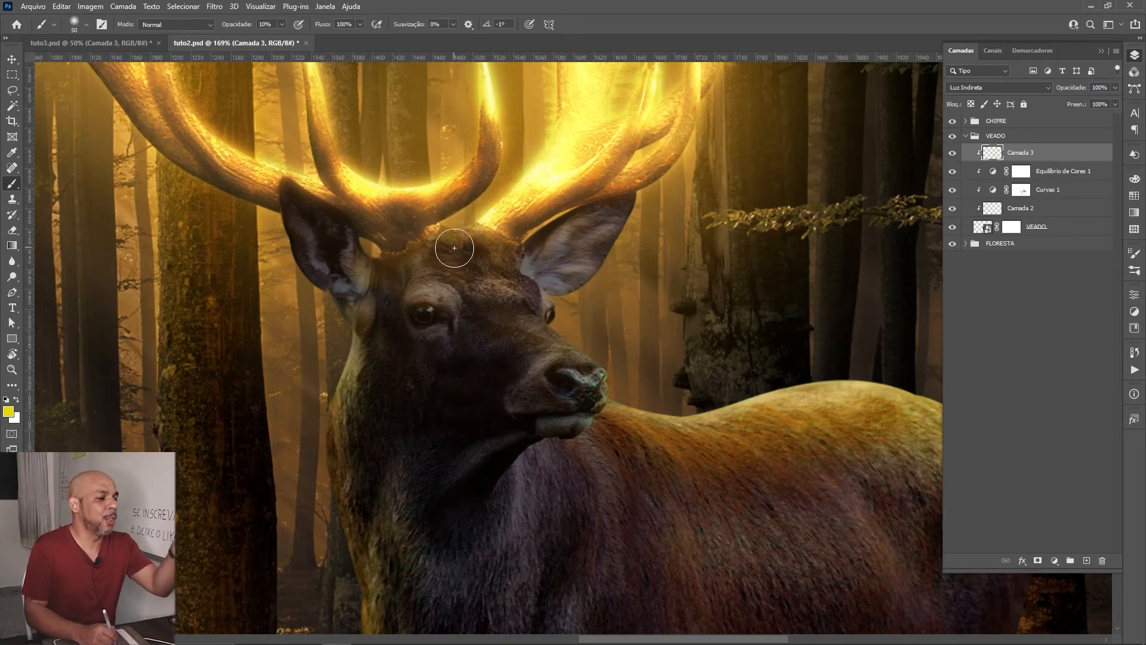
pyautogui.press('[')
pyautogui.press('[')
pyautogui.press('[')
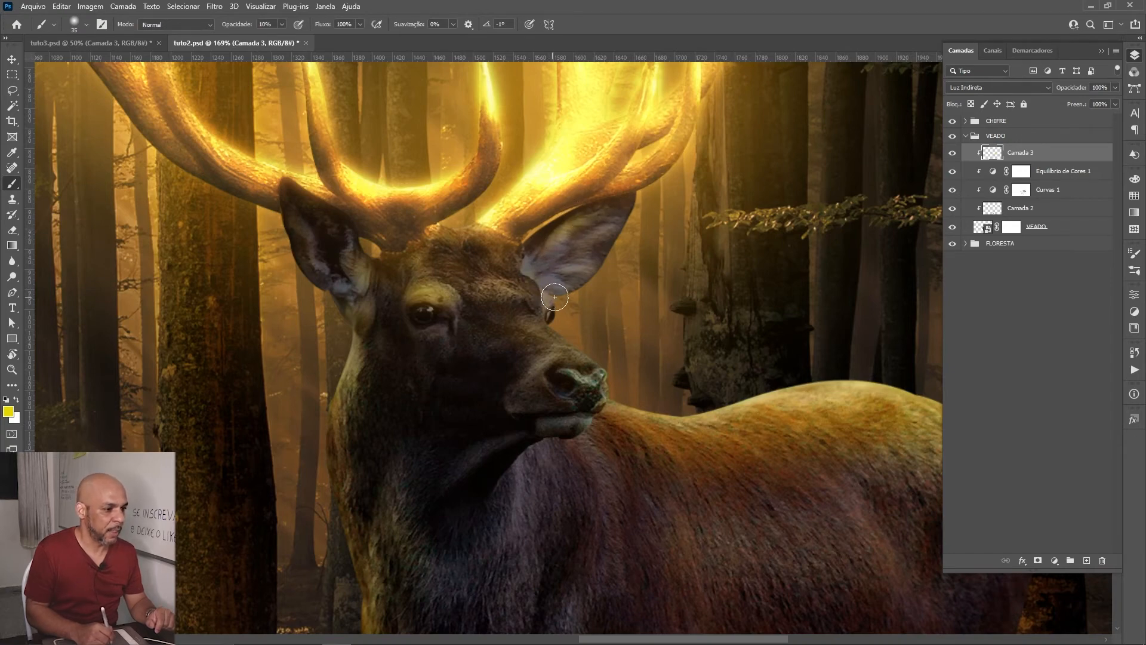
pyautogui.press('[')
pyautogui.press('[')
pyautogui.press('[')
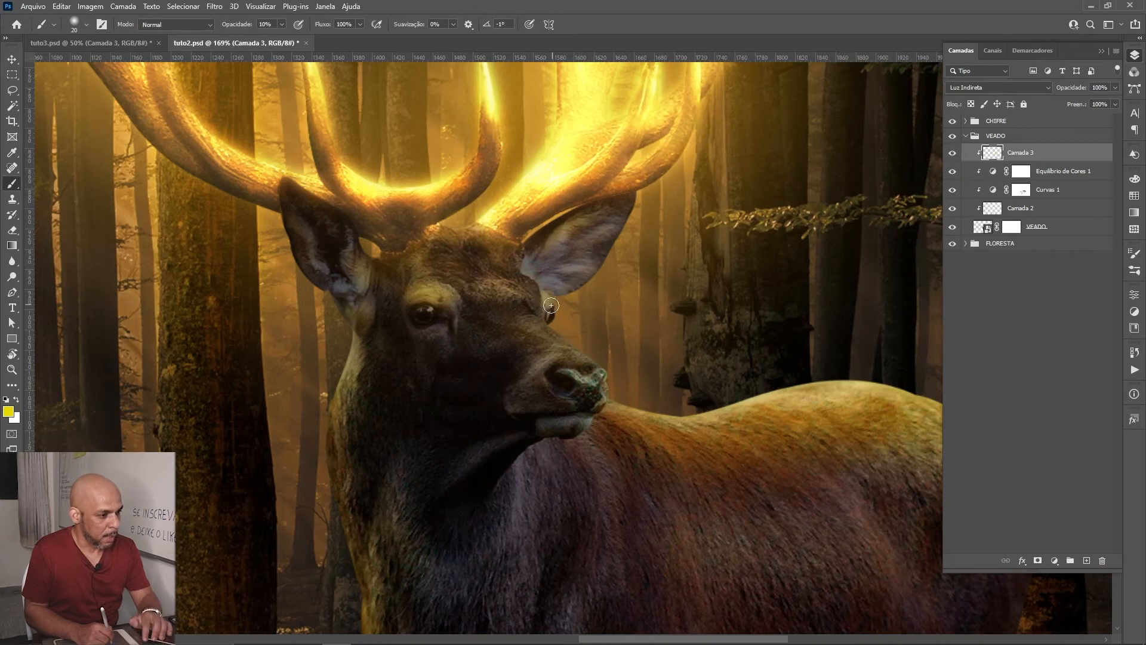
# Step: Compare the image with Camada 3 hidden and shown, and inspect the deer's head up close
pyautogui.hotkey('ctrl', '0')
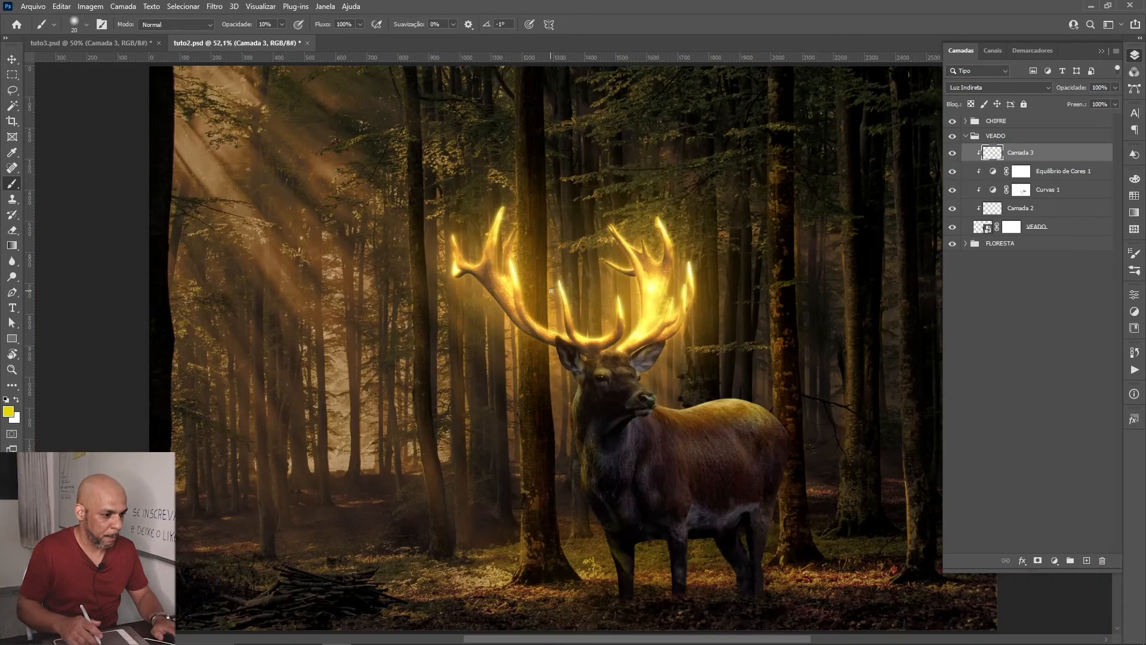
pyautogui.click(953, 154)
pyautogui.click(954, 155)
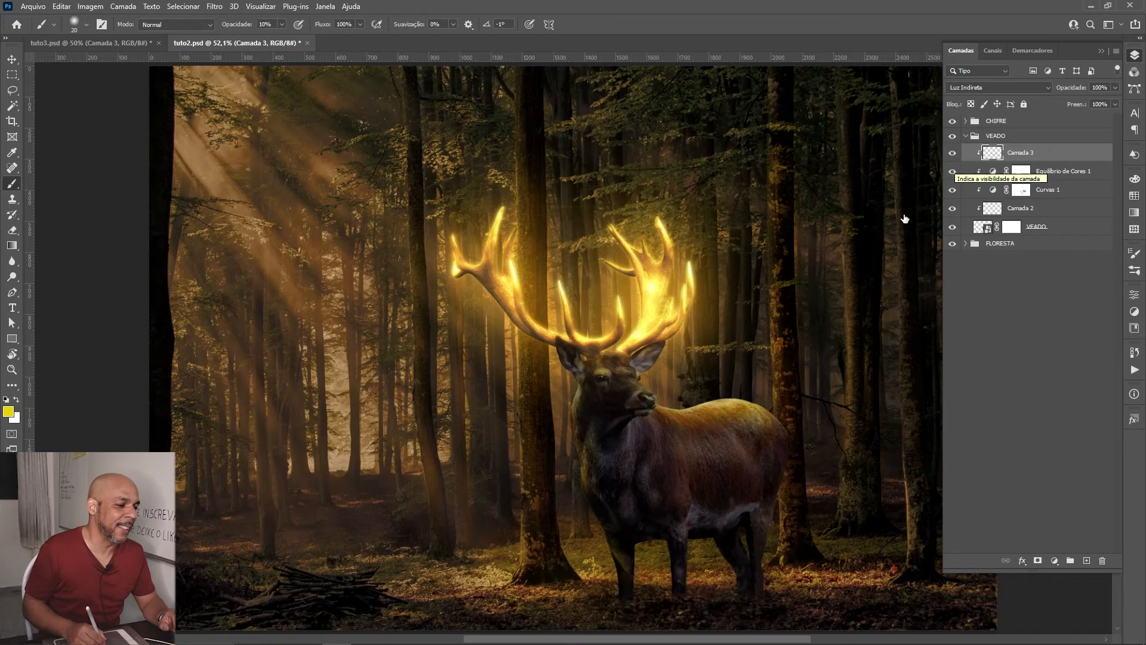
pyautogui.press('z')
pyautogui.moveTo(620, 394); pyautogui.dragTo(664, 393)
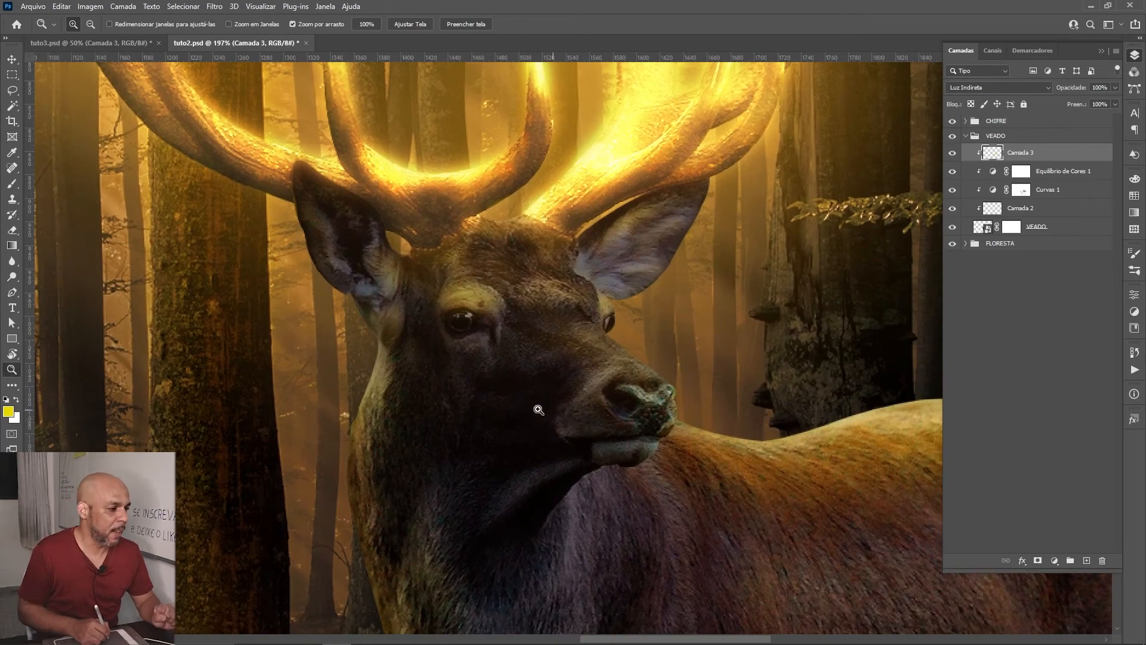
pyautogui.hotkey('ctrl', '0')
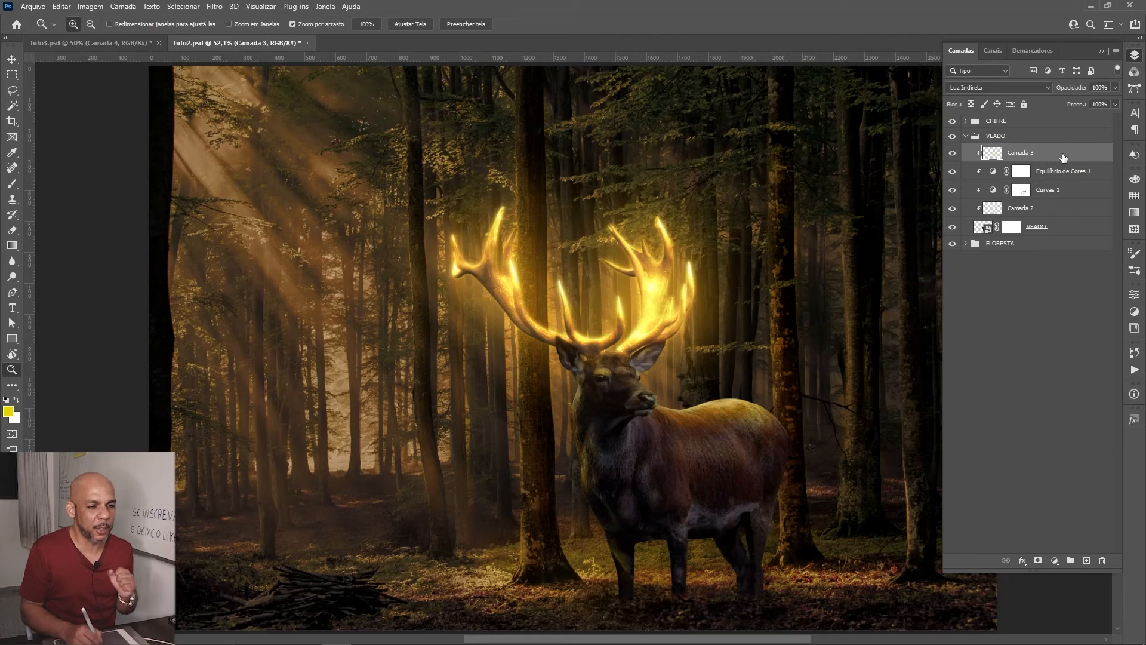
# Step: Add a new layer above Camada 3, clip it to the VEADO layer and set its blend mode to Luz Brilhante
pyautogui.click(1088, 561)
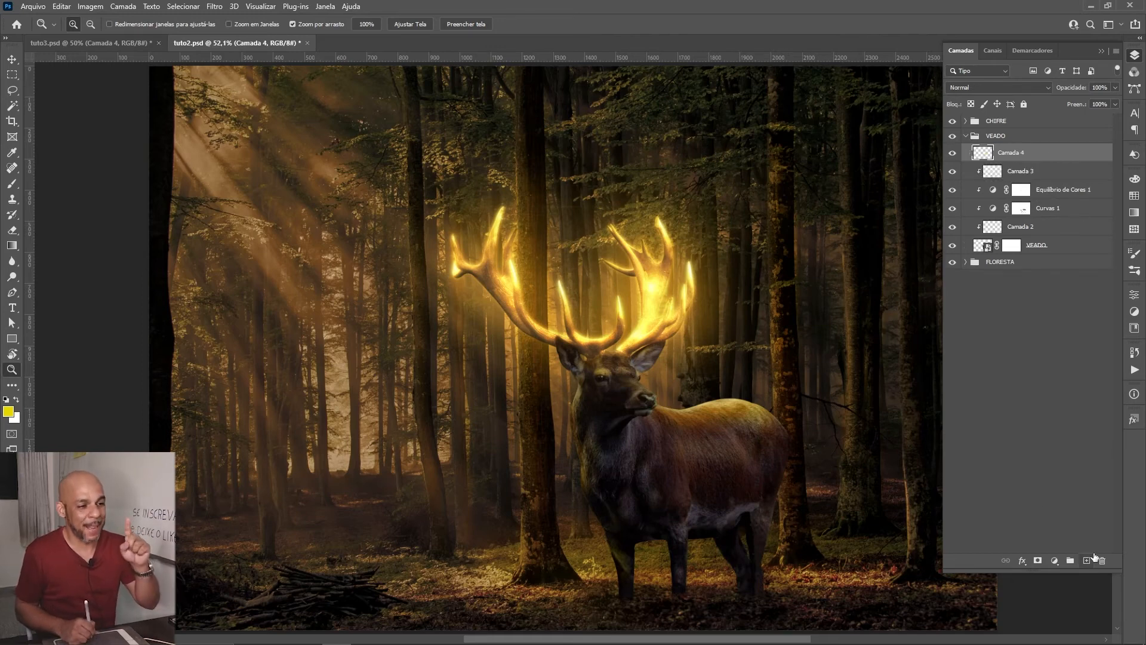
pyautogui.hotkey('ctrl', 'alt', 'g')
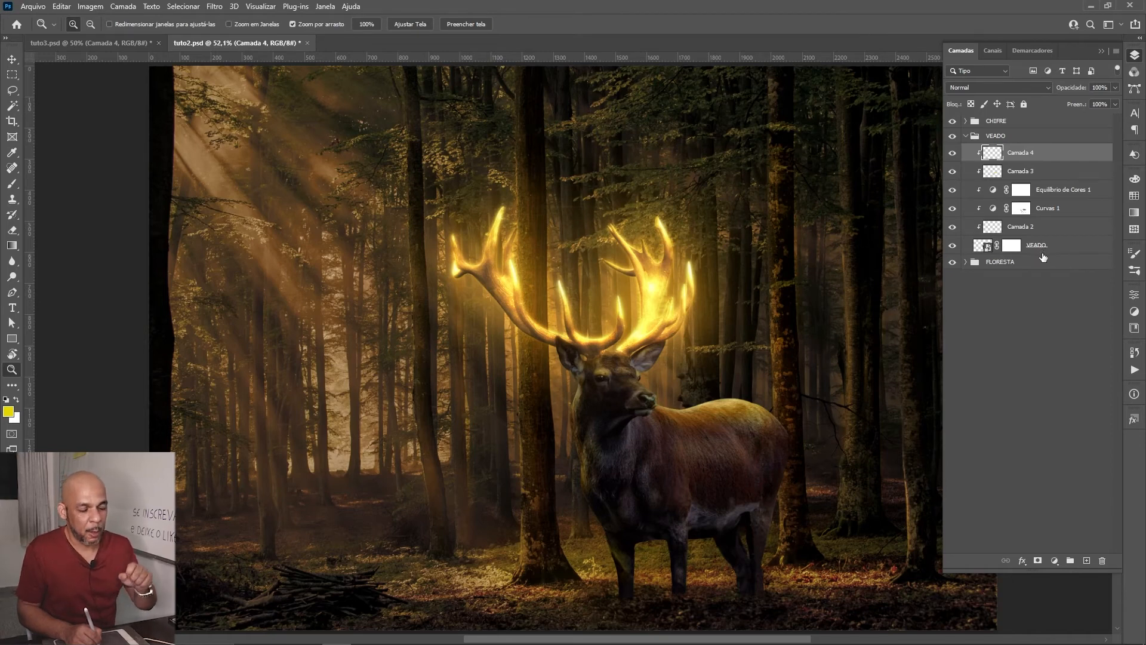
pyautogui.click(1019, 87)
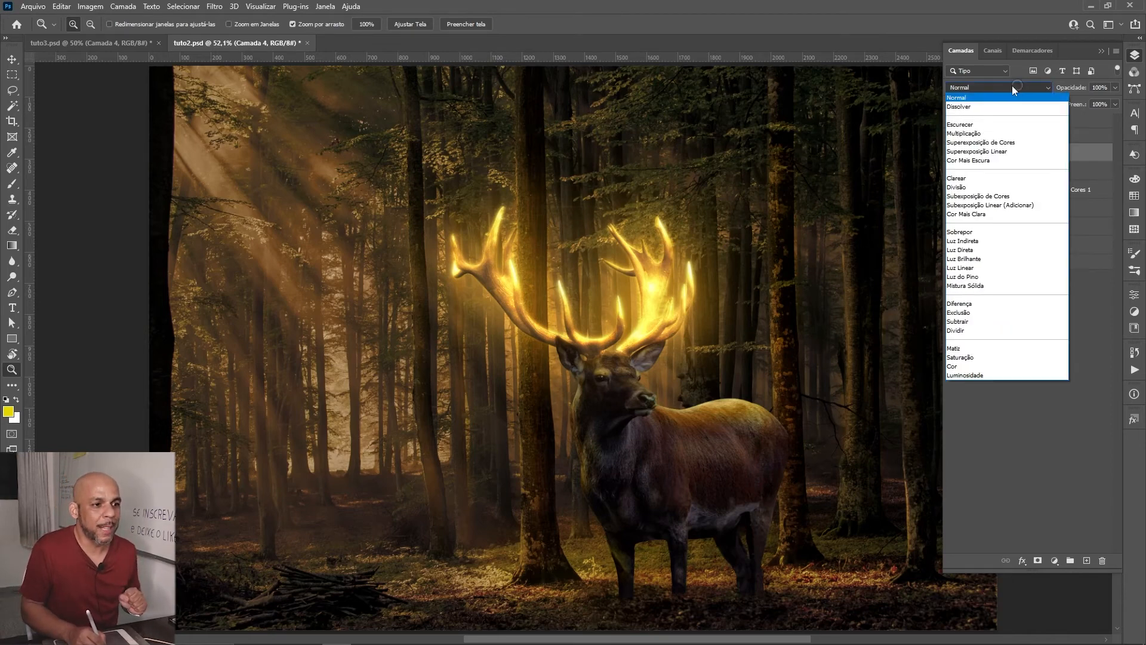
pyautogui.click(962, 259)
# Step: Paint yellow light along the edges of both ears on Camada 4 with a 10 px brush at 30% opacity
pyautogui.moveTo(632, 388); pyautogui.dragTo(686, 388)
pyautogui.press('b')
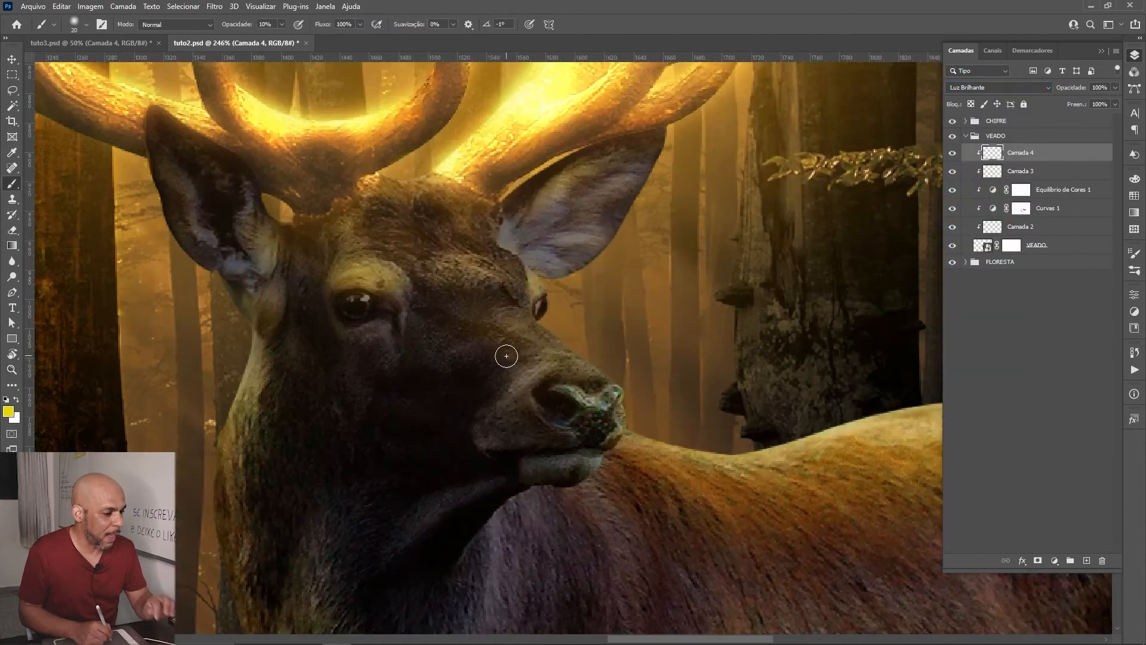
pyautogui.press('[')
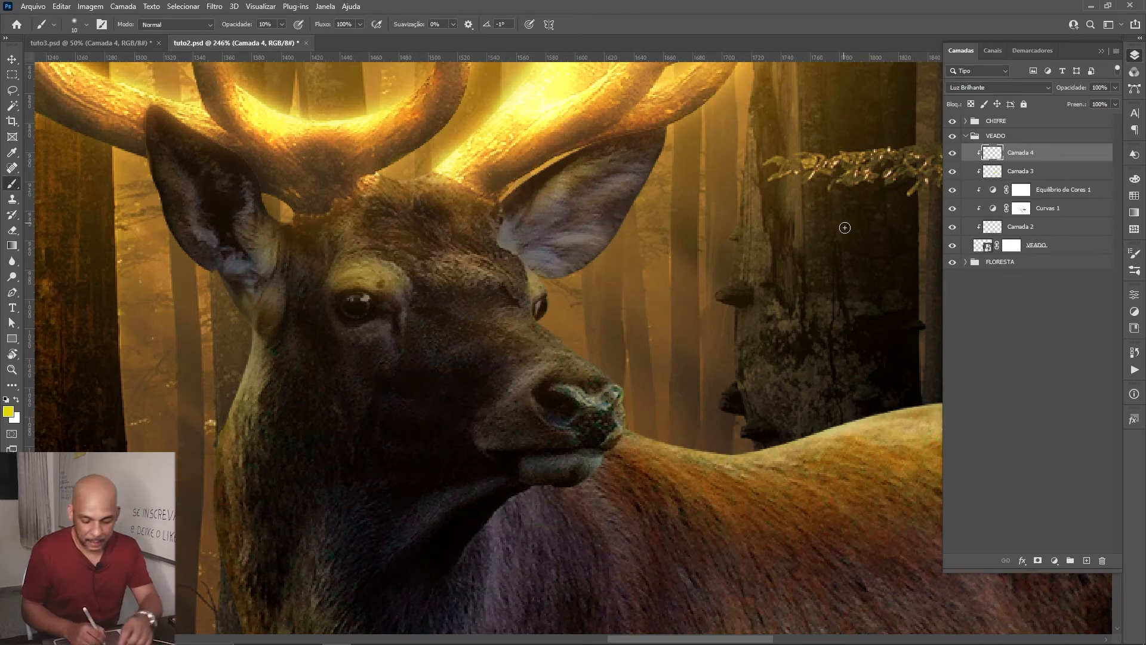
pyautogui.press('3')
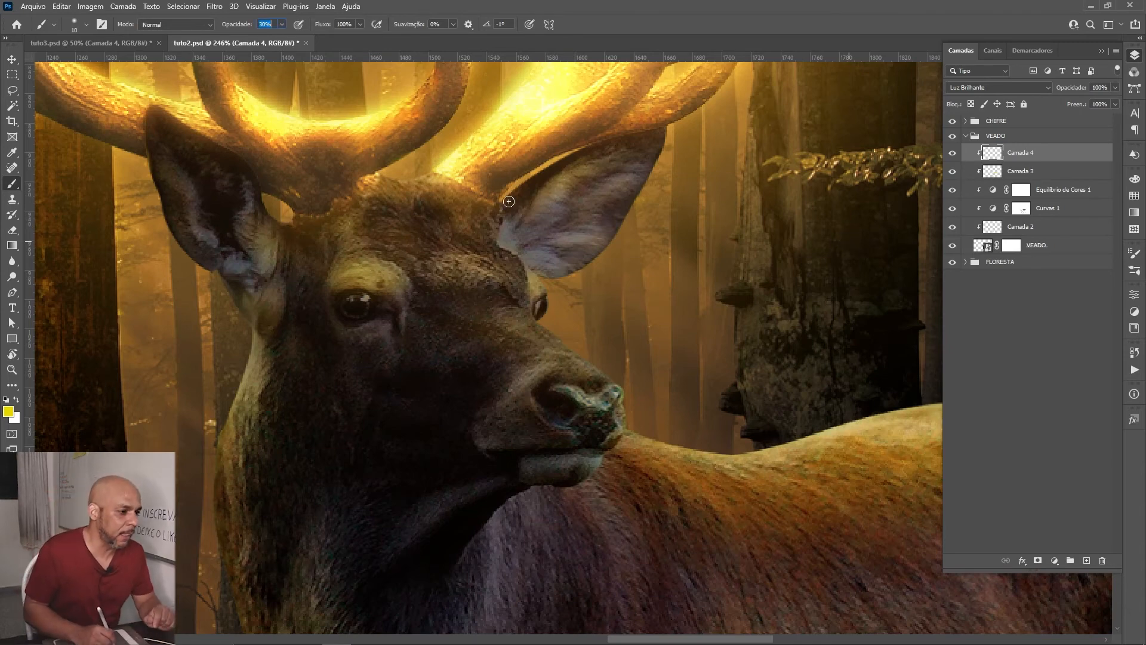
pyautogui.moveTo(524, 186)
pyautogui.mouseDown()
pyautogui.moveTo(603, 144)
pyautogui.moveTo(664, 131)
pyautogui.moveTo(580, 152)
pyautogui.moveTo(517, 193)
pyautogui.mouseUp()
pyautogui.moveTo(262, 211)
pyautogui.mouseDown()
pyautogui.moveTo(231, 155)
pyautogui.moveTo(169, 117)
pyautogui.mouseUp()
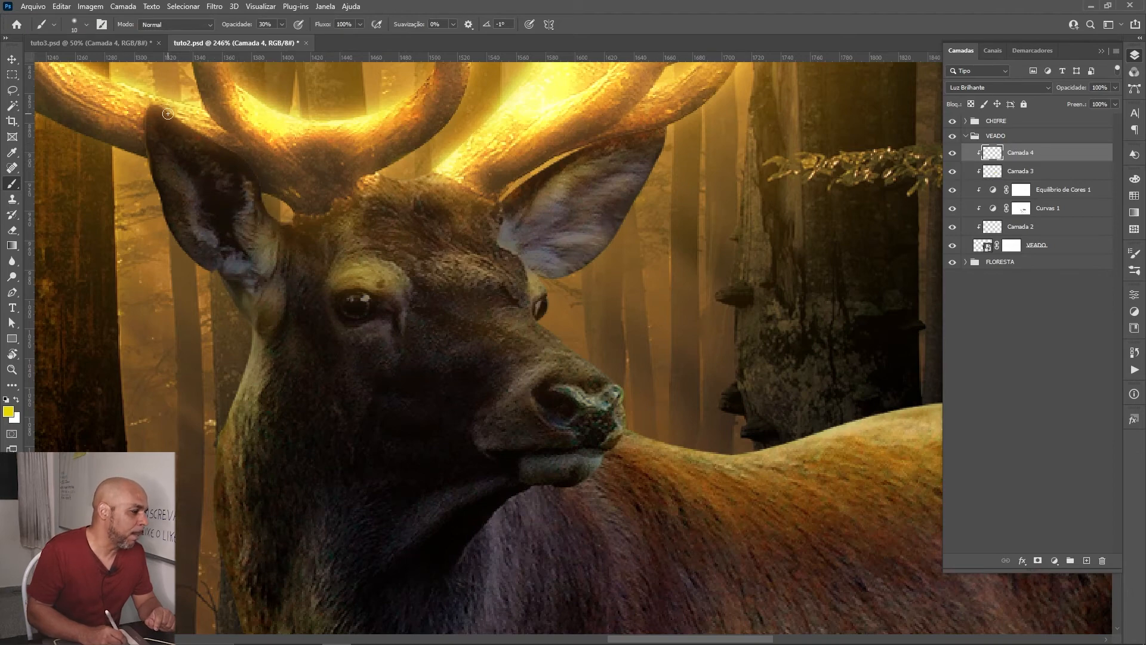
pyautogui.moveTo(156, 181); pyautogui.dragTo(169, 214)
# Step: Try a yellow stroke on the forehead, undo it and repaint the forehead and brow on Camada 4 at 10% opacity
pyautogui.moveTo(264, 202)
pyautogui.mouseDown()
pyautogui.moveTo(328, 214)
pyautogui.moveTo(372, 185)
pyautogui.moveTo(305, 230)
pyautogui.moveTo(343, 225)
pyautogui.moveTo(352, 244)
pyautogui.moveTo(359, 213)
pyautogui.mouseUp()
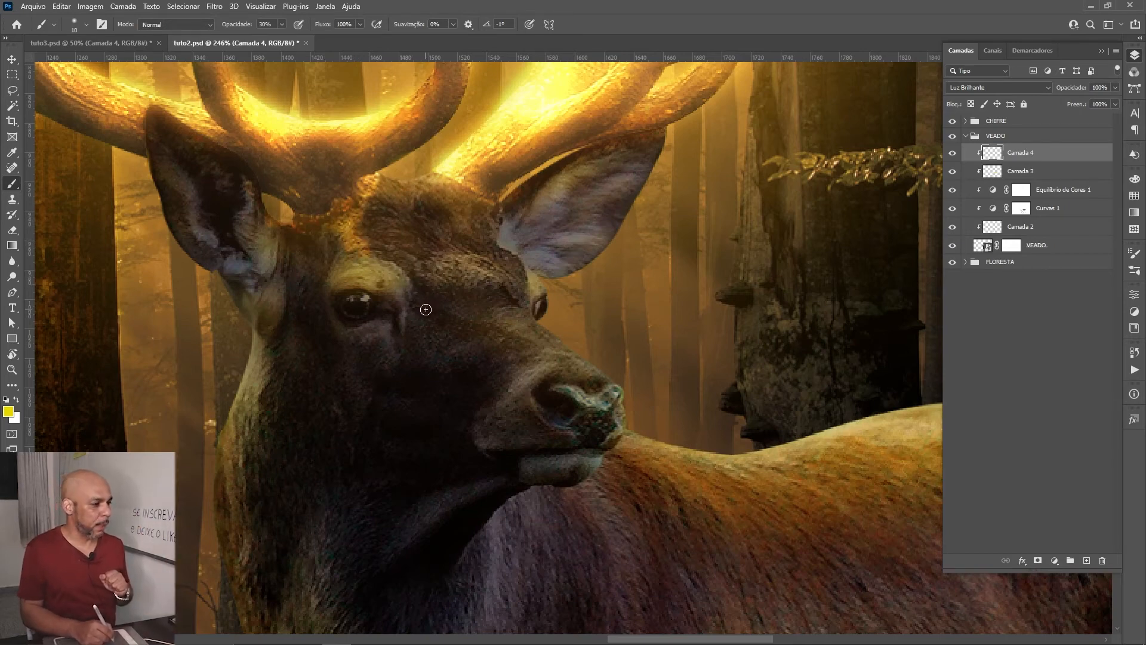
pyautogui.hotkey('ctrl', 'z')
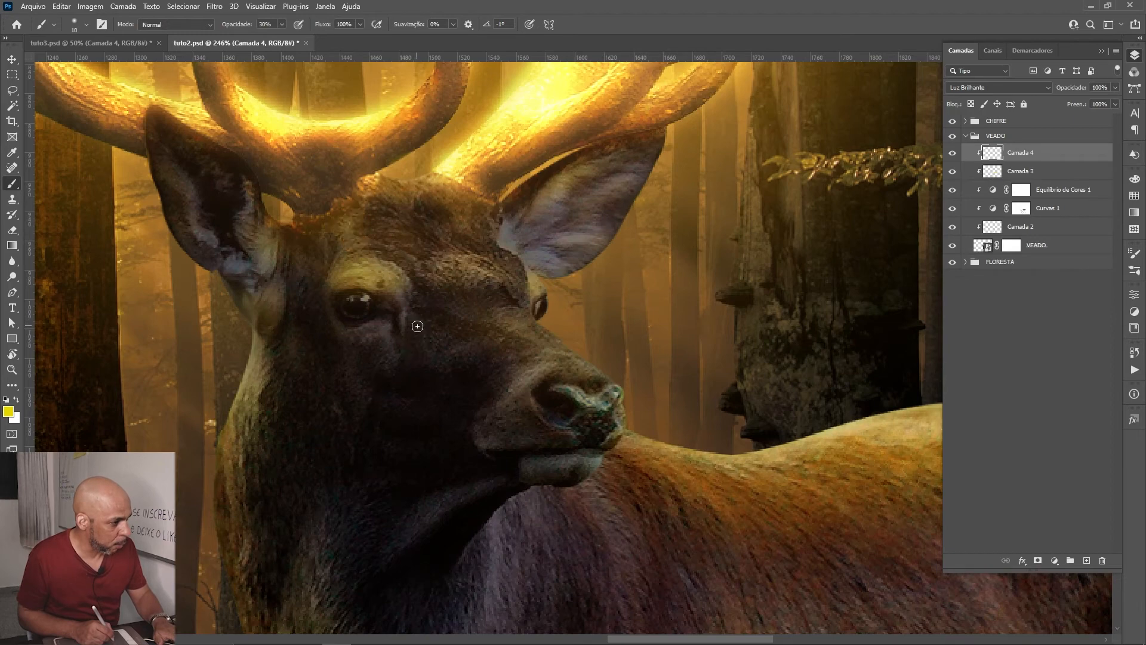
pyautogui.press('1')
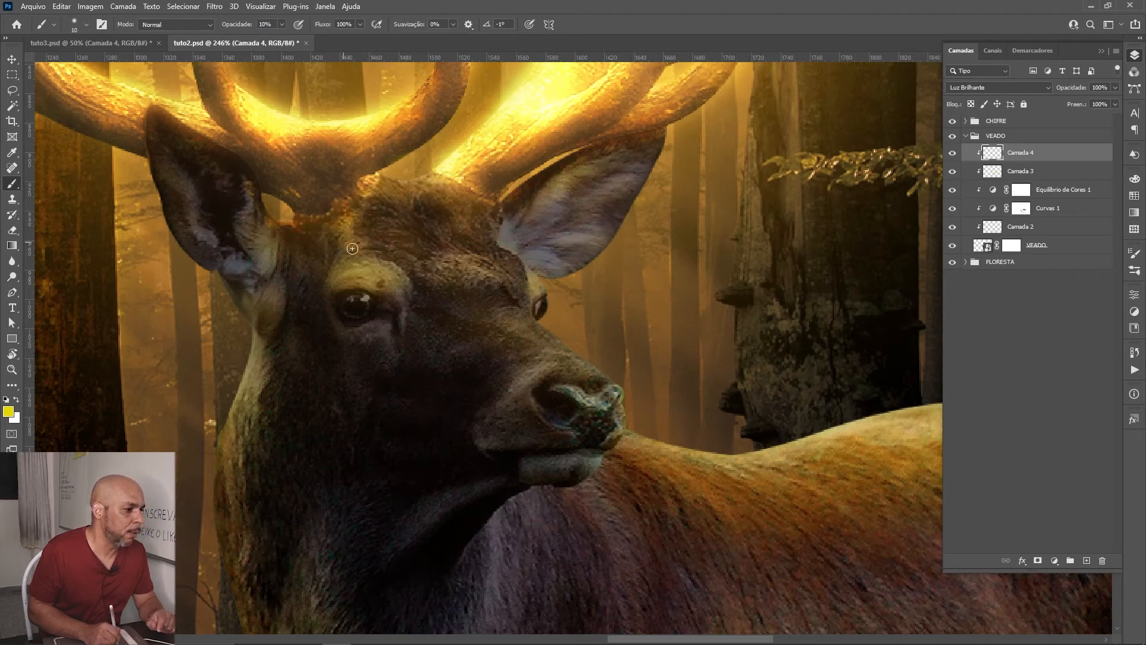
pyautogui.moveTo(353, 275)
pyautogui.mouseDown()
pyautogui.moveTo(342, 276)
pyautogui.moveTo(377, 270)
pyautogui.moveTo(408, 284)
pyautogui.mouseUp()
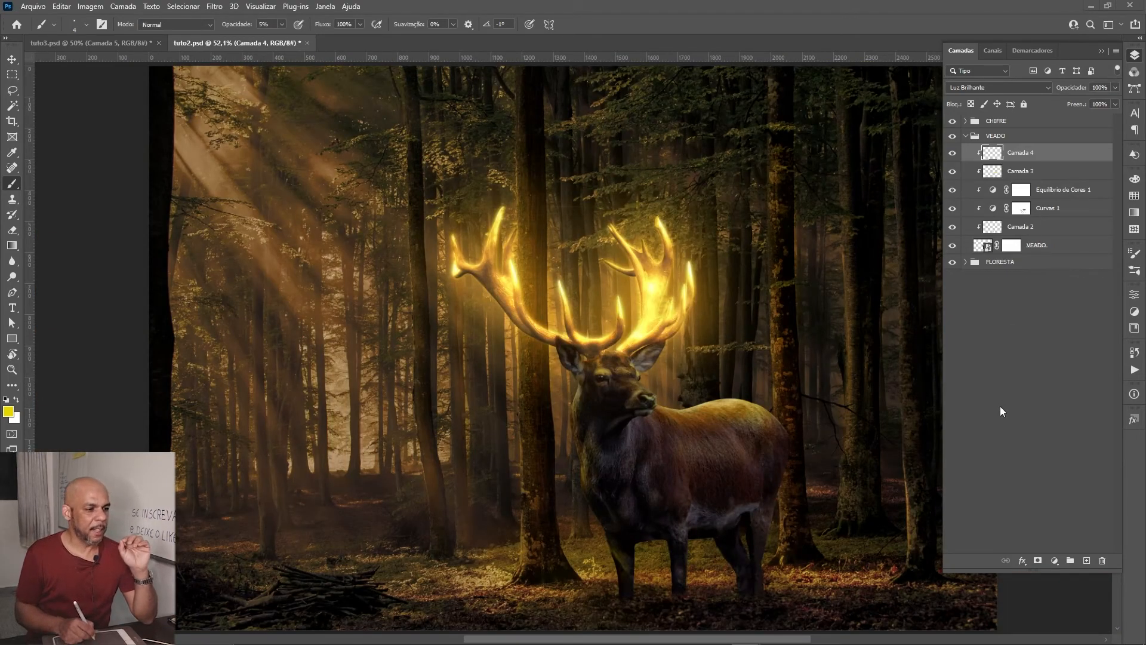
# Step: Add a new layer above Camada 4 with the Luz Brilhante blend mode and clip it to the VEADO layer
pyautogui.click(1086, 562)
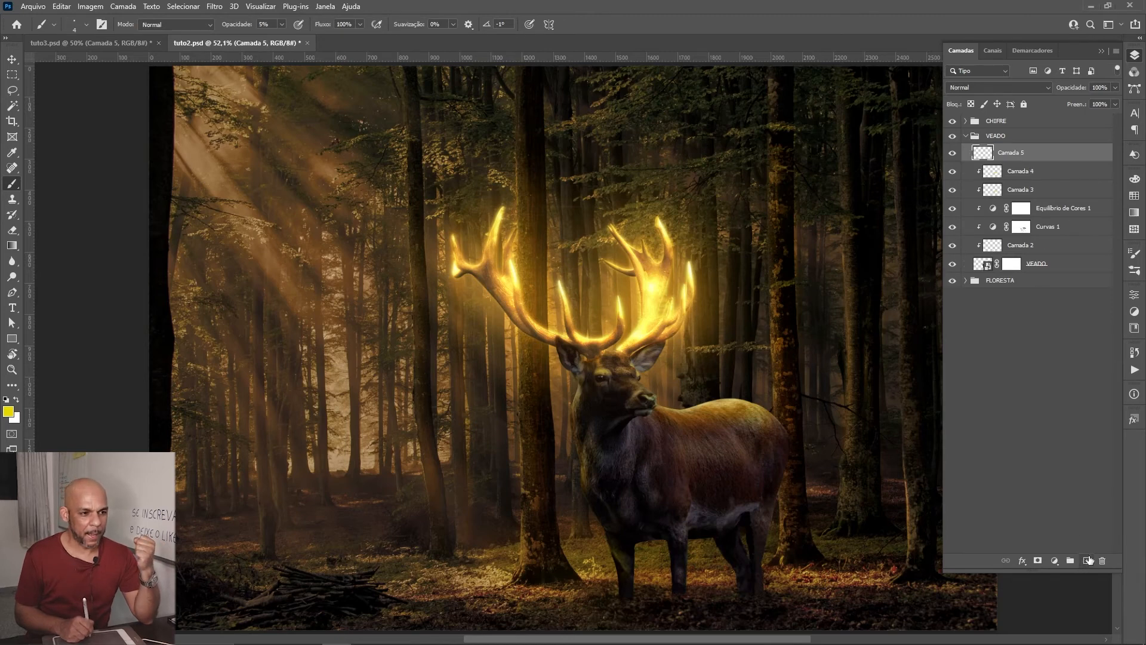
pyautogui.click(1015, 86)
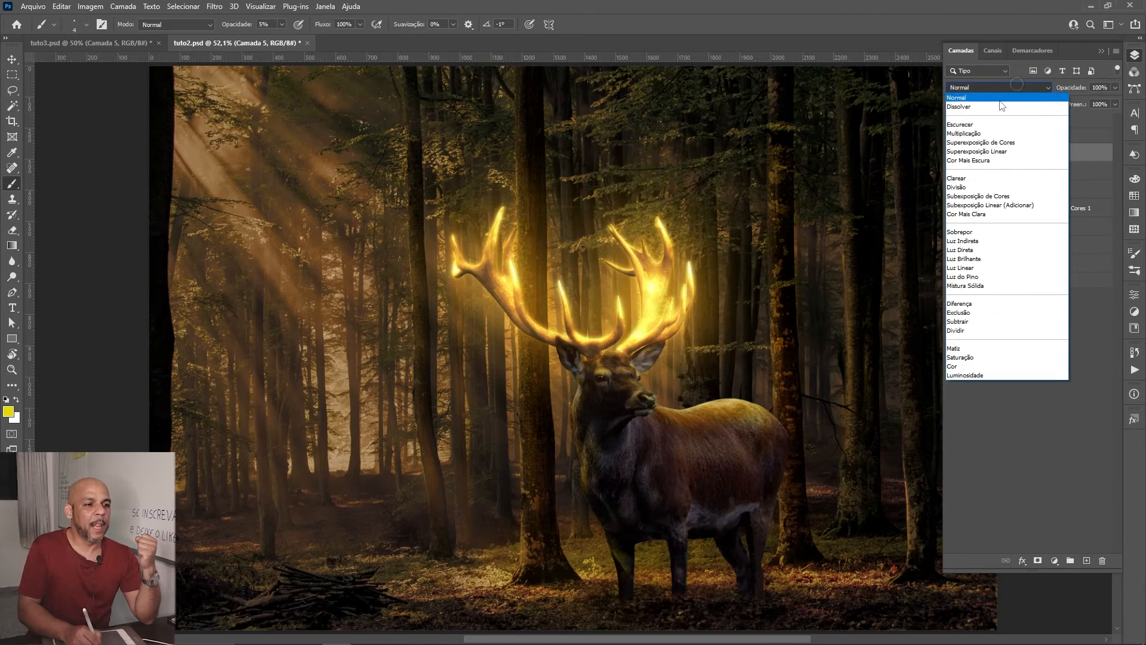
pyautogui.click(985, 259)
pyautogui.hotkey('ctrl', 'alt', 'g')
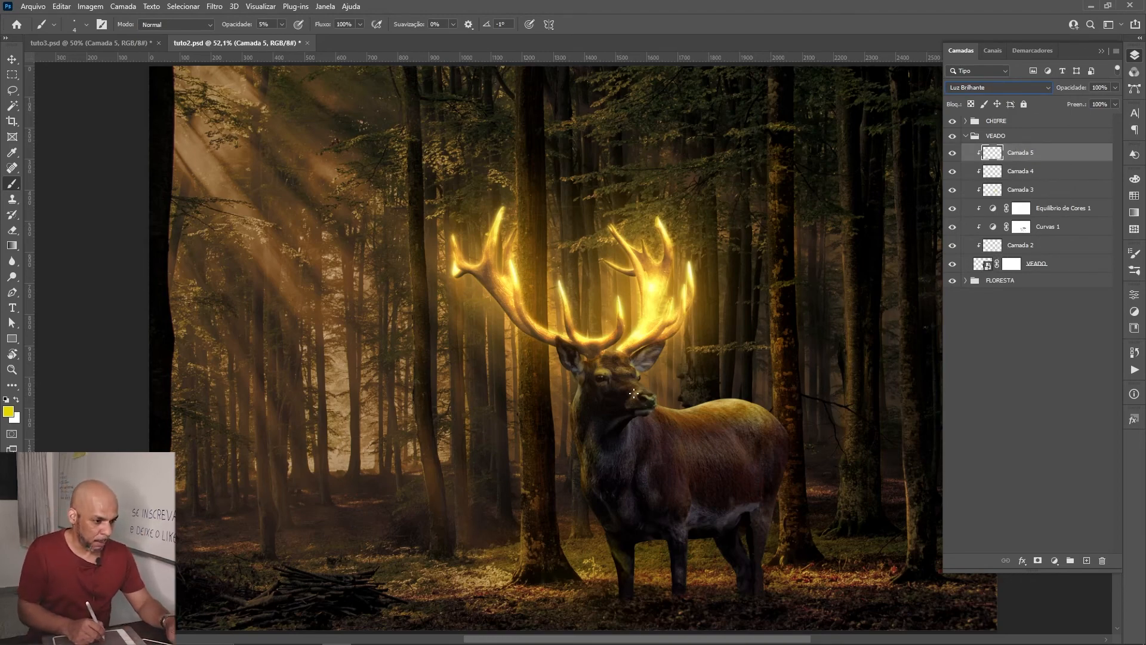
# Step: Paint fine yellow highlights on the deer's face and muzzle on Camada 5 with a 4 px brush at 5% opacity
pyautogui.press('z')
pyautogui.moveTo(634, 393); pyautogui.dragTo(734, 388)
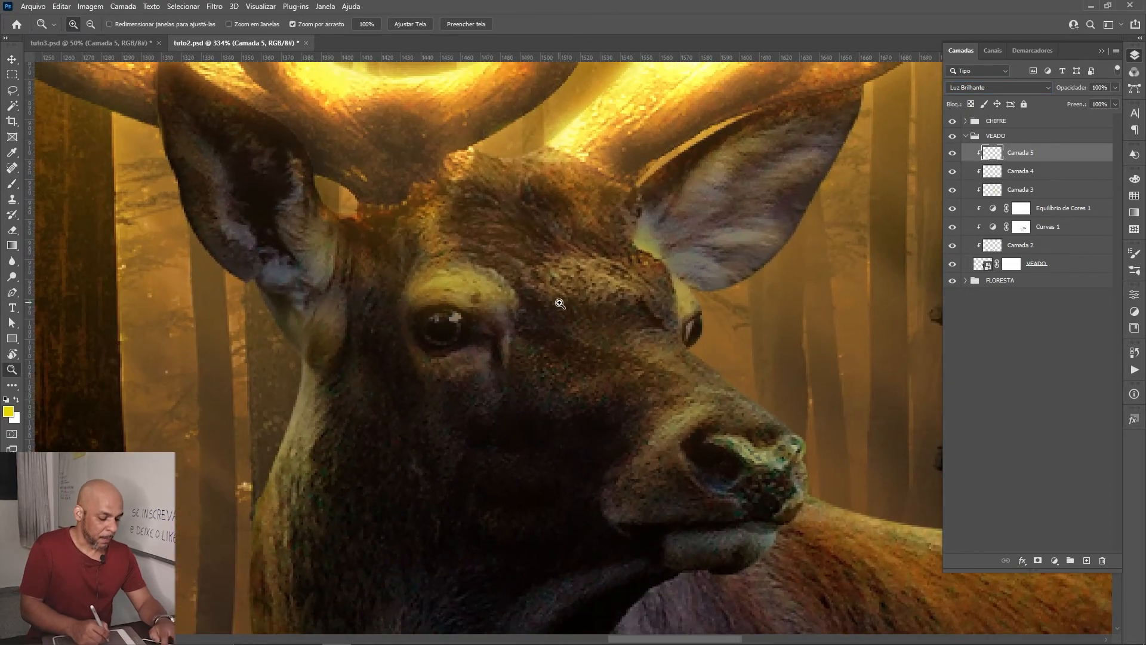
pyautogui.press('b')
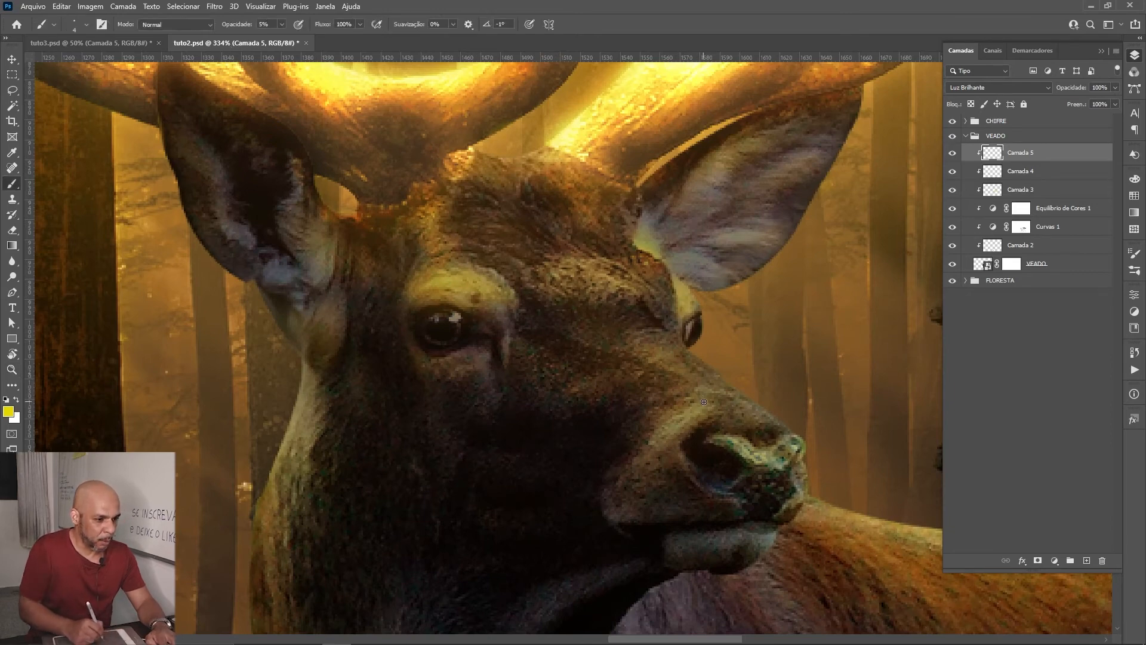
pyautogui.moveTo(724, 442); pyautogui.dragTo(625, 425)
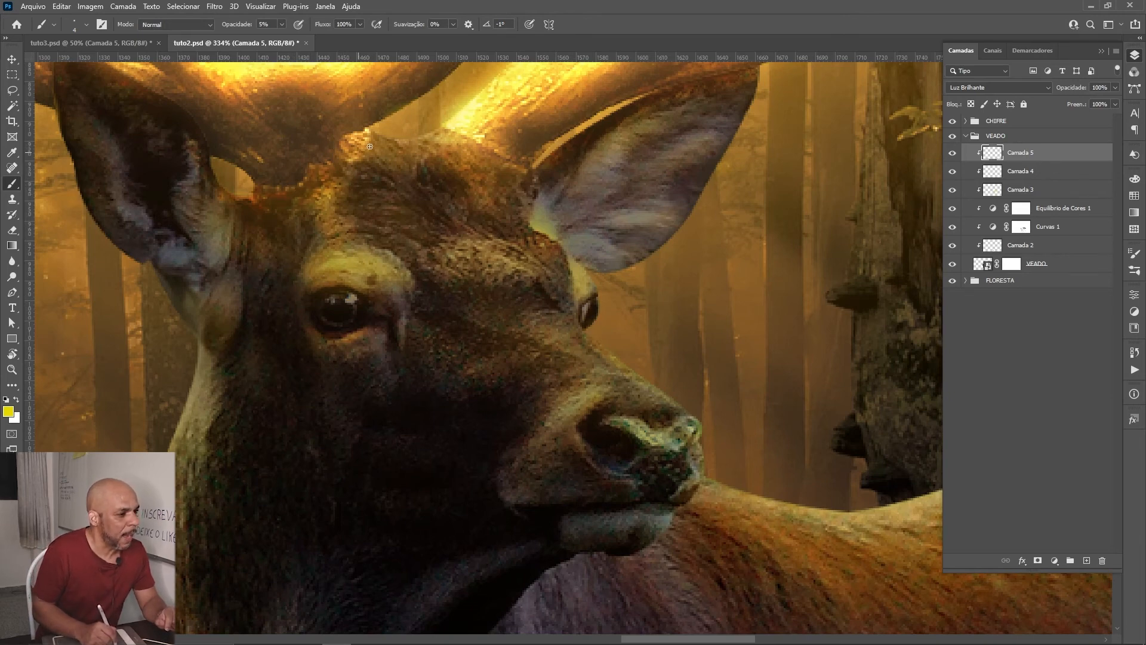
# Step: Enlarge the brush to 9 px and paint yellow light on the forehead, brow and lower inside of the right-hand ear
pyautogui.press(']')
pyautogui.press(']')
pyautogui.press(']')
pyautogui.press(']')
pyautogui.press(']')
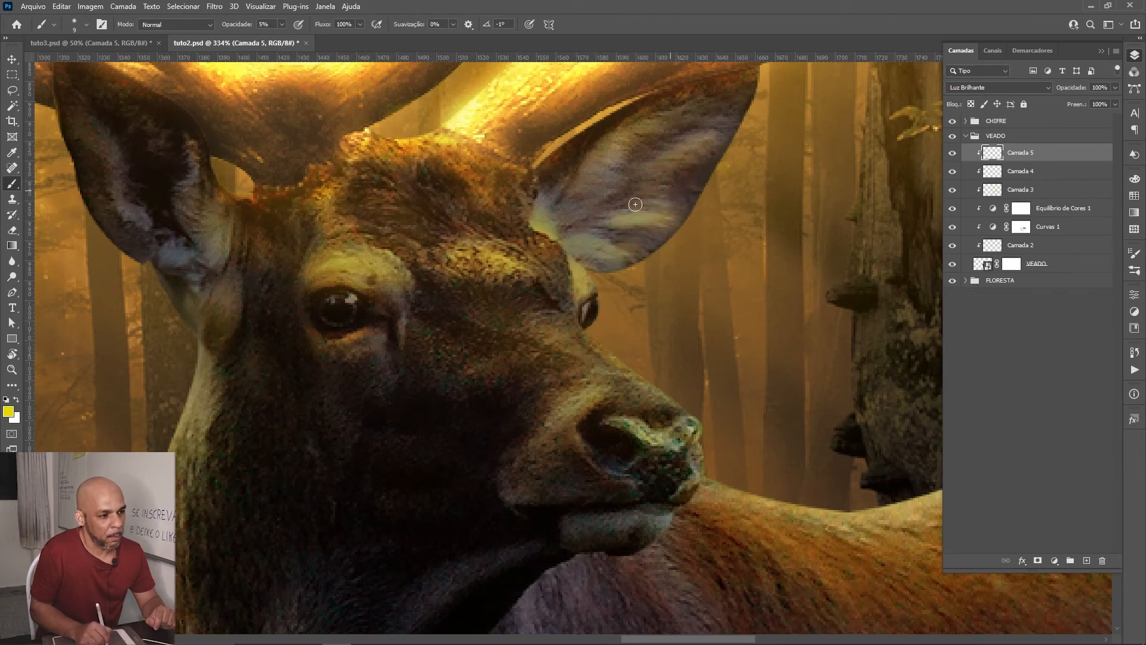
# Step: Paint yellow highlights on the inner fur of the right-hand ear on Camada 5, using brush sizes of 5 px and 8 px
pyautogui.press('[')
pyautogui.press('[')
pyautogui.press('[')
pyautogui.press('[')
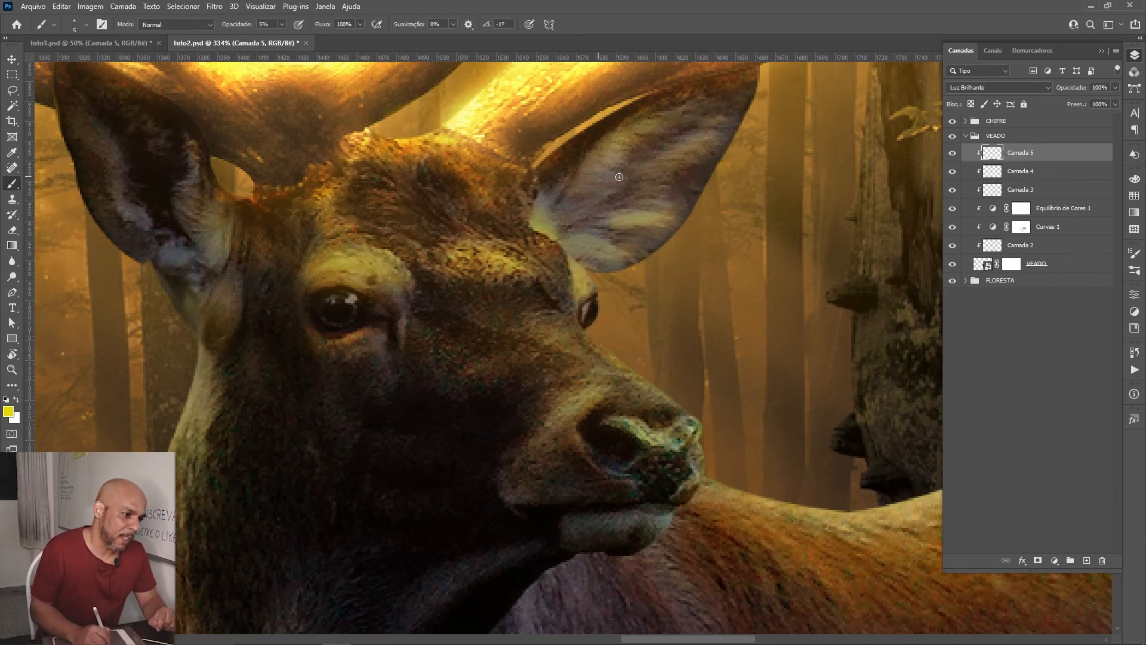
pyautogui.press(']')
pyautogui.press(']')
pyautogui.press(']')
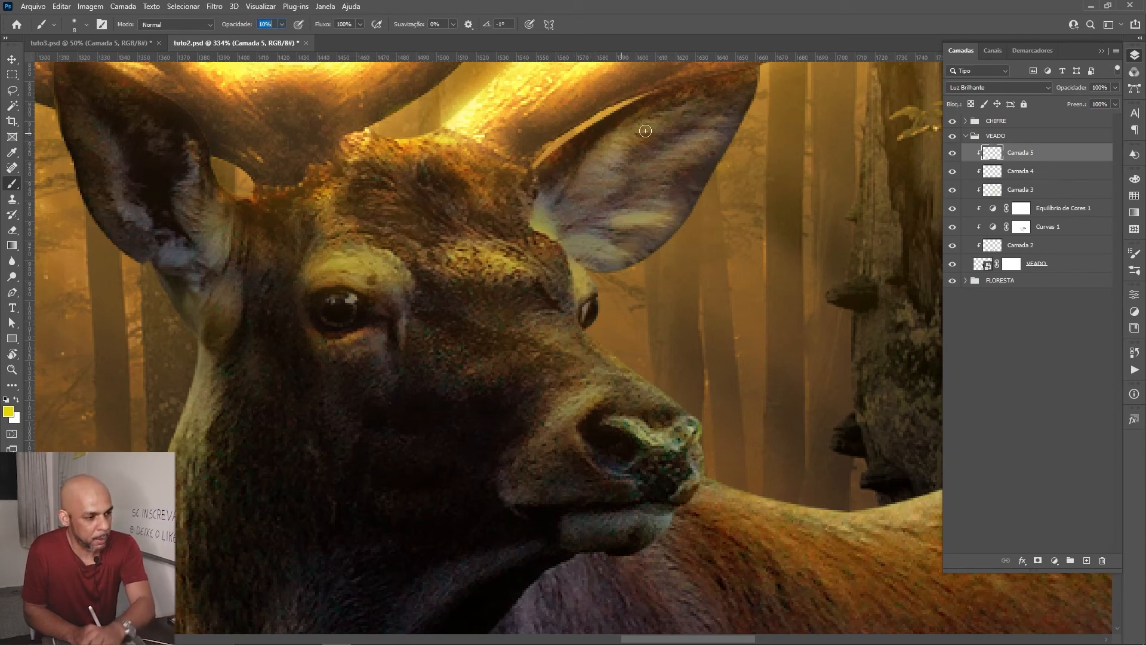
# Step: Raise the brush opacity to 10% and paint light along the right-hand ear's upper edge and the left-hand ear's inner side
pyautogui.press('1')
pyautogui.moveTo(530, 173); pyautogui.dragTo(585, 128)
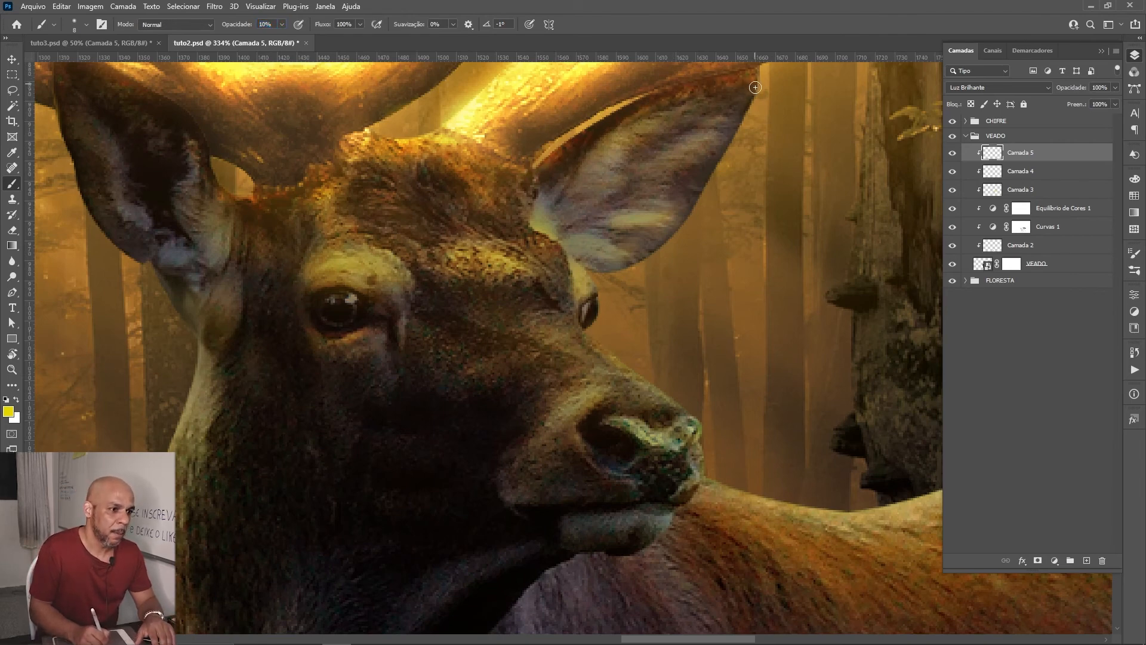
pyautogui.moveTo(565, 163); pyautogui.dragTo(803, 286)
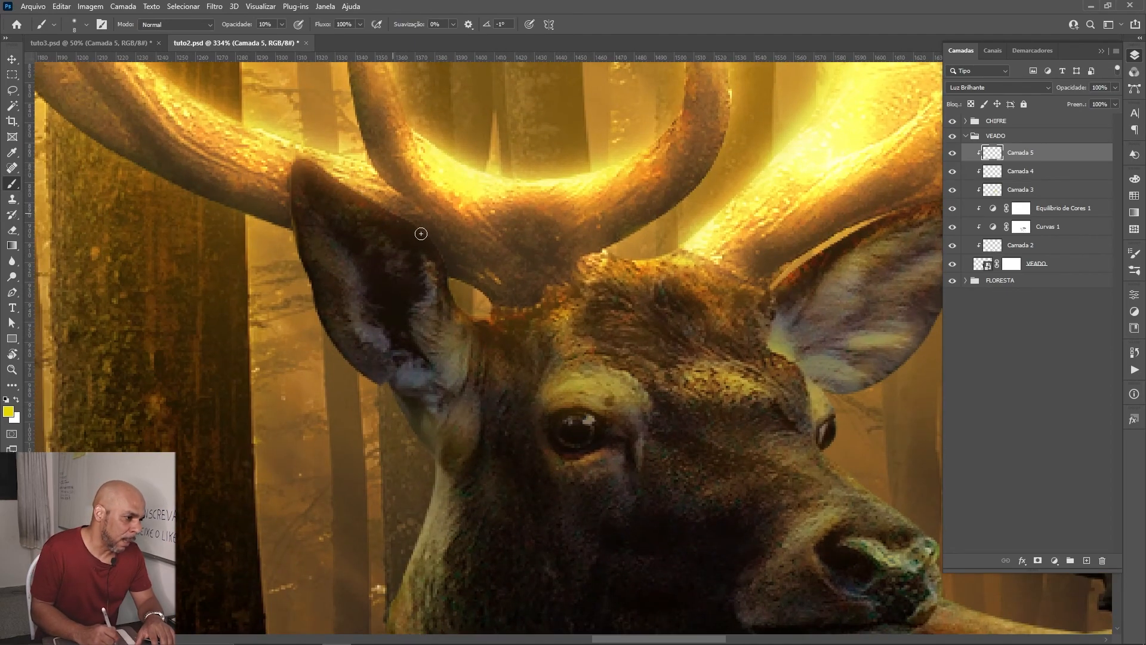
pyautogui.moveTo(455, 285); pyautogui.dragTo(491, 364)
pyautogui.moveTo(447, 327); pyautogui.dragTo(461, 374)
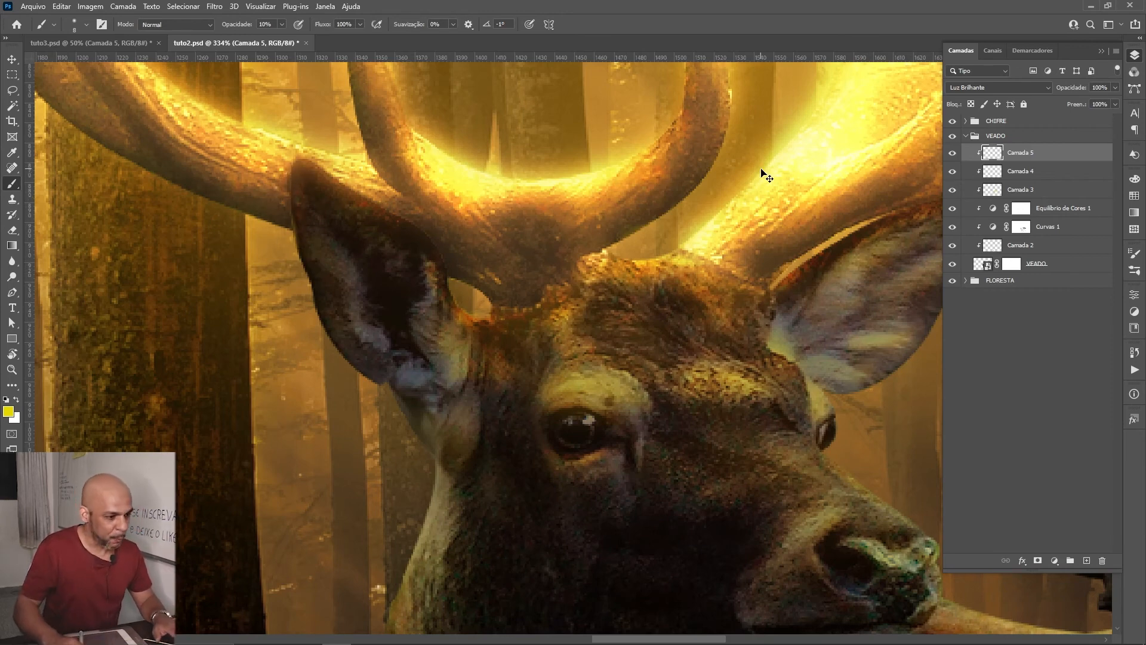
# Step: Paint faint yellow light on the side of the deer's muzzle on Camada 5 with a 20 px brush at 5% opacity
pyautogui.hotkey('ctrl', '0')
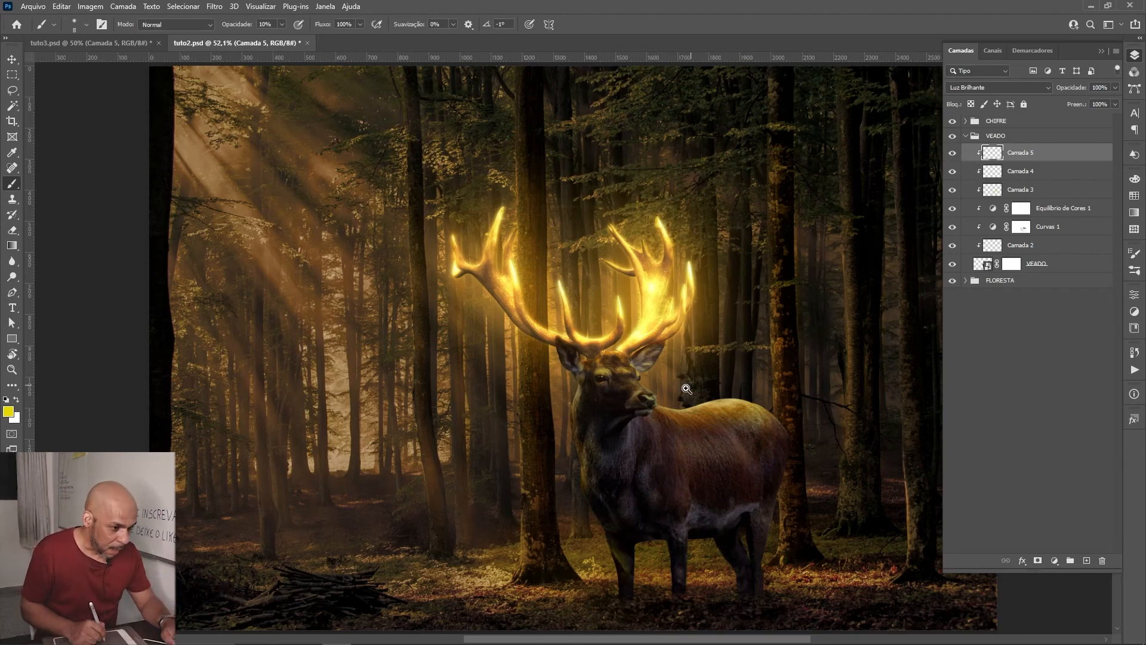
pyautogui.press('z')
pyautogui.moveTo(649, 401); pyautogui.dragTo(733, 405)
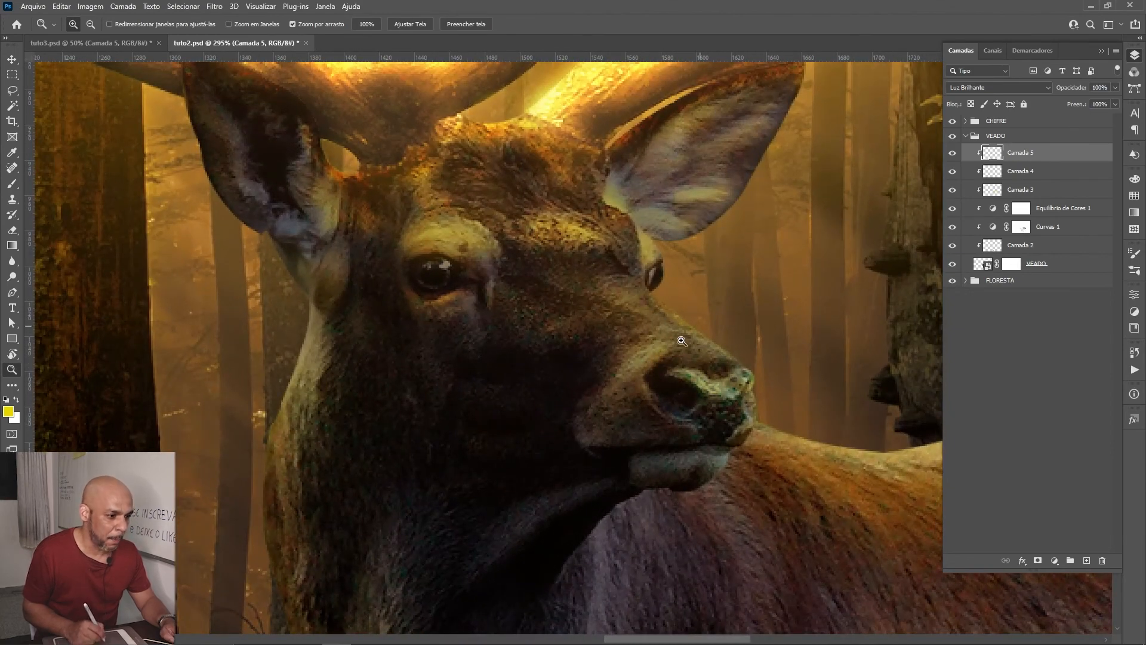
pyautogui.press('b')
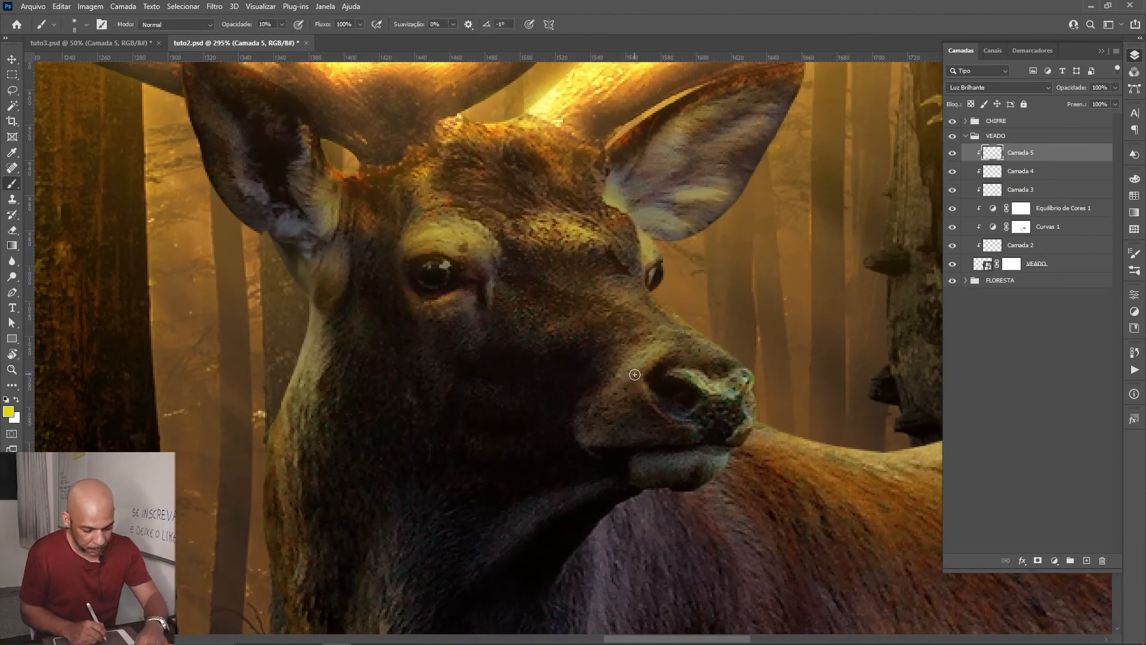
pyautogui.press(']')
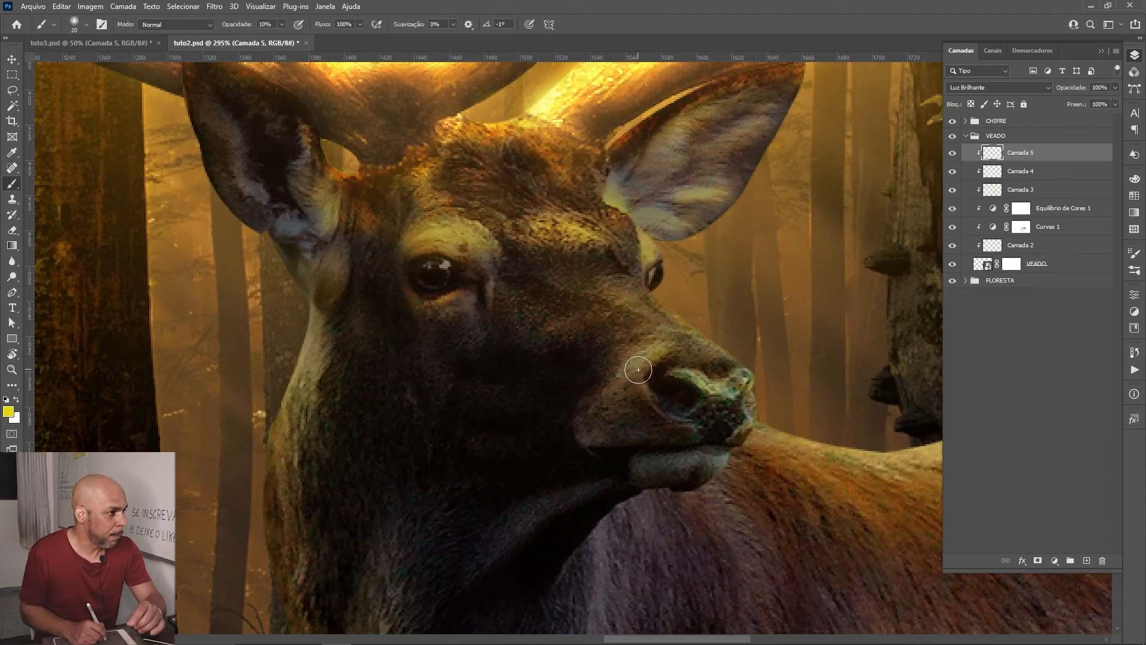
pyautogui.press('0')
pyautogui.press('5')
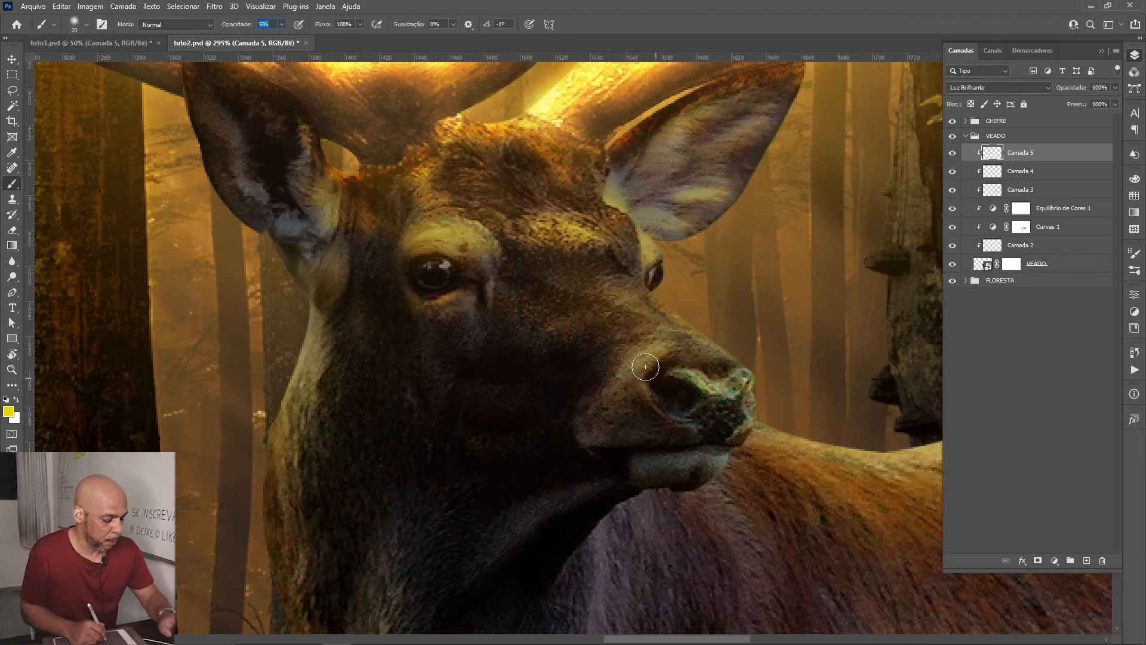
pyautogui.moveTo(639, 374)
pyautogui.mouseDown()
pyautogui.moveTo(656, 349)
pyautogui.moveTo(596, 422)
pyautogui.moveTo(652, 430)
pyautogui.moveTo(620, 415)
pyautogui.moveTo(644, 352)
pyautogui.moveTo(603, 392)
pyautogui.mouseUp()
# Step: Compare the whole composition with the Camada 5 highlights hidden and shown
pyautogui.hotkey('ctrl', '0')
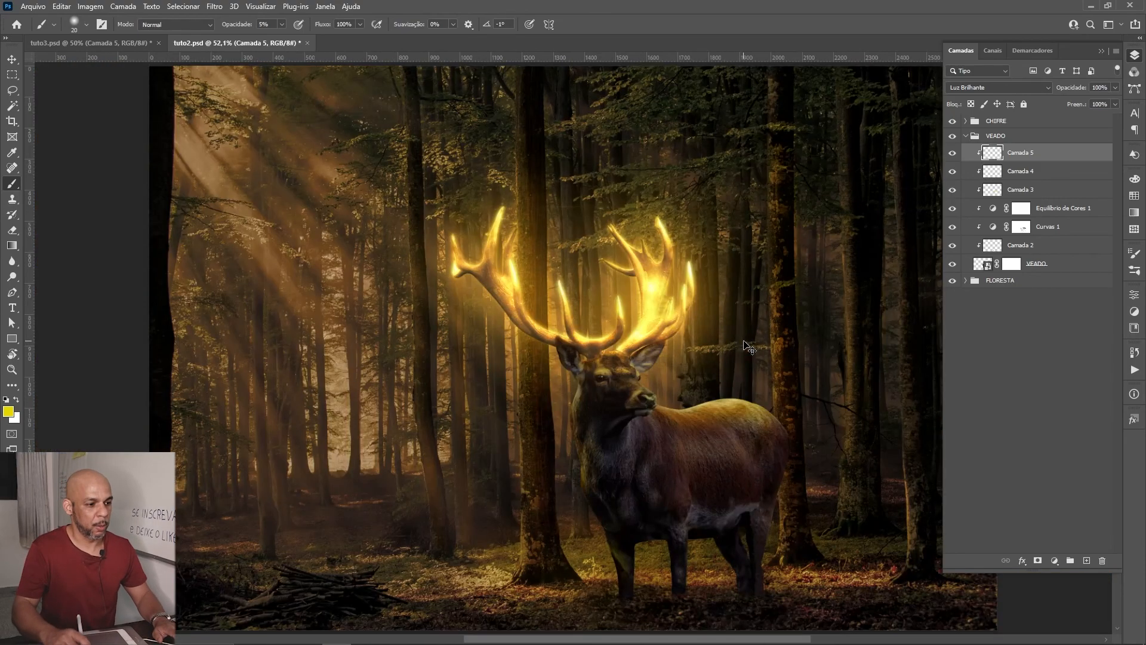
pyautogui.click(954, 154)
pyautogui.click(952, 155)
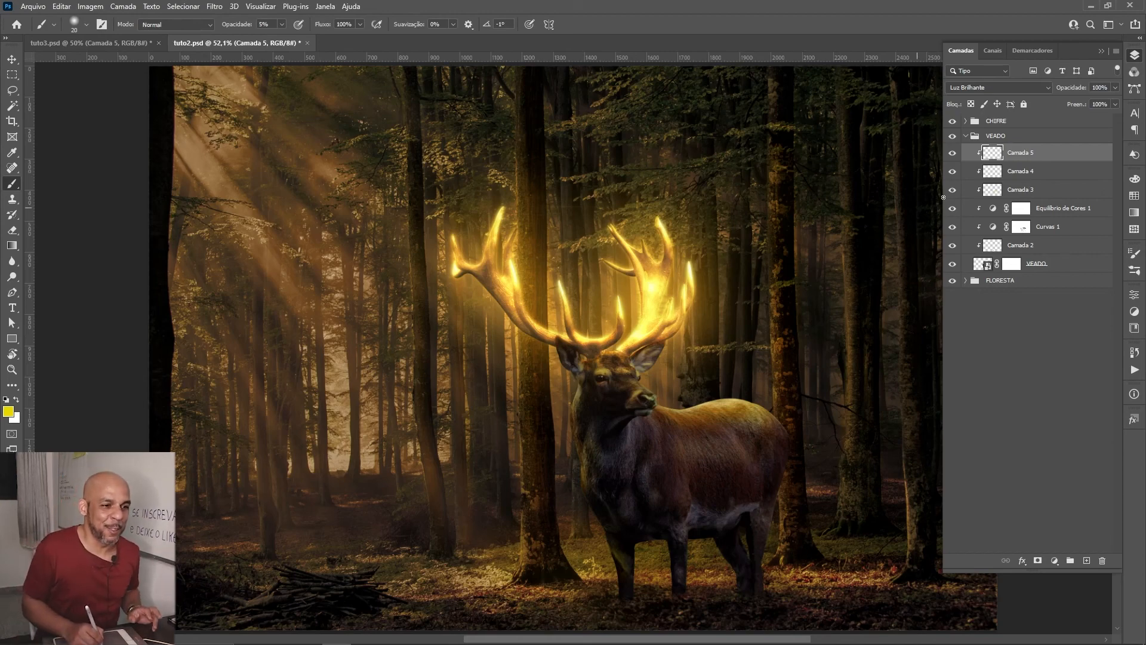
# Step: Make Camada 3 the painting layer and set the brush to 70 px at 10% opacity
pyautogui.click(1015, 190)
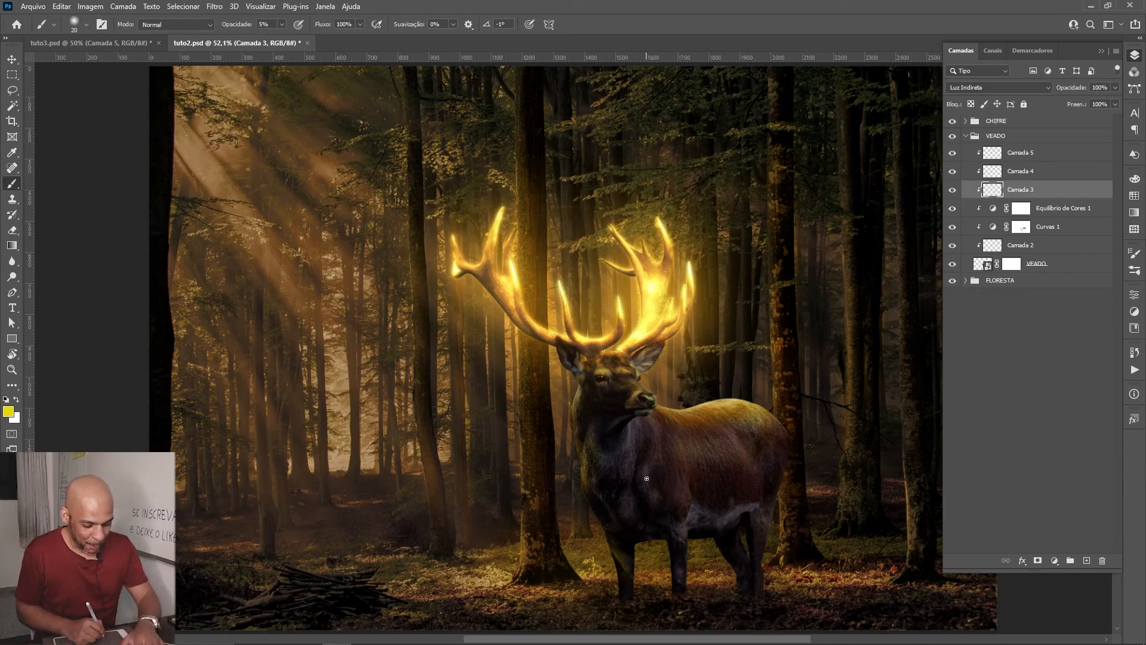
pyautogui.press(']')
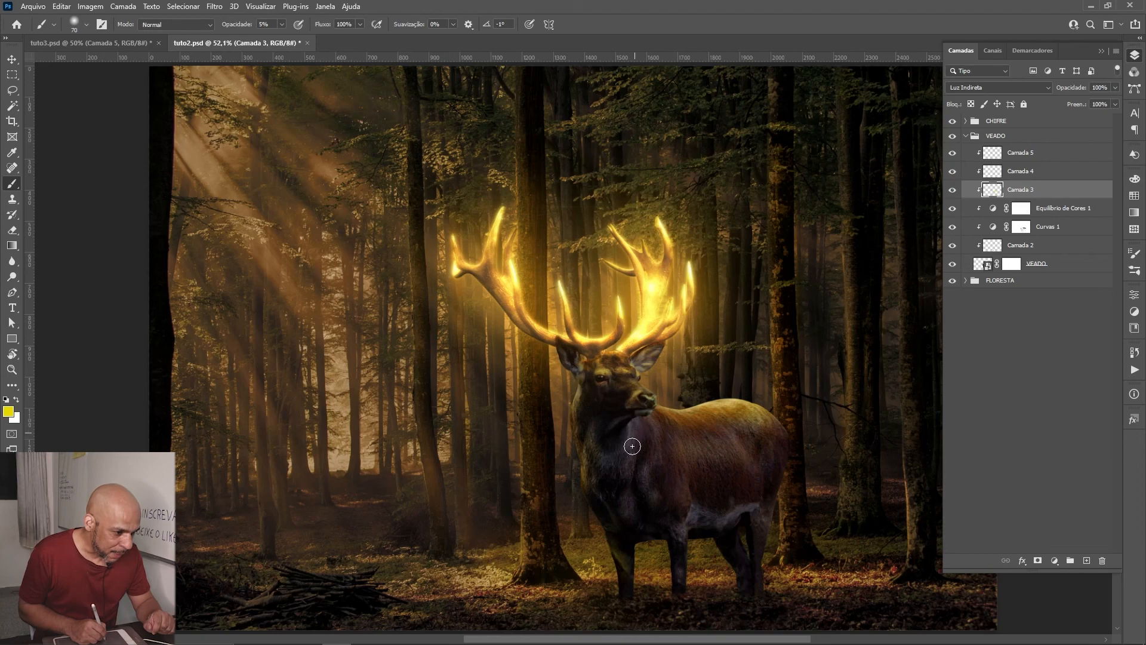
pyautogui.press('1')
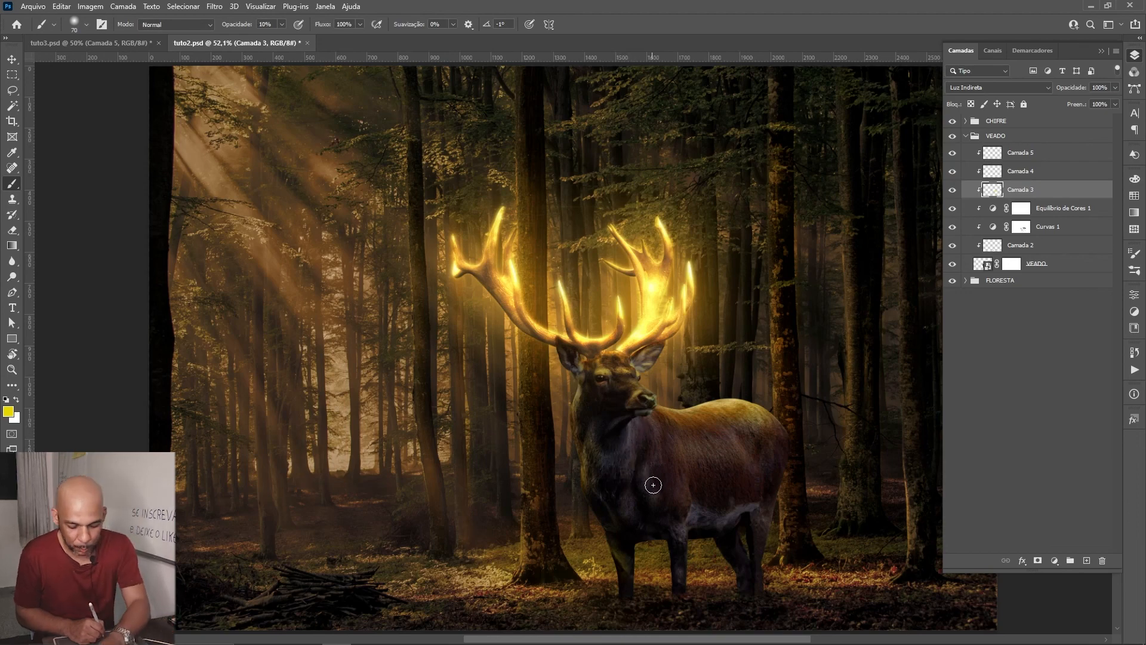